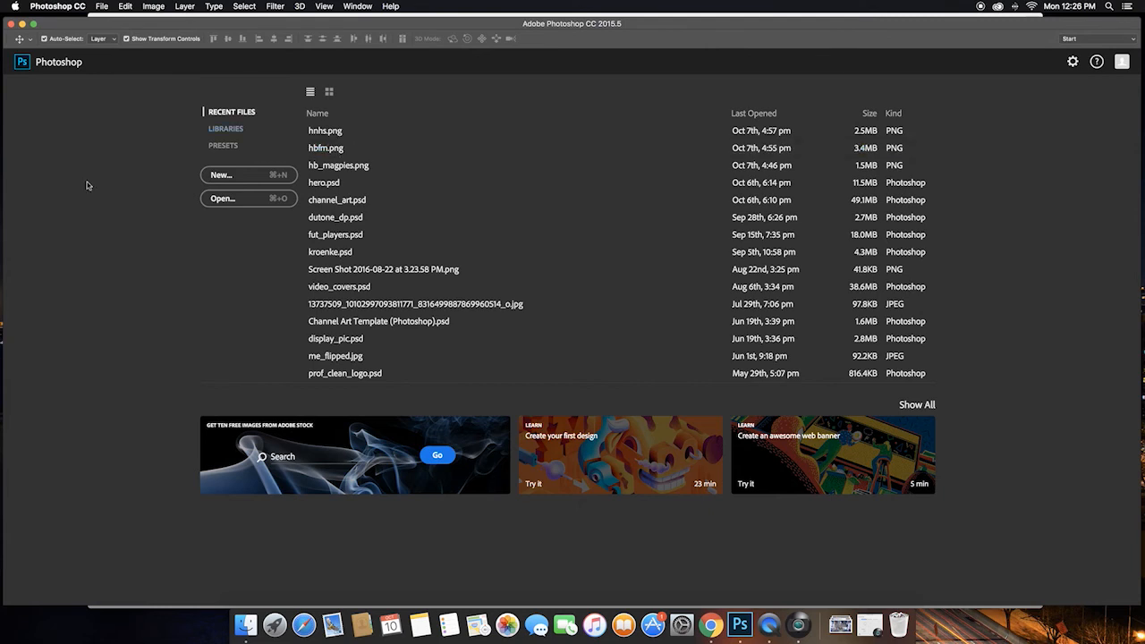
Create a new document named instagram_post with a width and height of 600 pixels
click(253, 184)
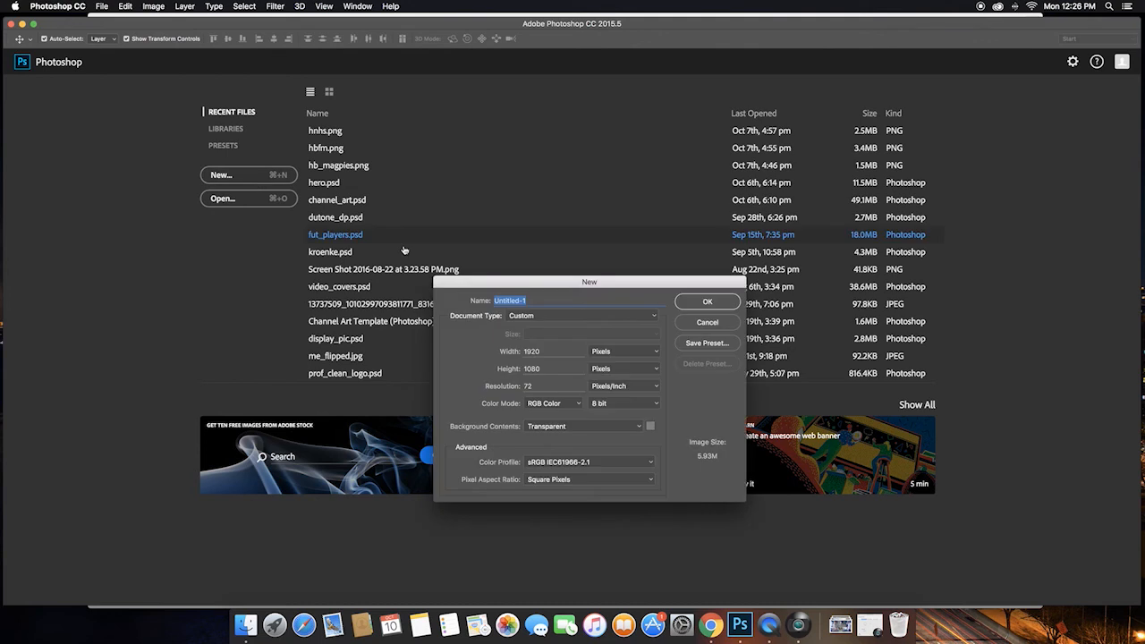
drag(601, 283, 583, 204)
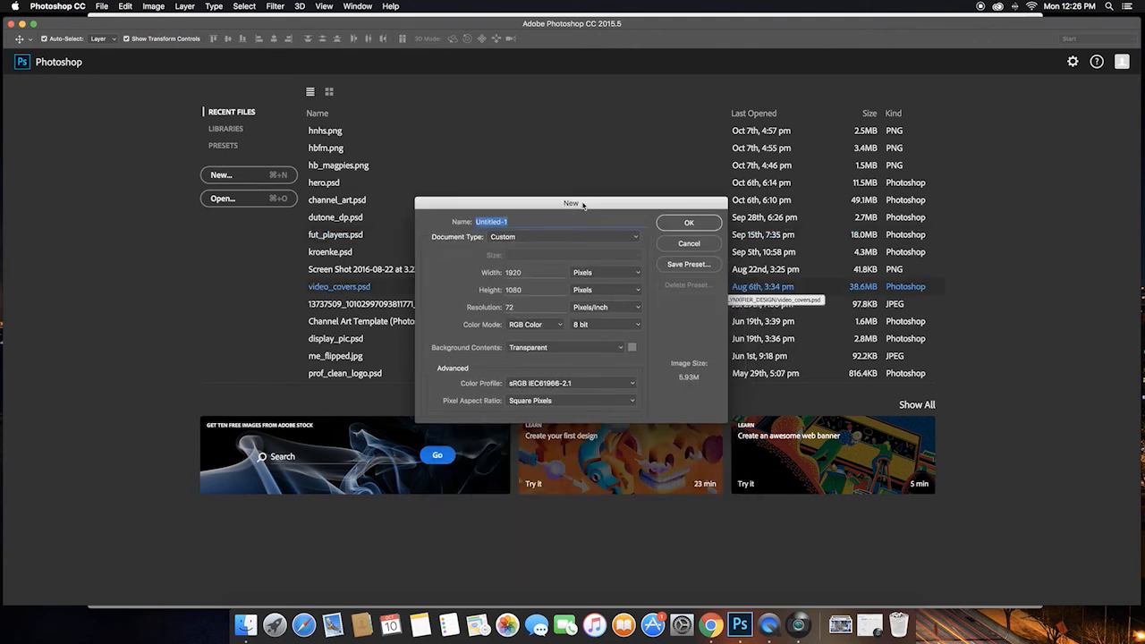
text(instagram_post)
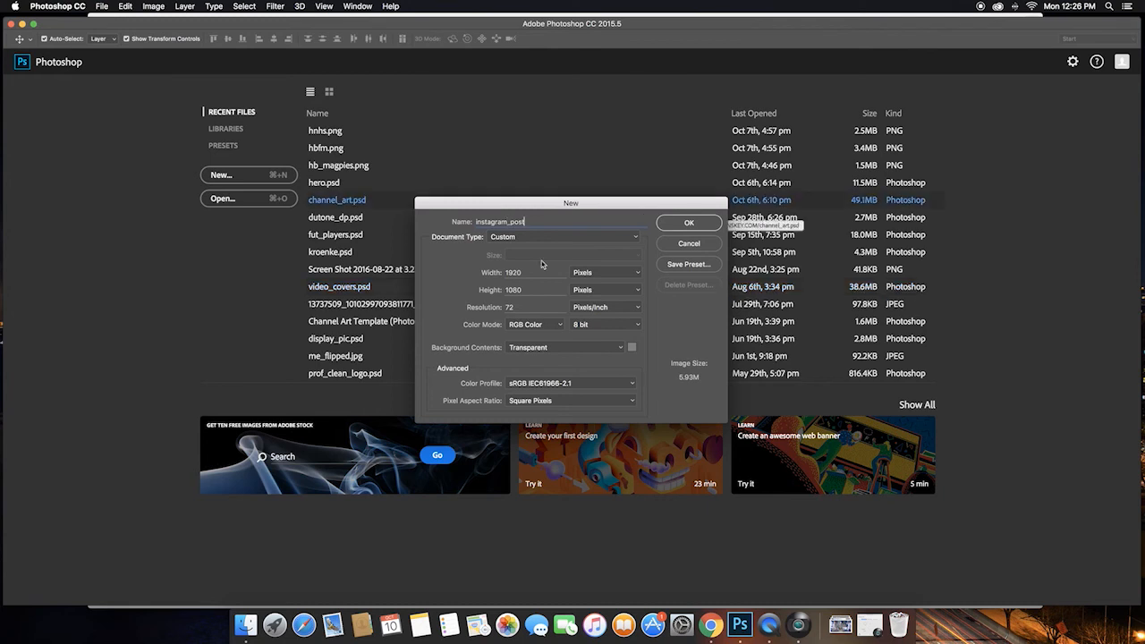
key(Tab)
text(600)
key(Tab)
text(600)
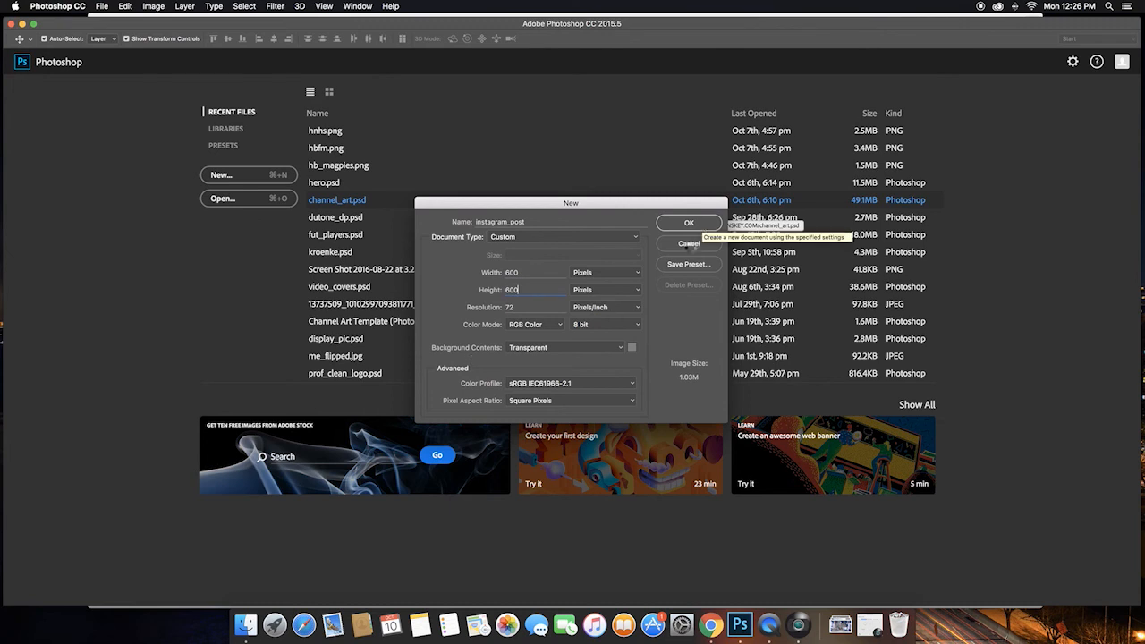
key(Return)
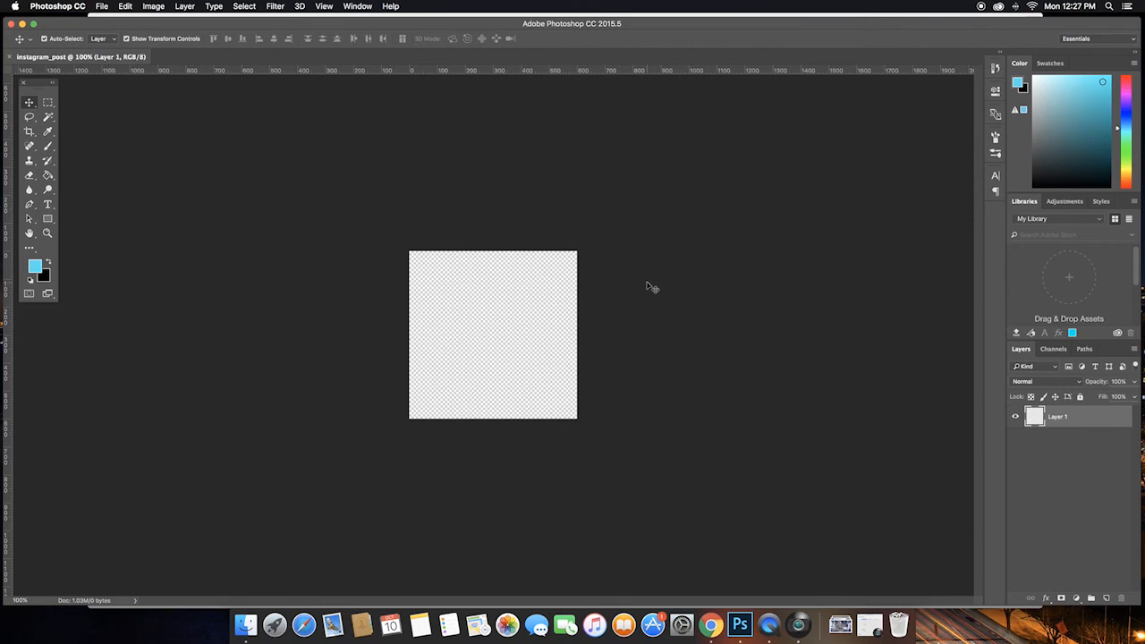
key(super+plus)
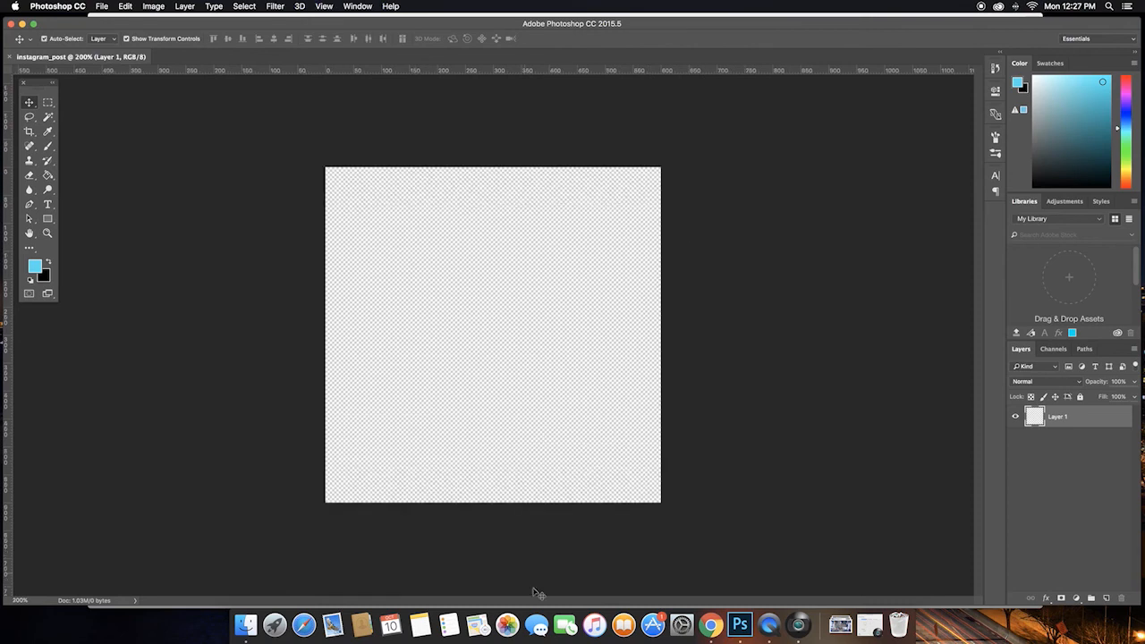
Switch to Chrome and open the pexels.com stock photo site
click(710, 624)
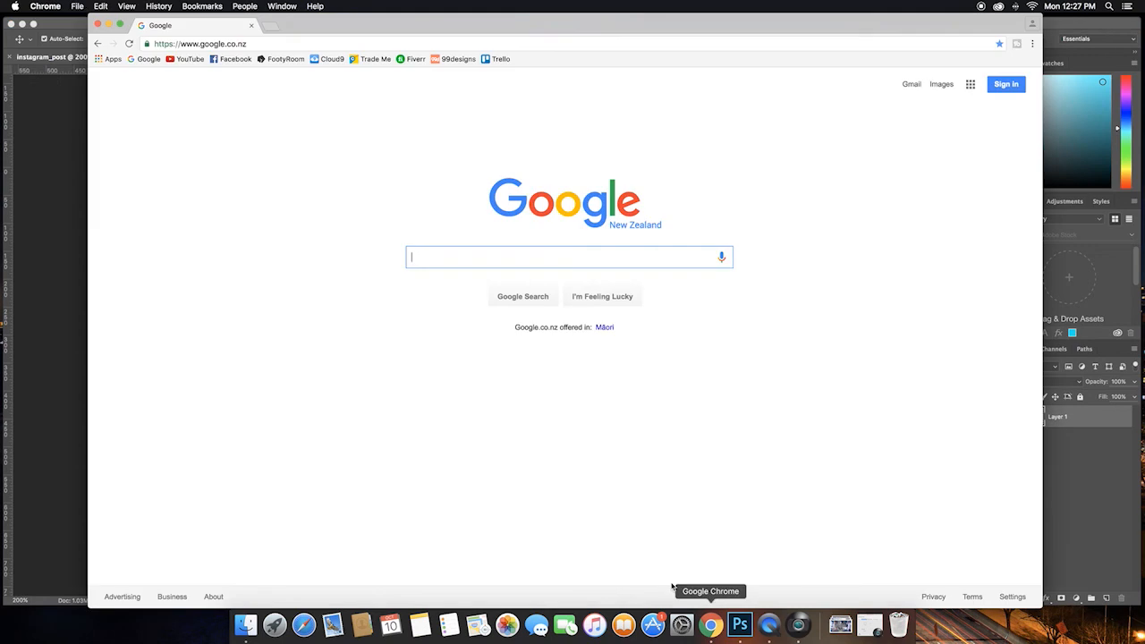
click(309, 42)
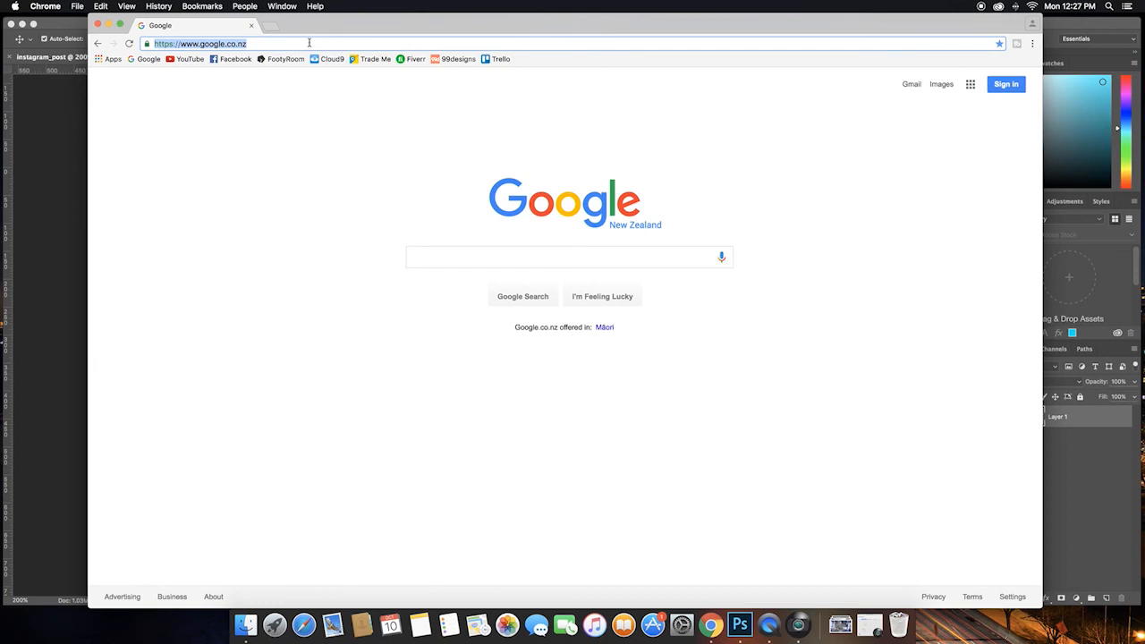
text(pex)
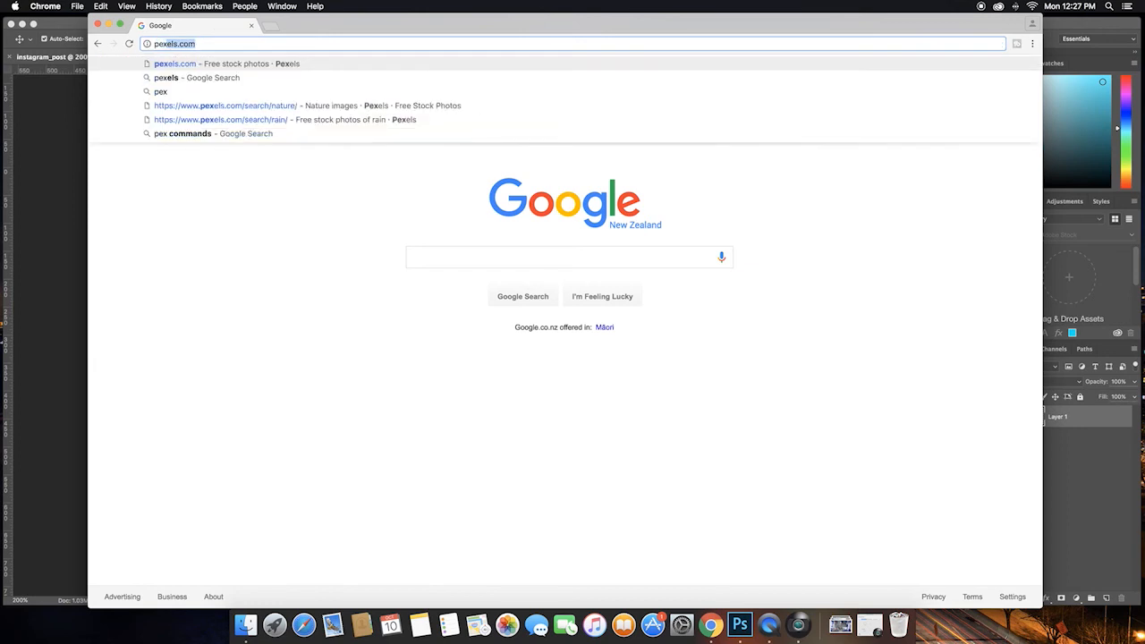
key(Return)
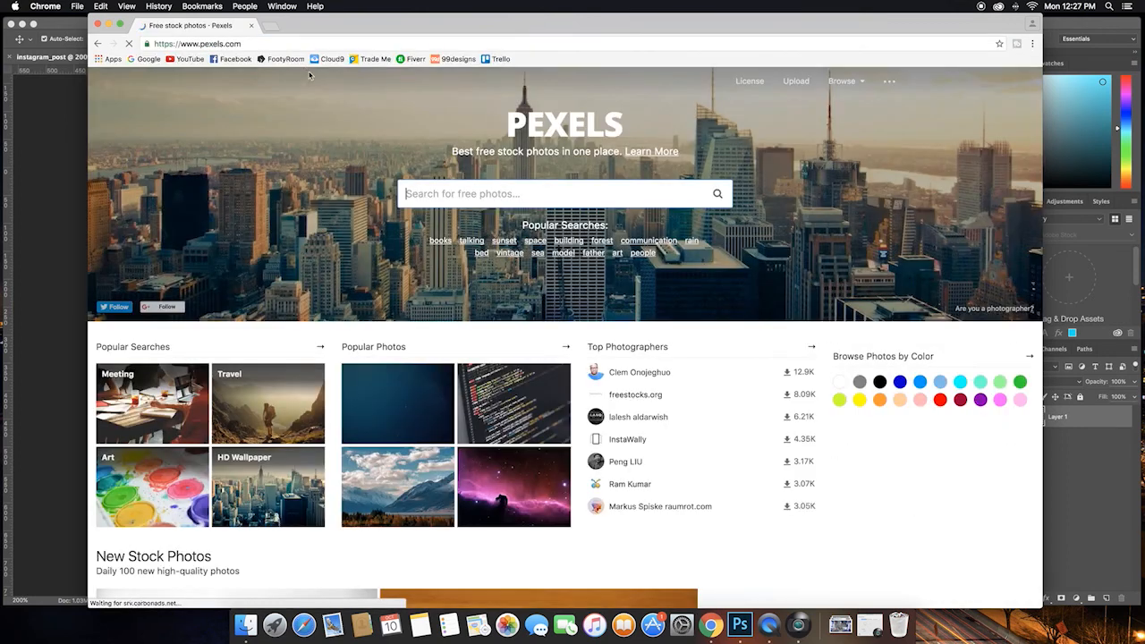
Look through the popular and new stock photos on the Pexels home page
scroll(377, 206, down, 10)
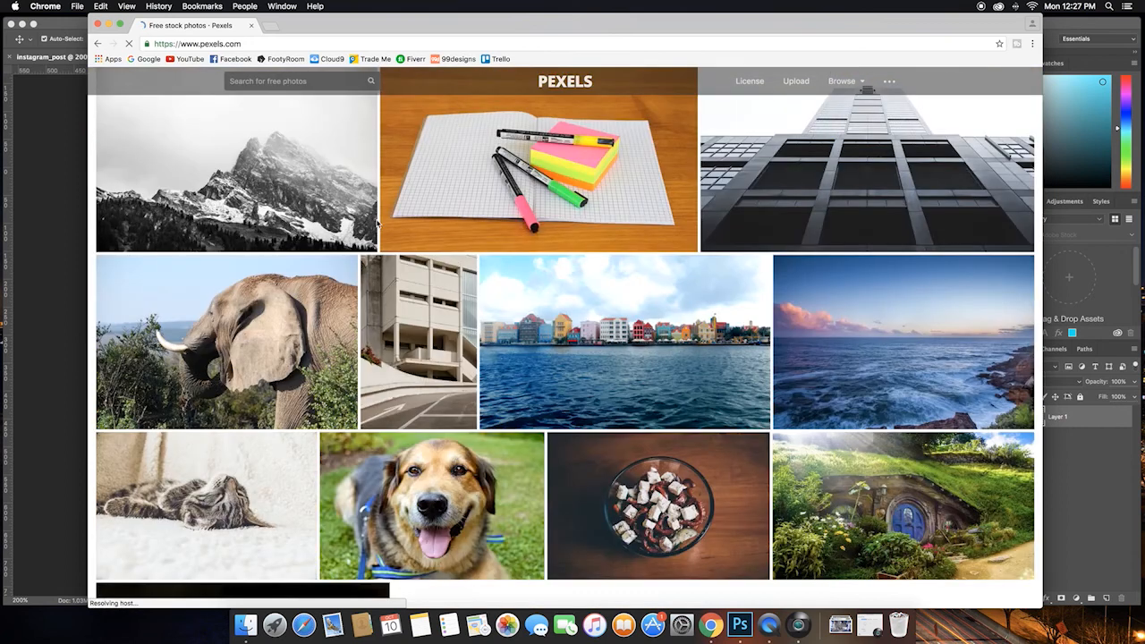
scroll(377, 224, down, 3)
scroll(390, 248, down, 3)
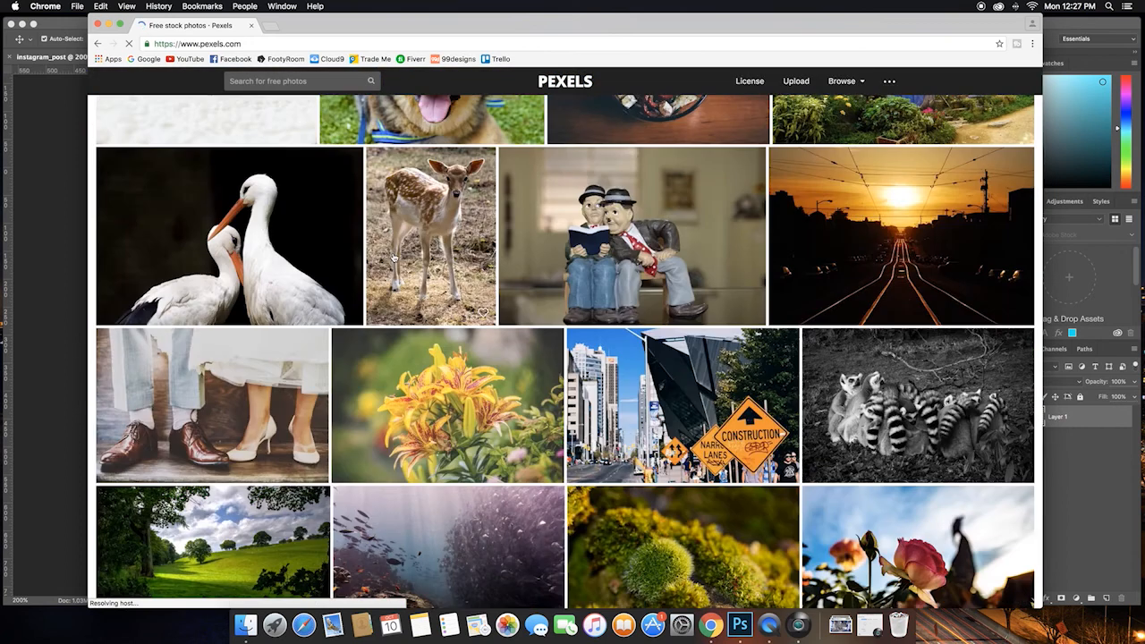
scroll(392, 258, up, 10)
scroll(391, 260, up, 4)
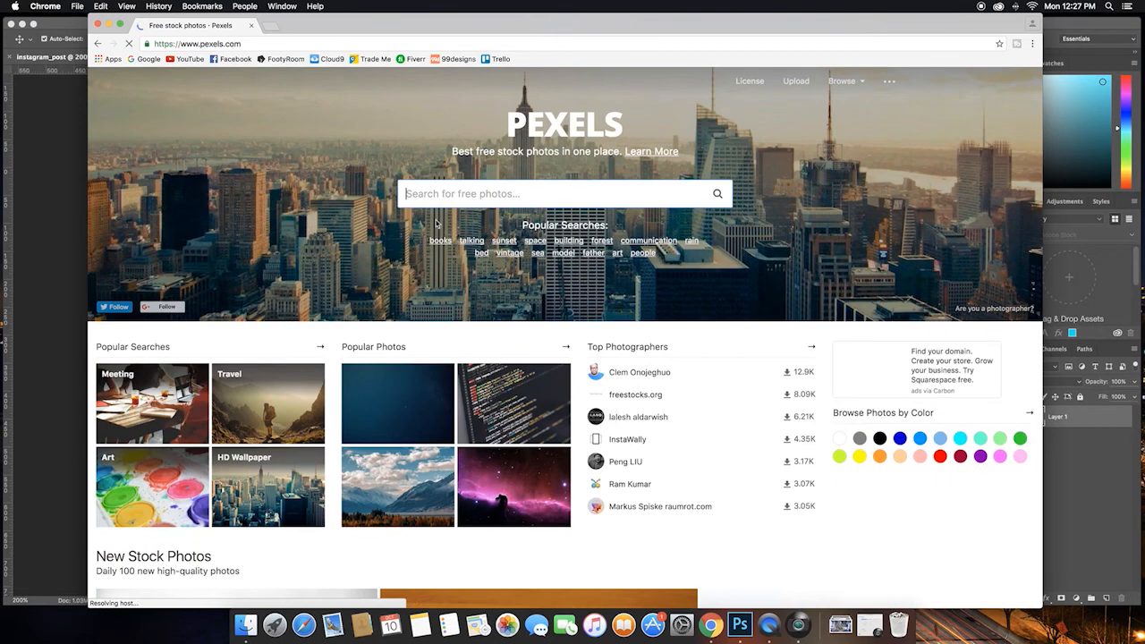
scroll(377, 301, down, 2)
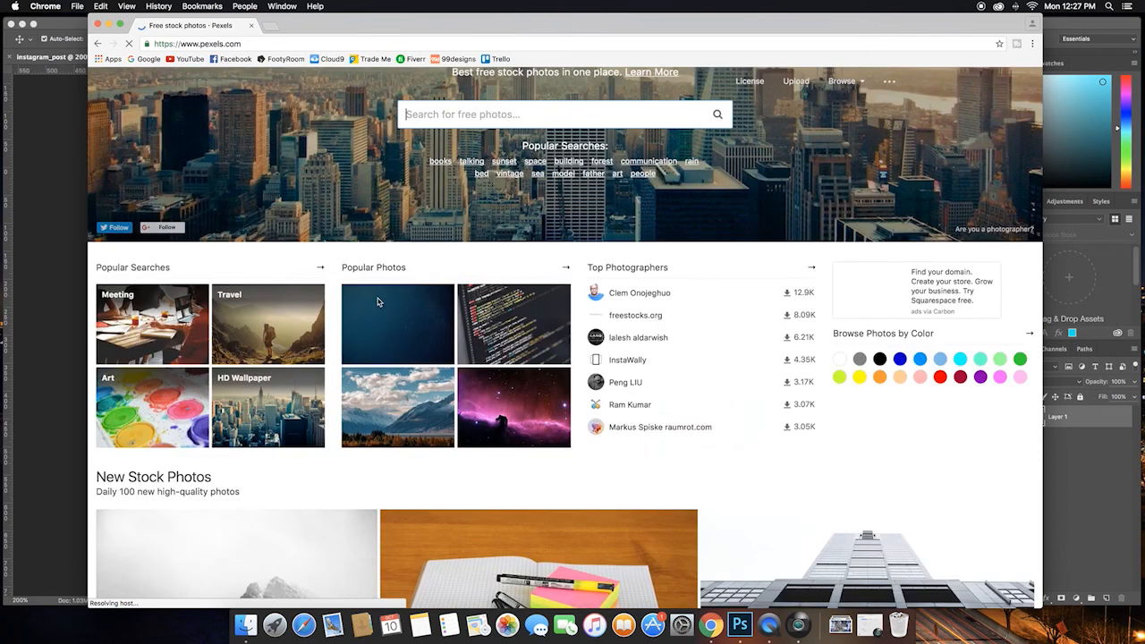
scroll(377, 301, down, 4)
scroll(377, 301, up, 6)
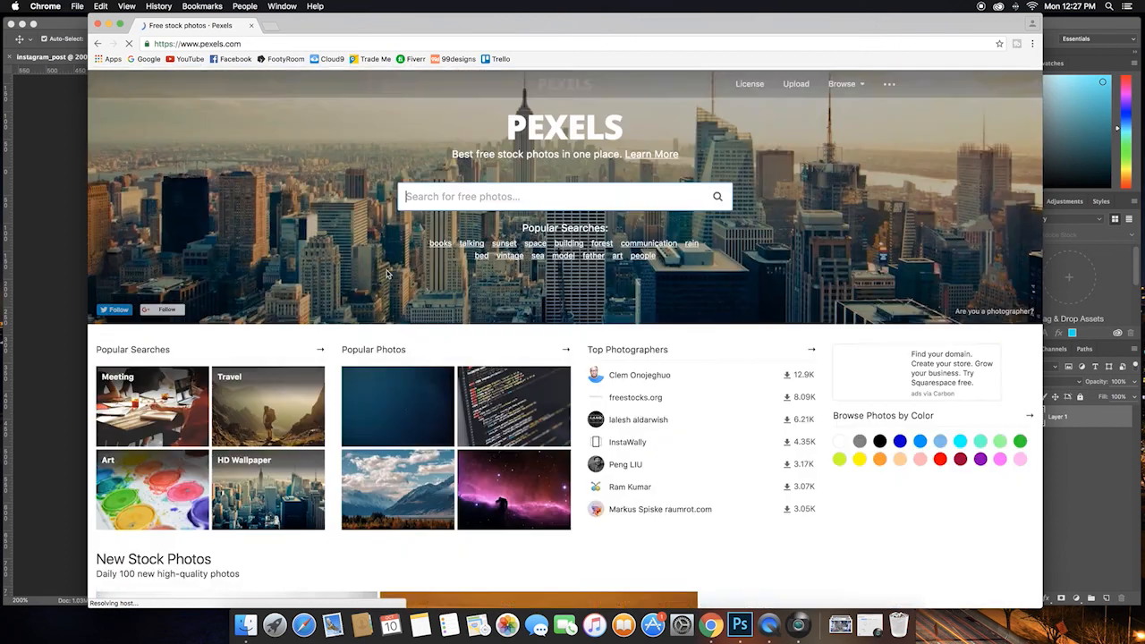
Search Pexels for "lion" and open the full-size image of the maned lion against a black background
text(l)
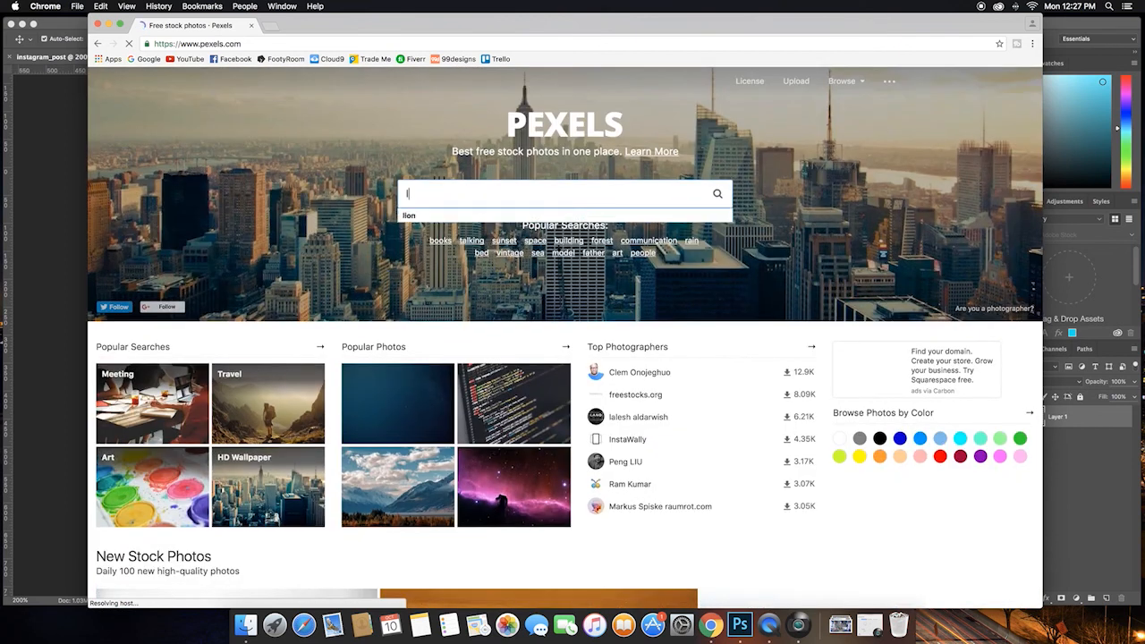
text(ion)
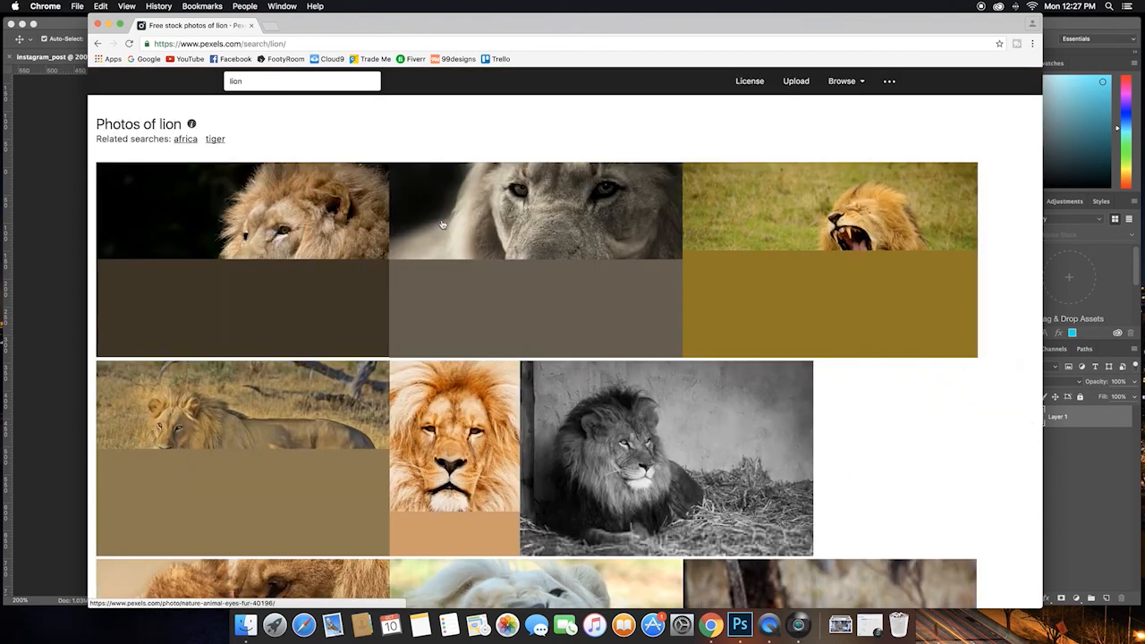
scroll(442, 239, down, 1)
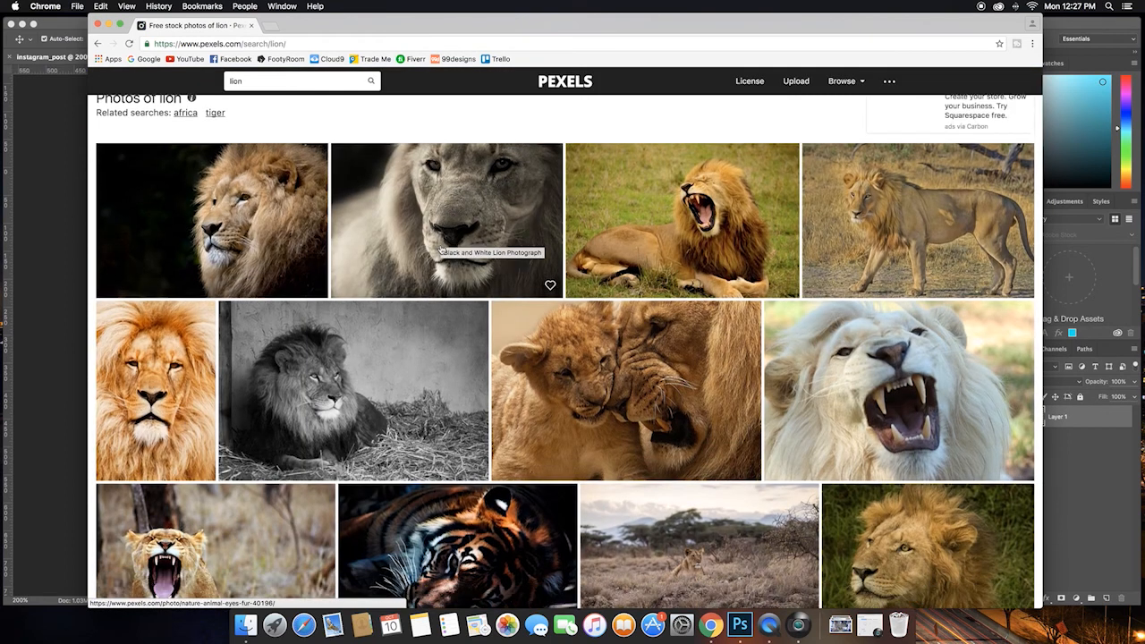
scroll(441, 248, down, 5)
scroll(449, 281, down, 6)
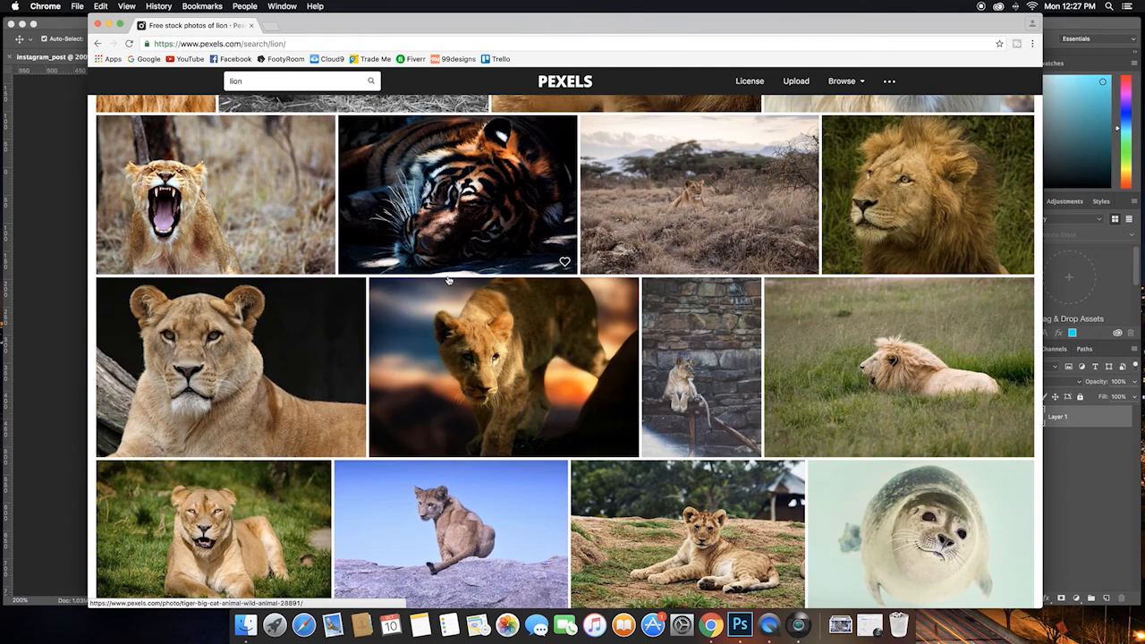
scroll(449, 281, up, 2)
scroll(449, 280, up, 9)
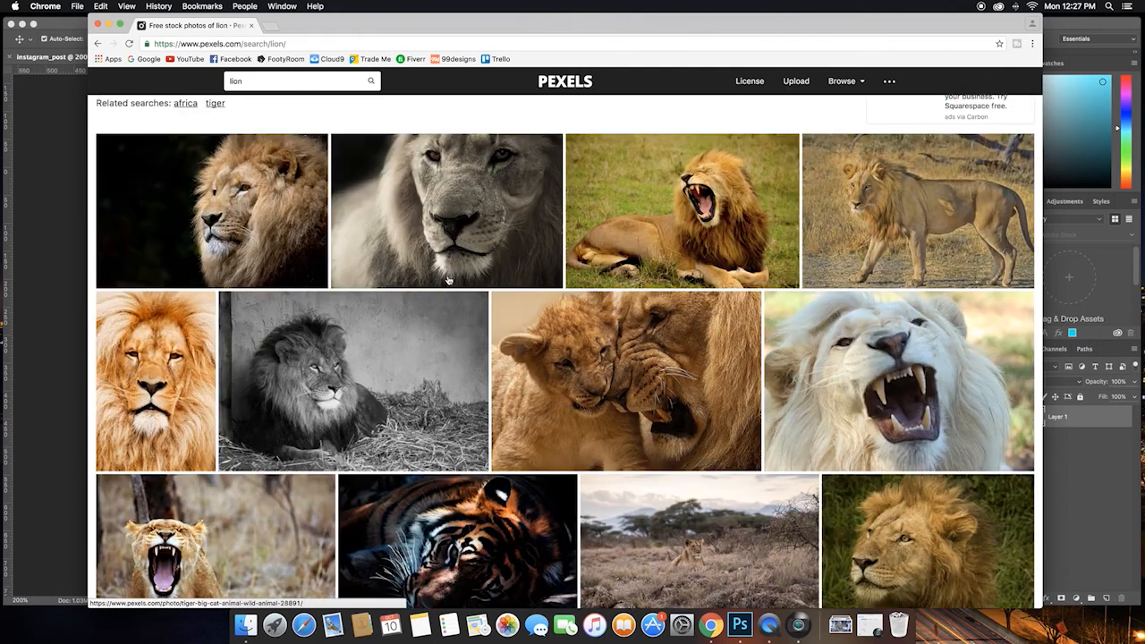
scroll(254, 233, up, 1)
click(244, 239)
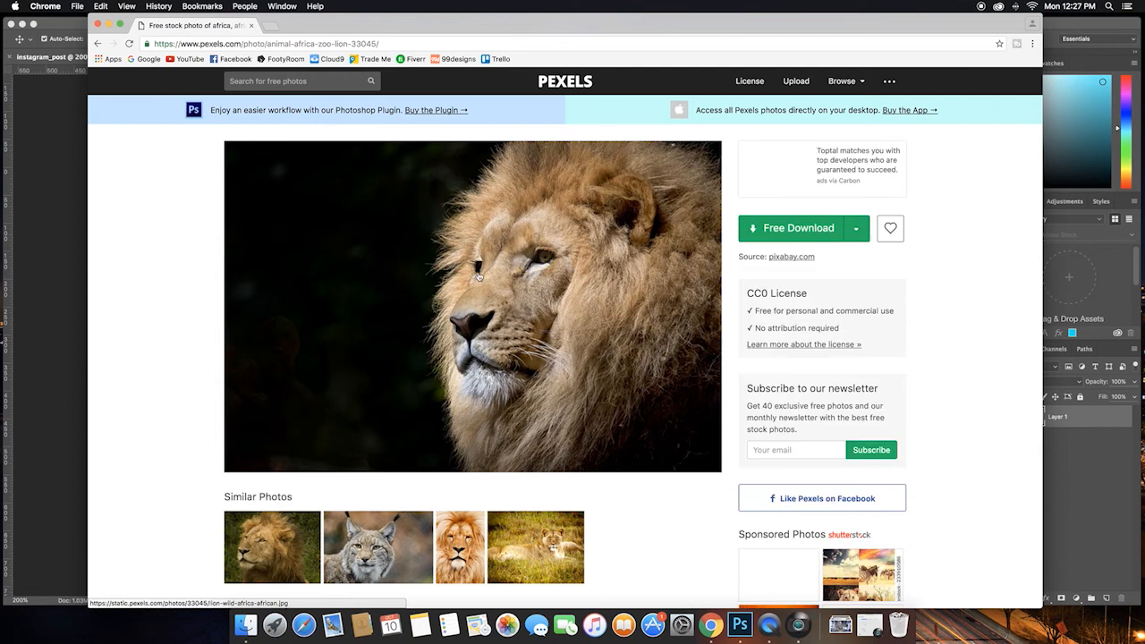
click(478, 276)
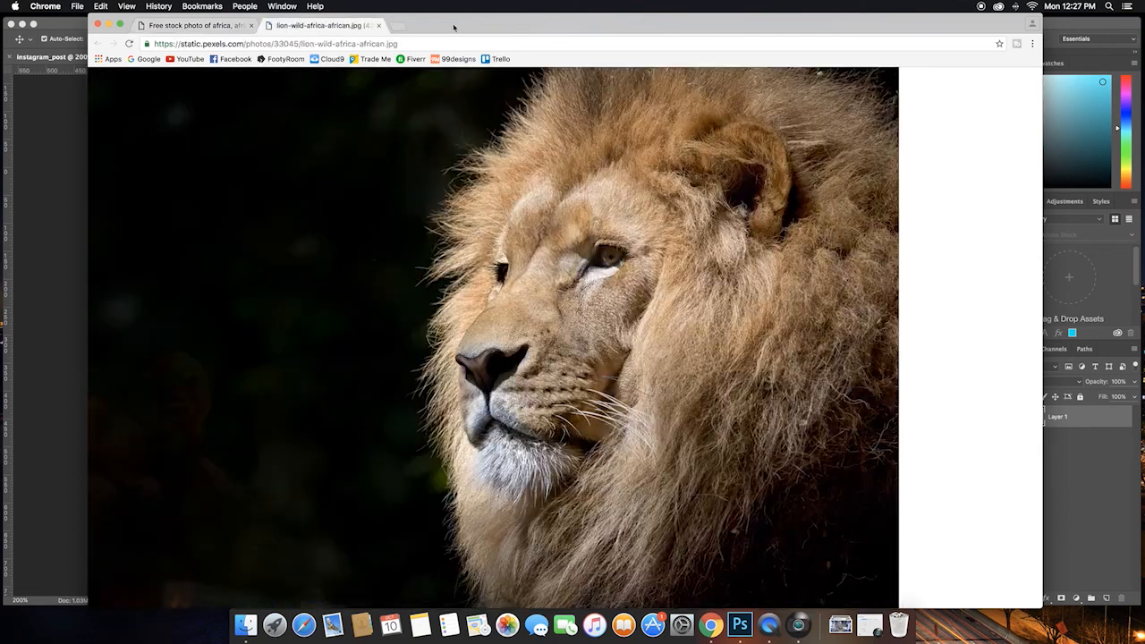
Copy the full-size lion image and paste it into the instagram_post document in Photoshop
drag(453, 27, 753, 12)
click(648, 308)
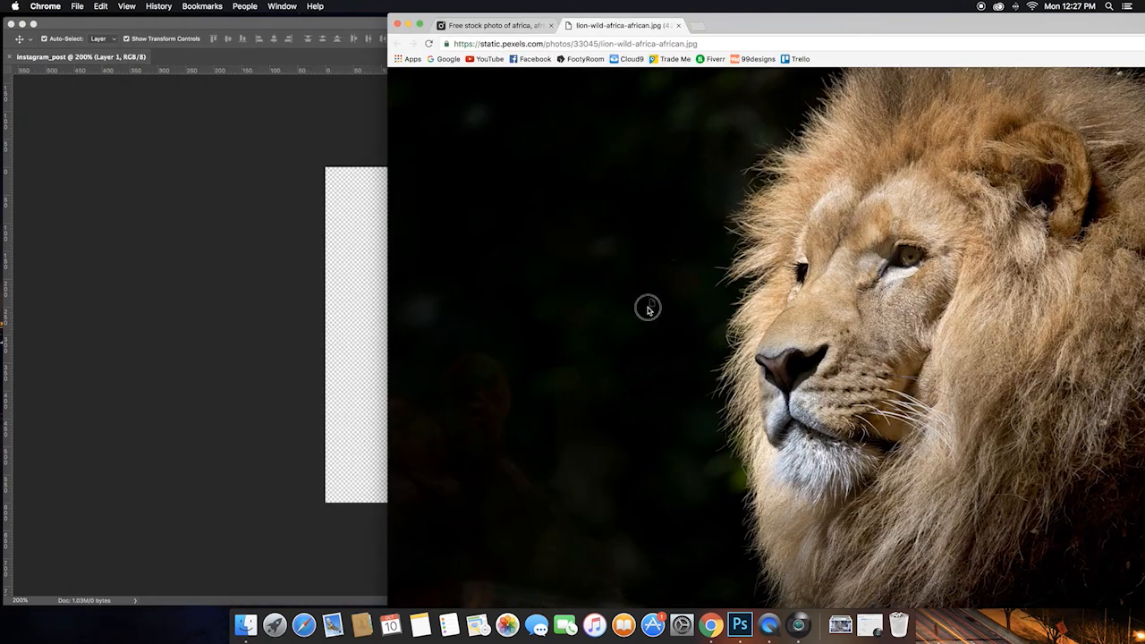
click(229, 321)
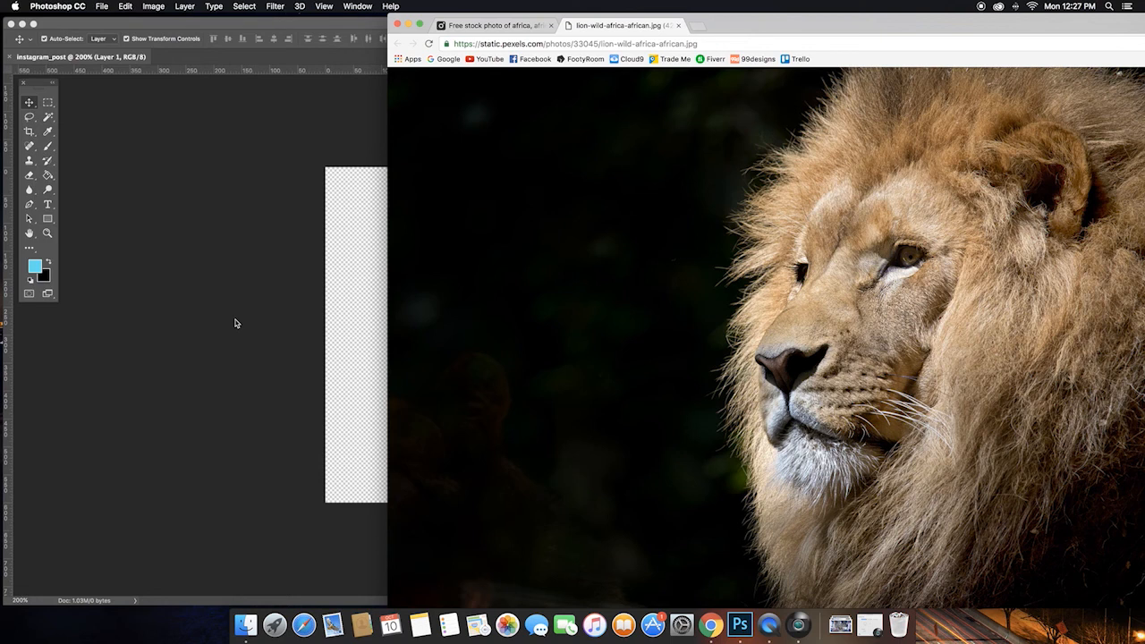
key(super+v)
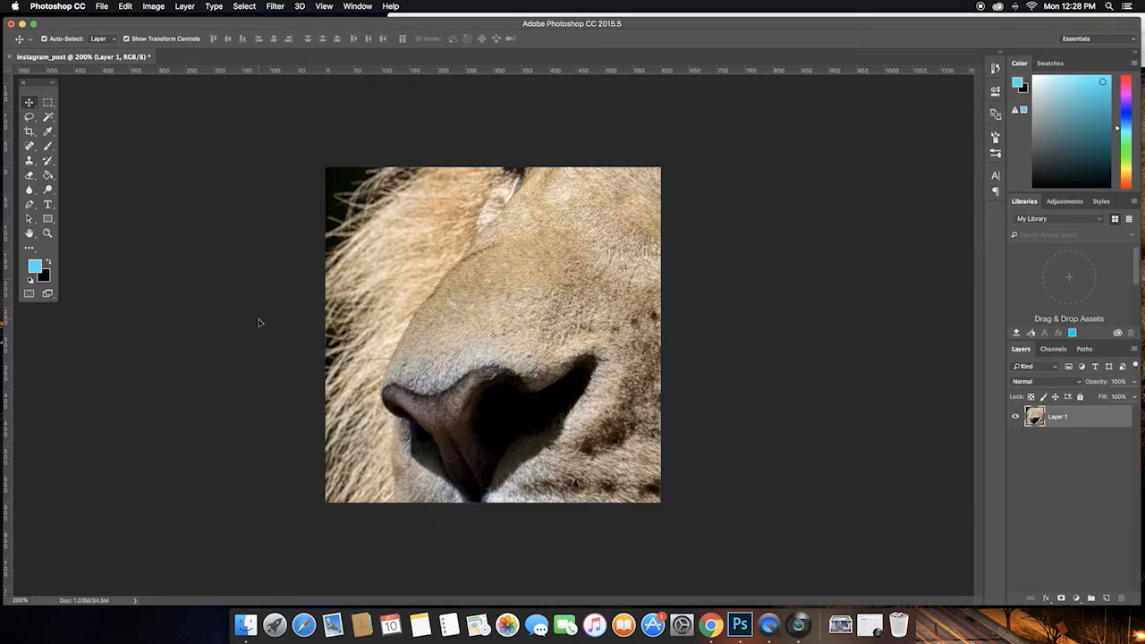
Scale the pasted lion photo down around its centre to about 23% so it just covers the canvas height
key(super+minus)
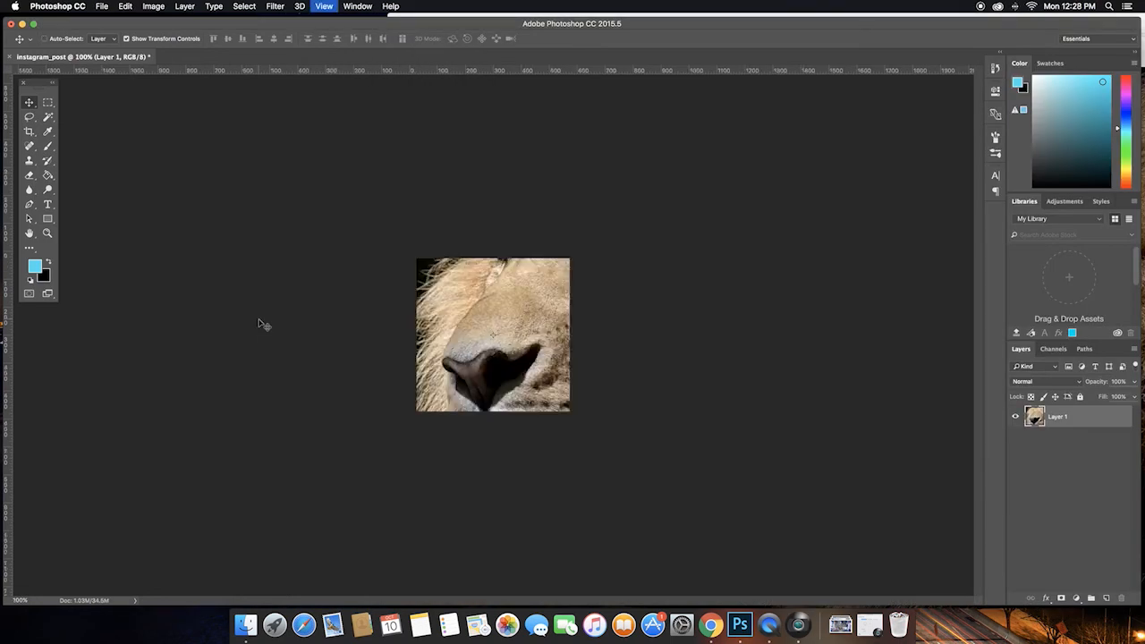
key(super+minus)
key(super+minus)
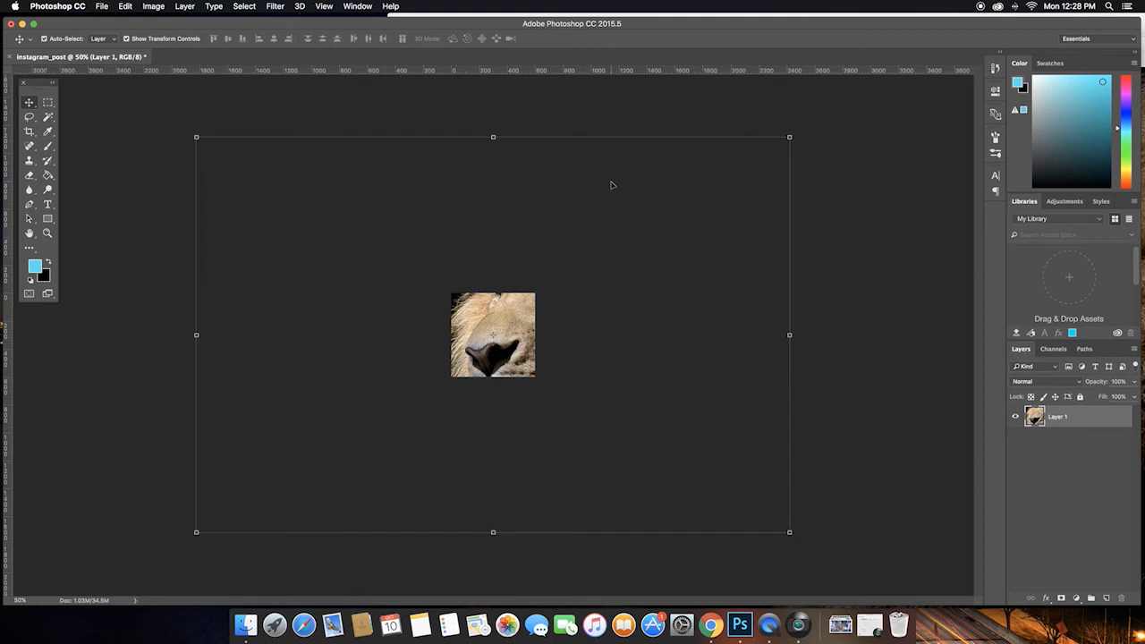
drag(788, 138, 583, 333)
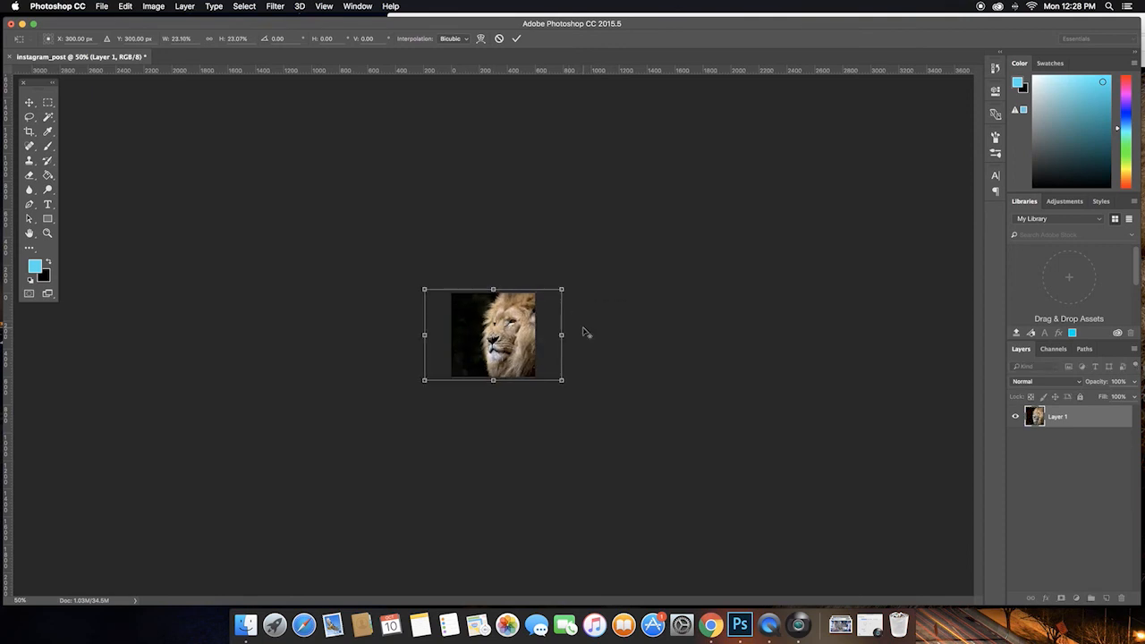
click(582, 329)
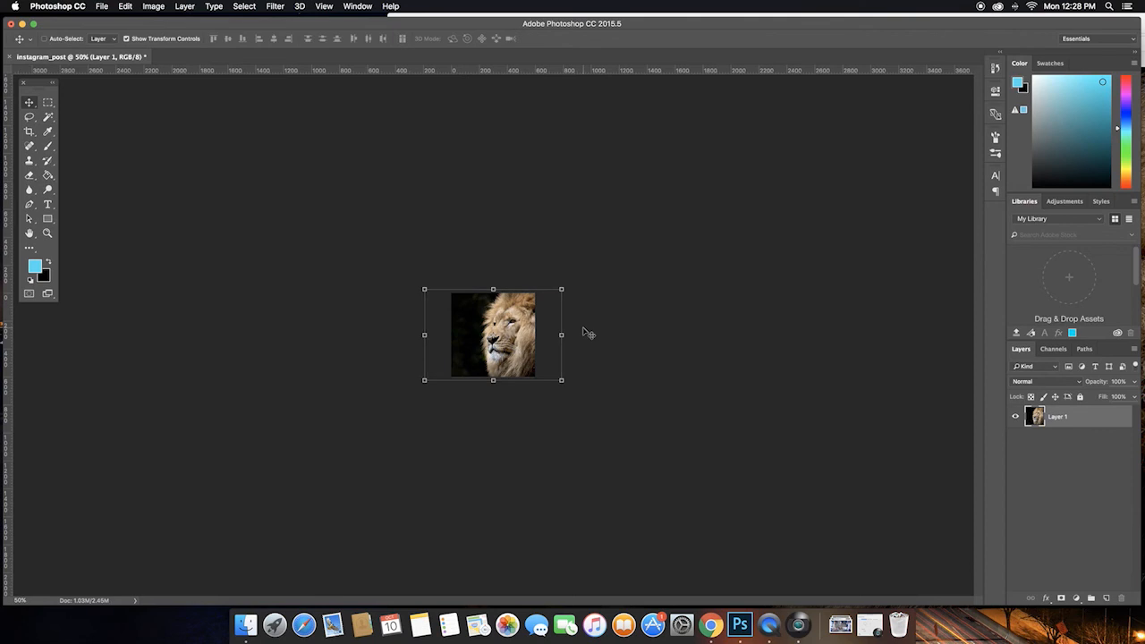
Nudge the lion photo about 70 px to the right, leaving dark space beside the lion's face
key(super+equal)
key(super+equal)
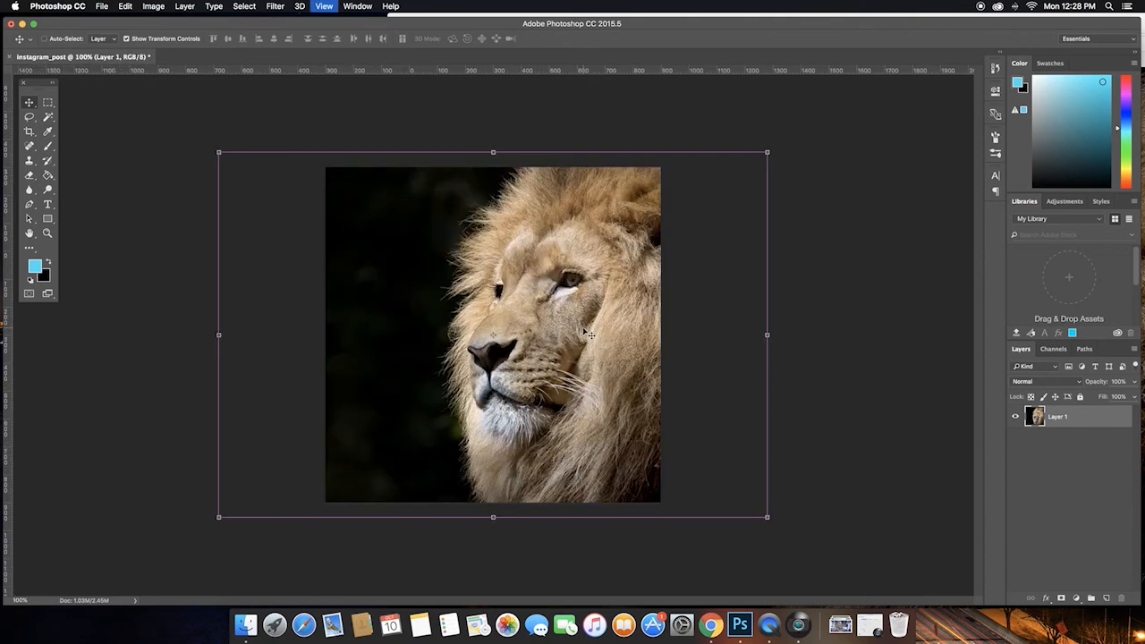
key(super+equal)
key(shift+Right)
key(shift+Right)
key(shift+Right)
key(shift+Right)
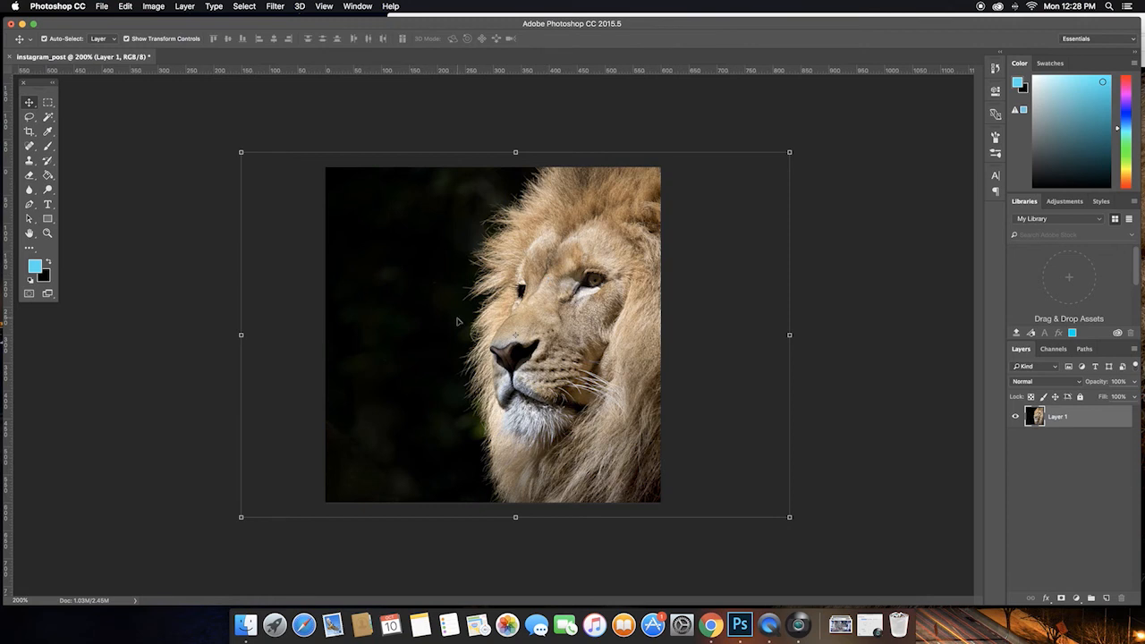
key(shift+Right)
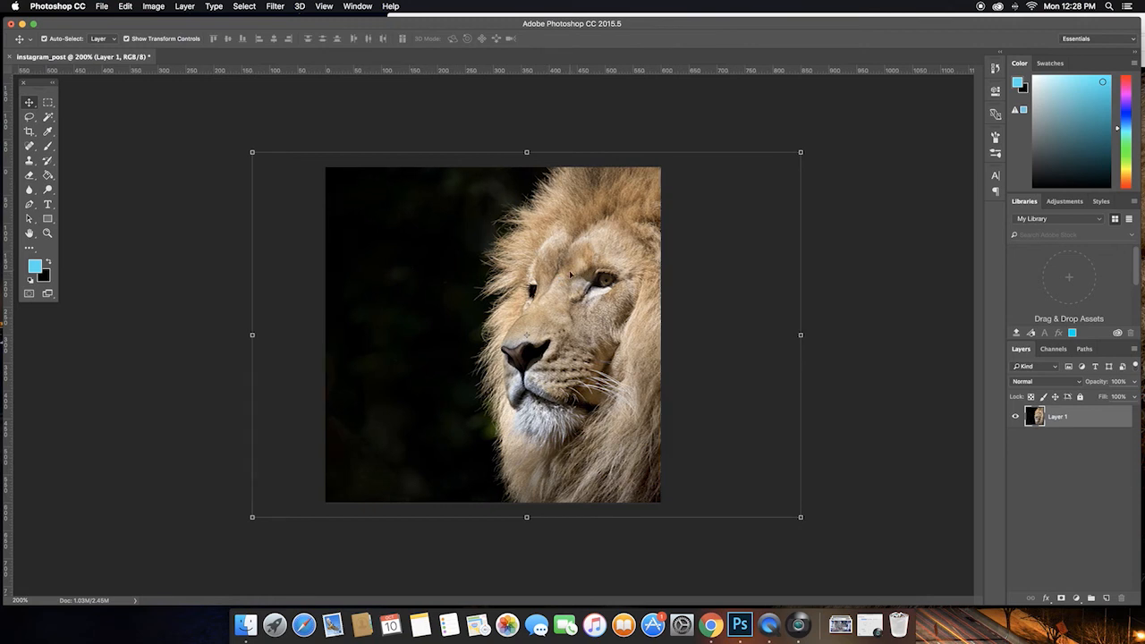
key(shift+Right)
key(Left)
key(Left)
key(Left)
key(Left)
key(Left)
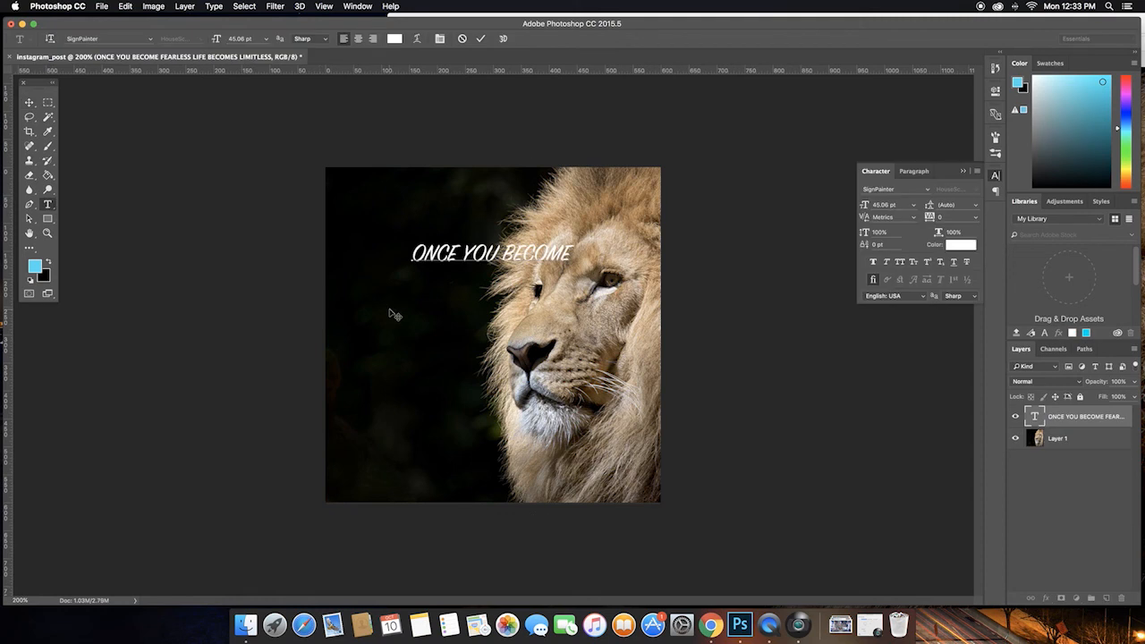
Commit the "ONCE YOU BECOME" text and duplicate its layer
click(29, 102)
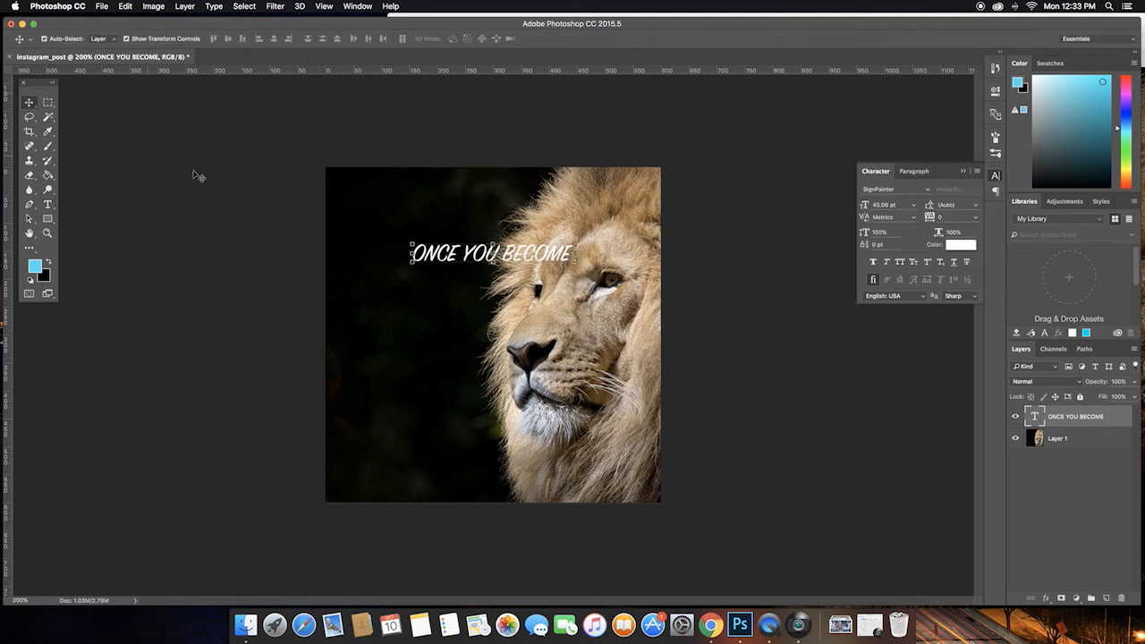
key(super+j)
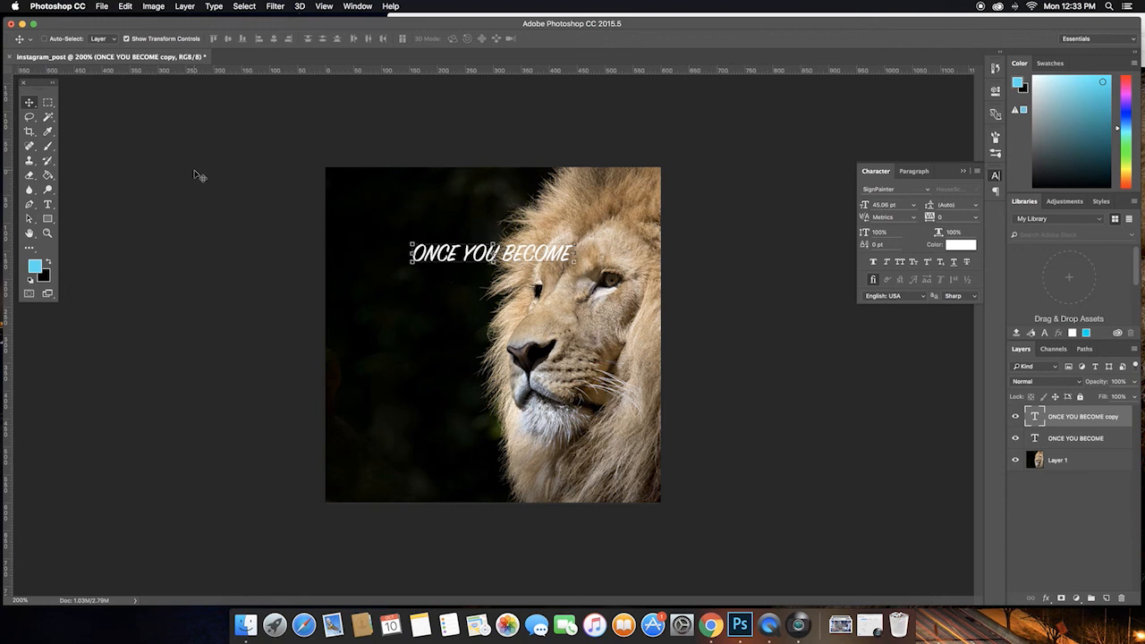
Move the duplicated "ONCE YOU BECOME" line about 100 px straight down and replace its text with "FEARLESS"
key(shift+Down)
key(shift+Down)
key(shift+Down)
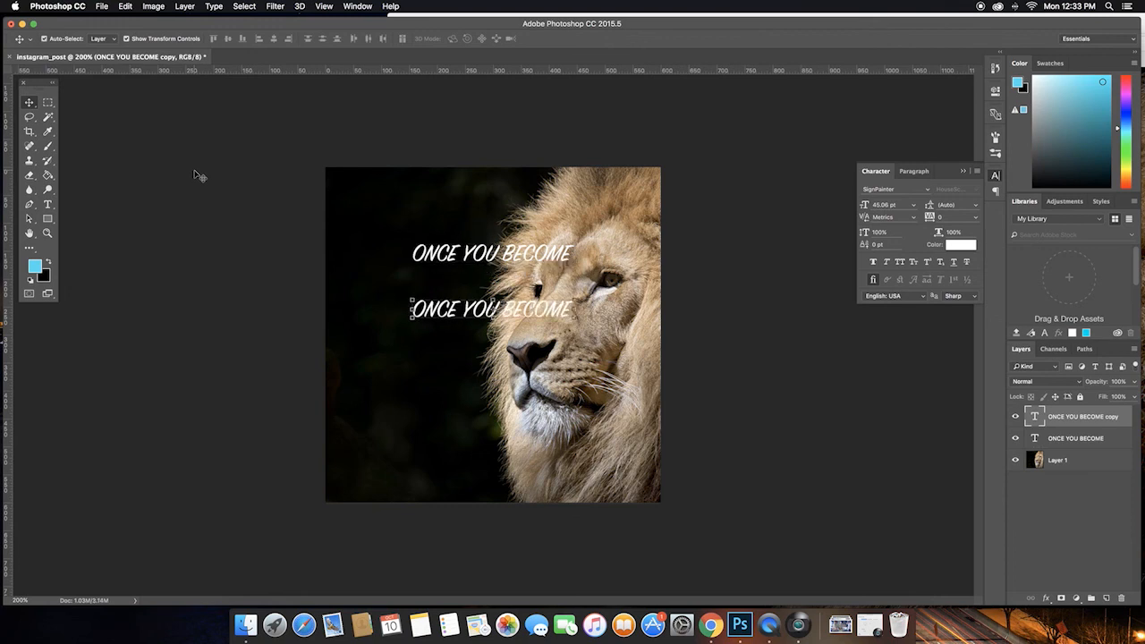
double_click(1036, 418)
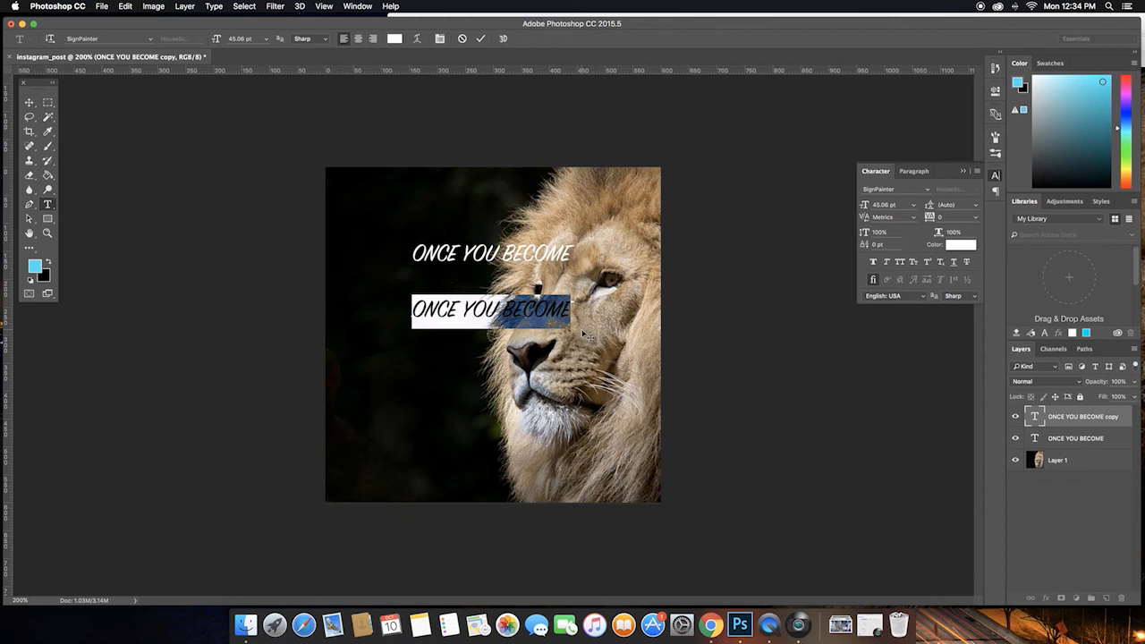
text(FEA)
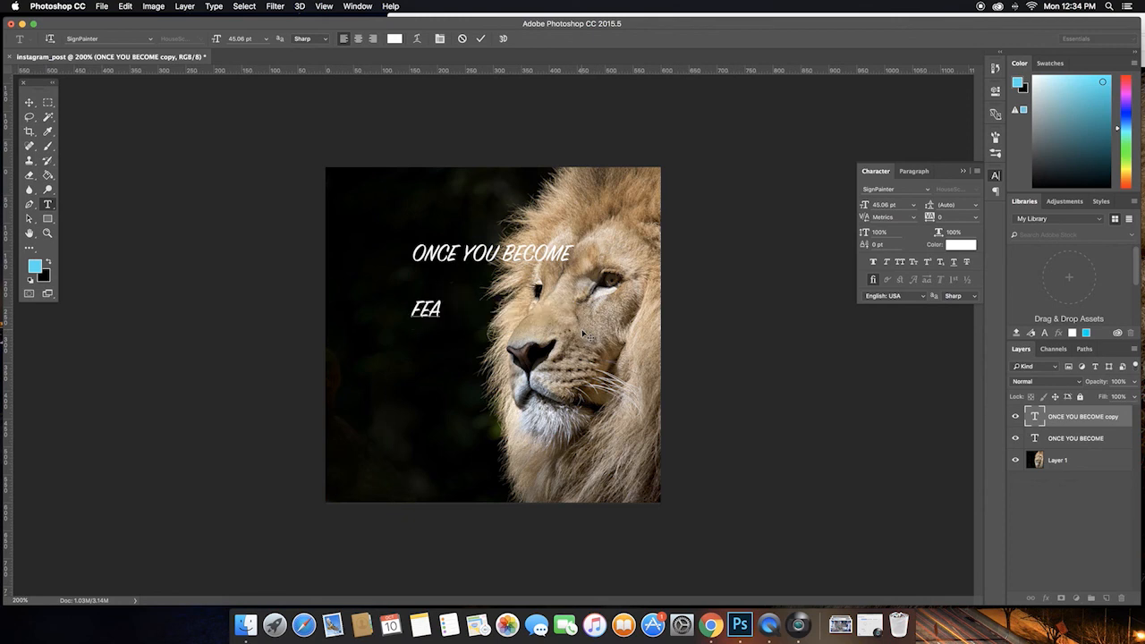
text(RLESS)
drag(492, 309, 363, 301)
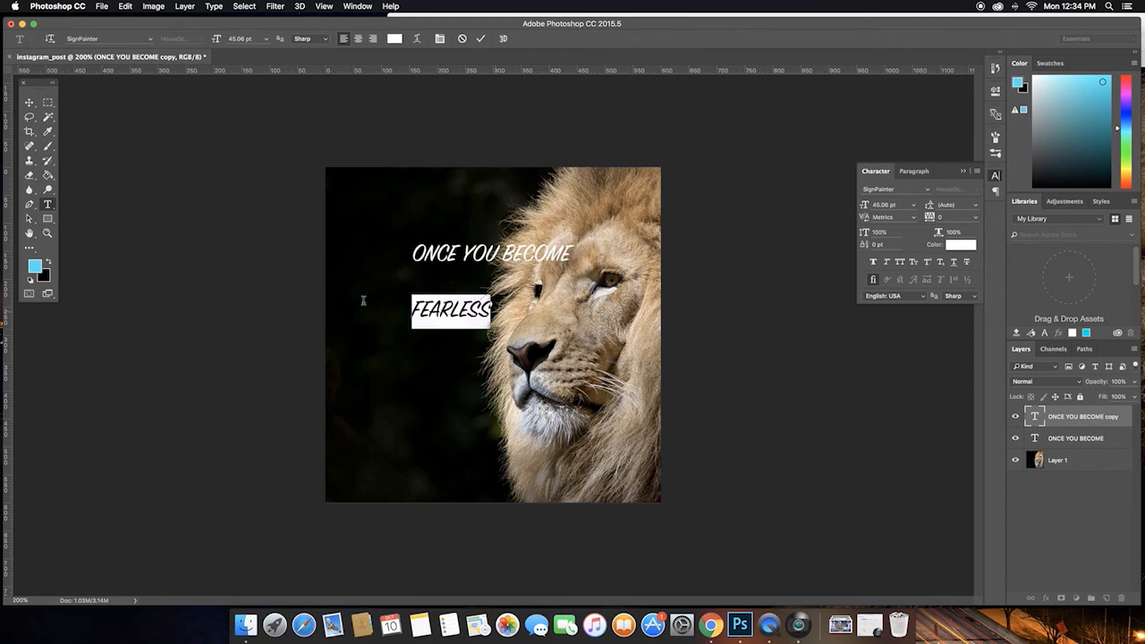
click(29, 104)
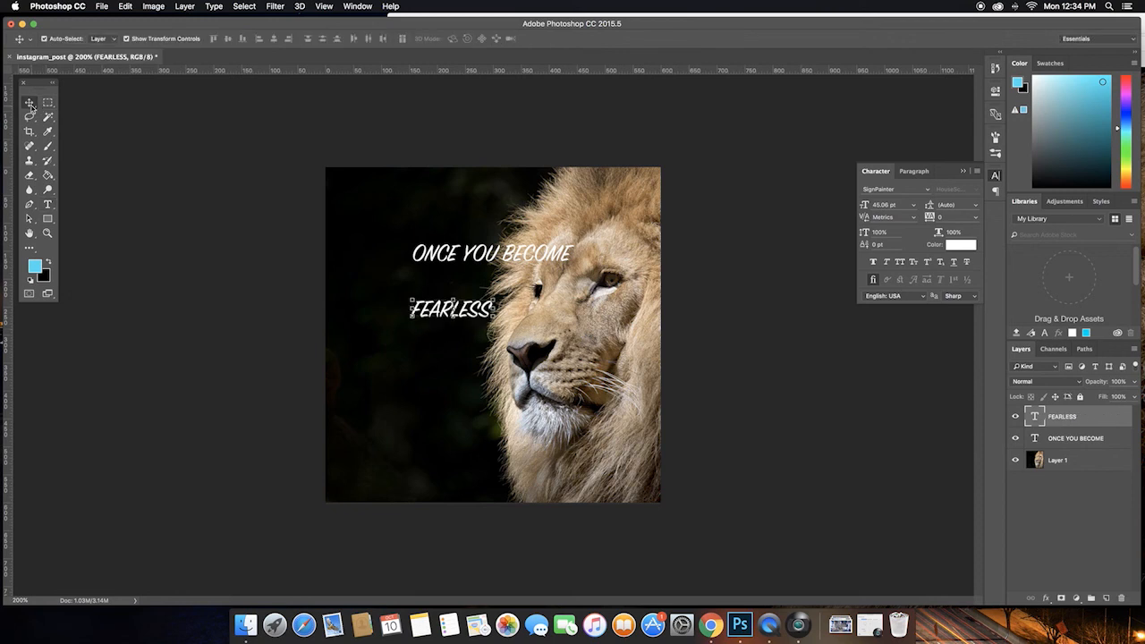
Duplicate the "FEARLESS" text layer and move the copy about 130 px straight down
key(super+j)
key(shift+Down)
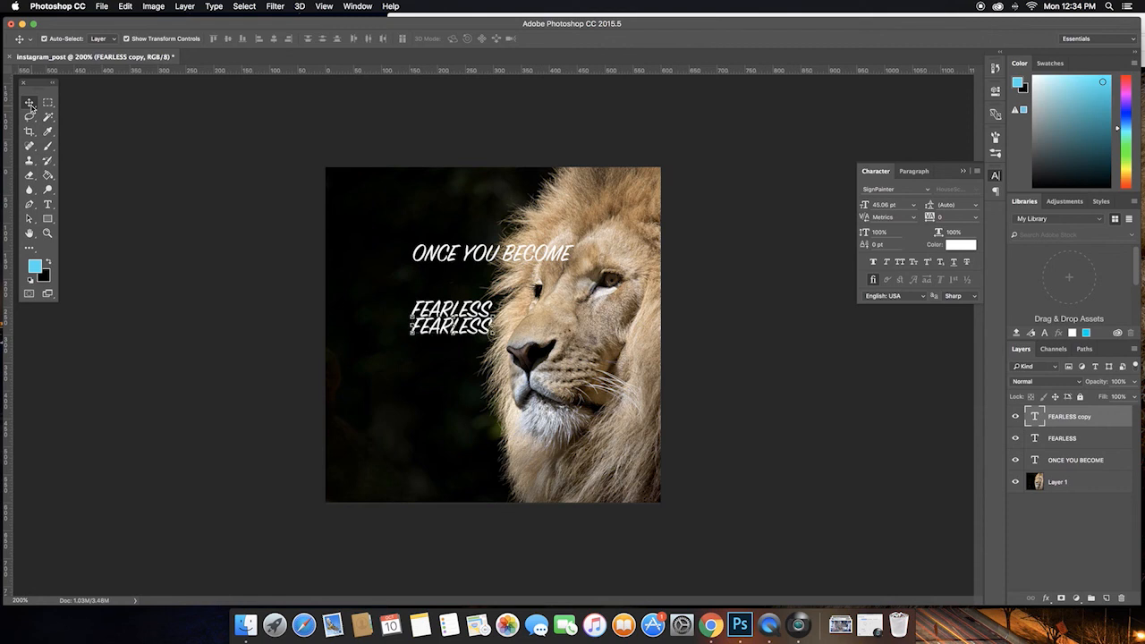
key(shift+Down)
key(shift+Down)
key(shift+Down)
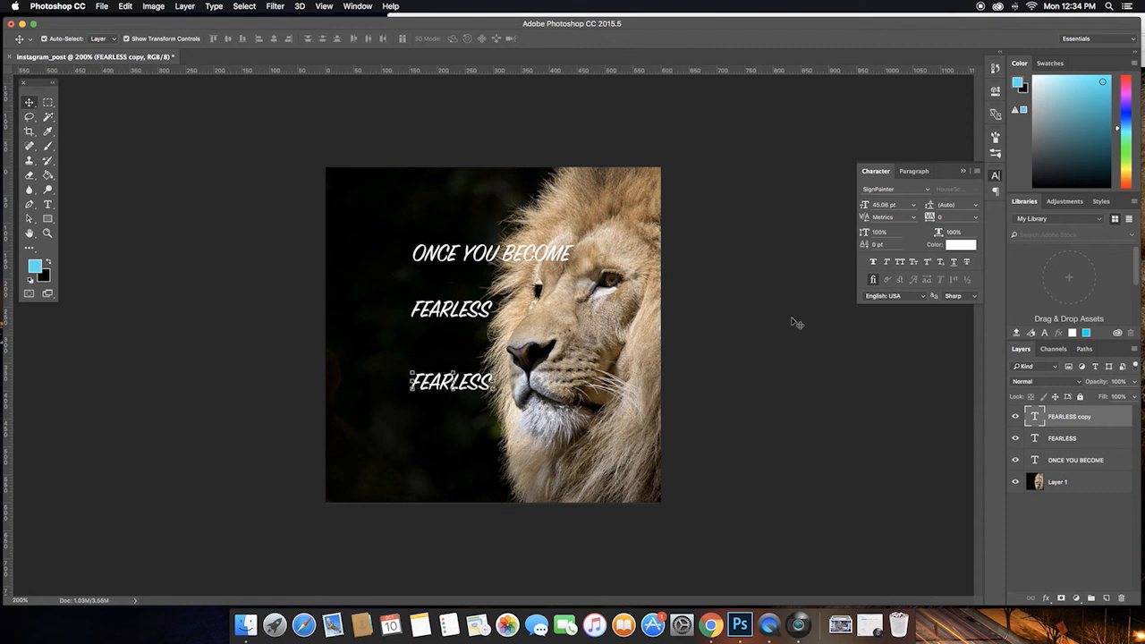
Replace the text of the lower "FEARLESS" copy with "LIFE BECOMES"
double_click(1035, 417)
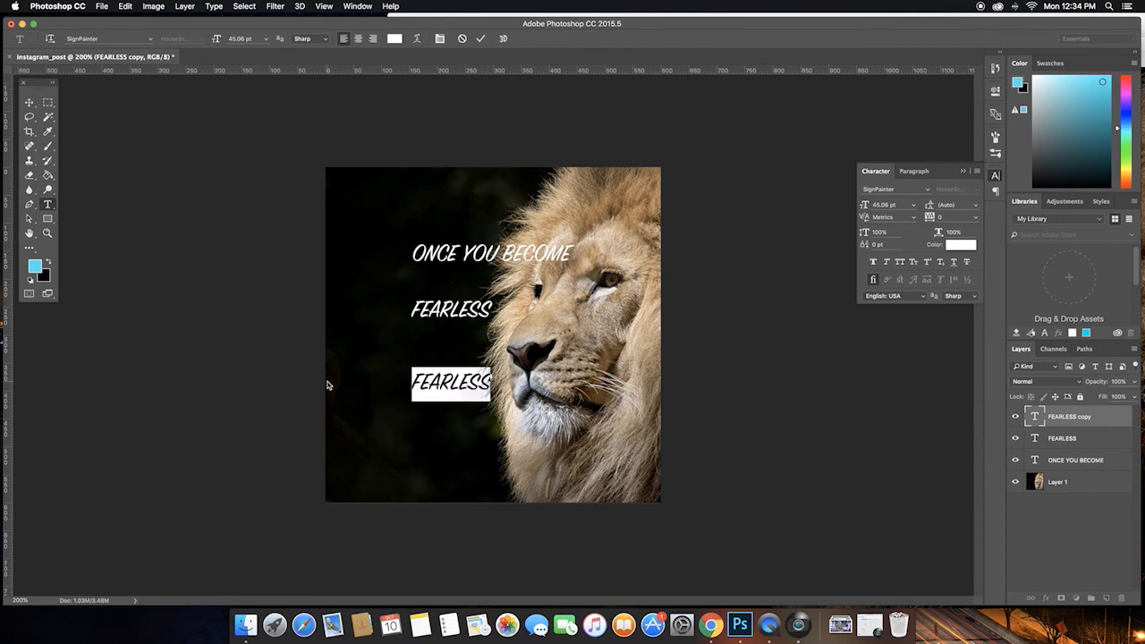
text(L)
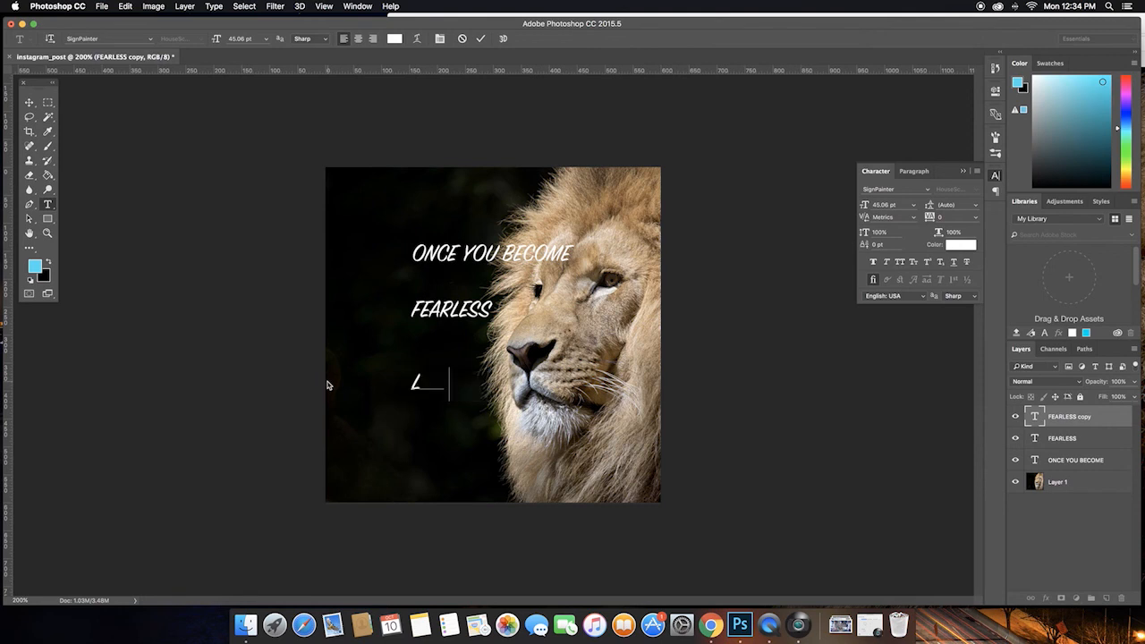
text(IFE BECOMES)
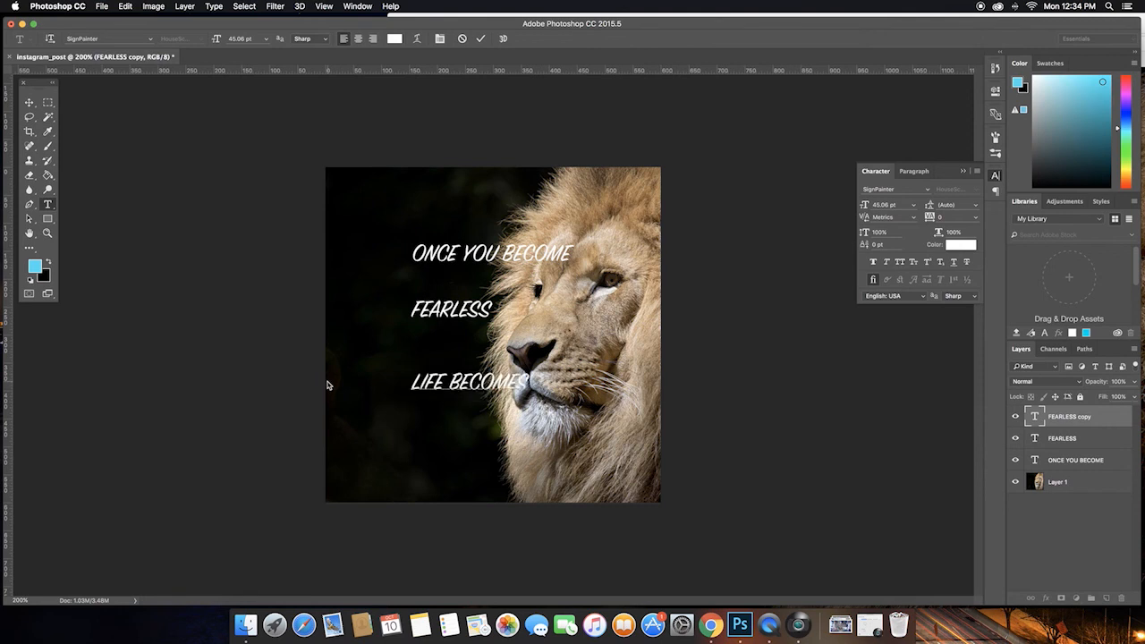
click(30, 103)
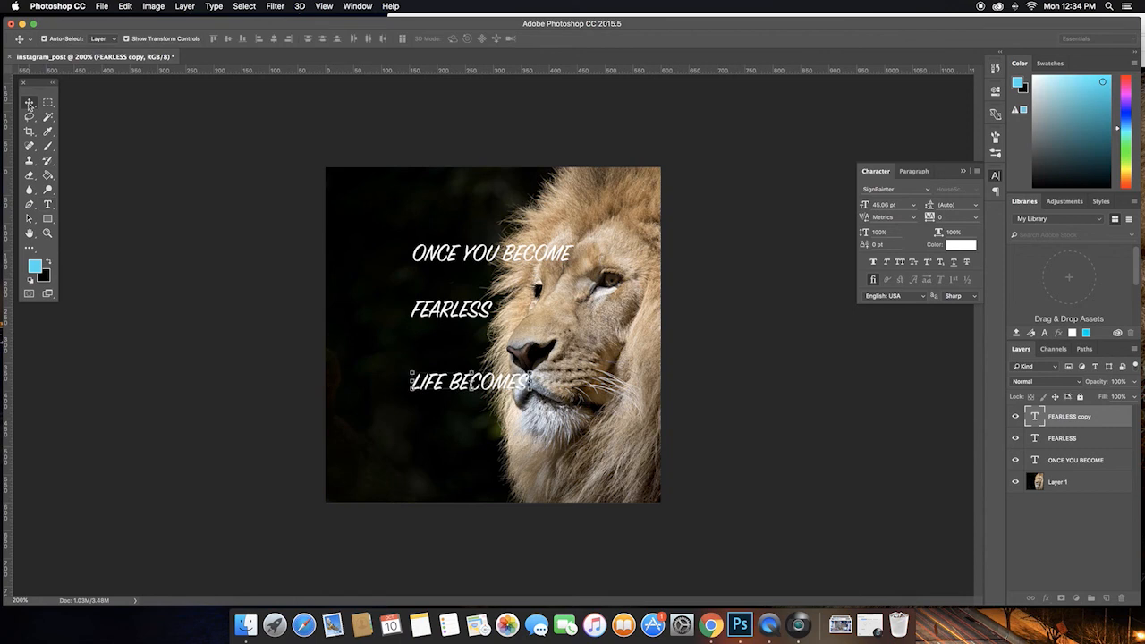
Duplicate the "LIFE BECOMES" text layer and move the copy about 90 px straight down
key(super+j)
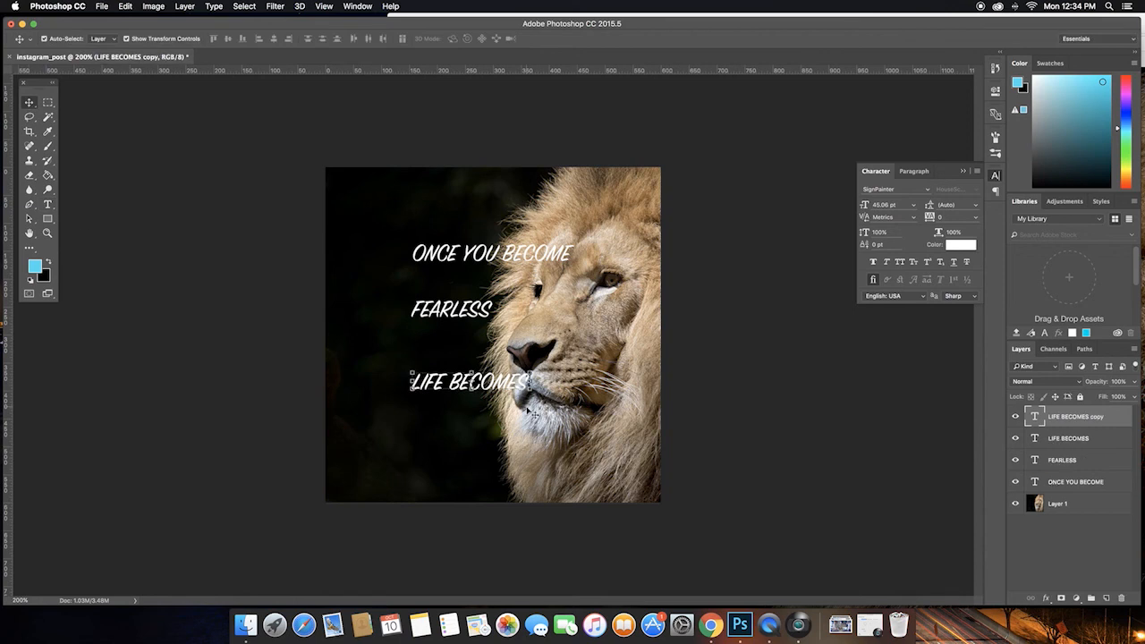
drag(532, 412, 531, 449)
key(Down)
key(Down)
key(Down)
key(Down)
key(Down)
key(Down)
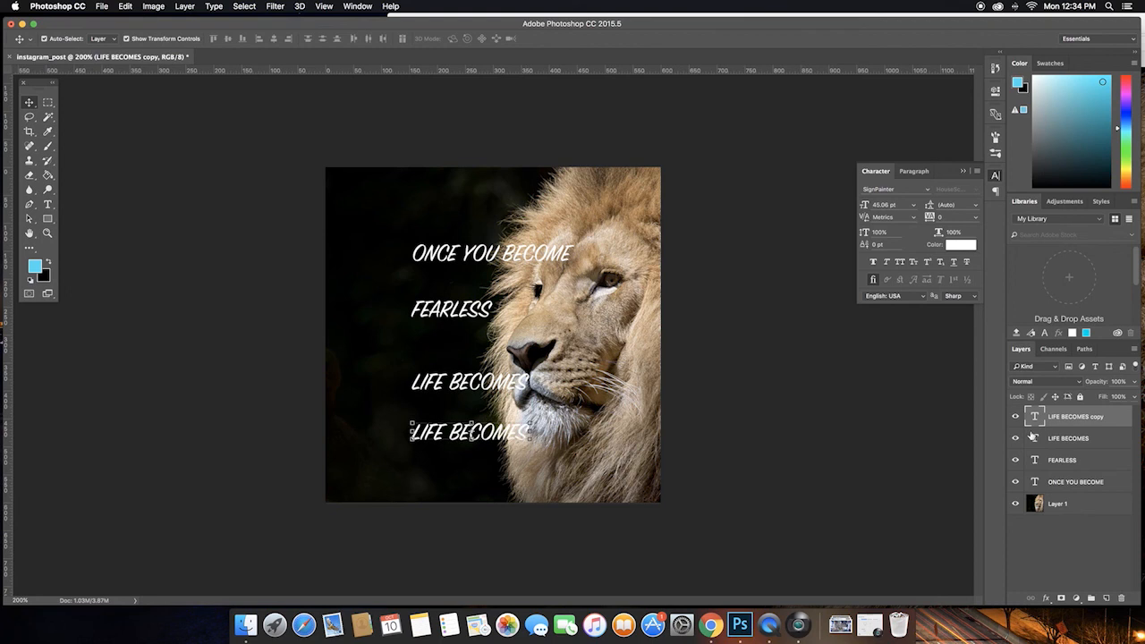
Replace the text of the lower "LIFE BECOMES" copy with "LIMITLESS" and commit it
double_click(1034, 415)
text(L)
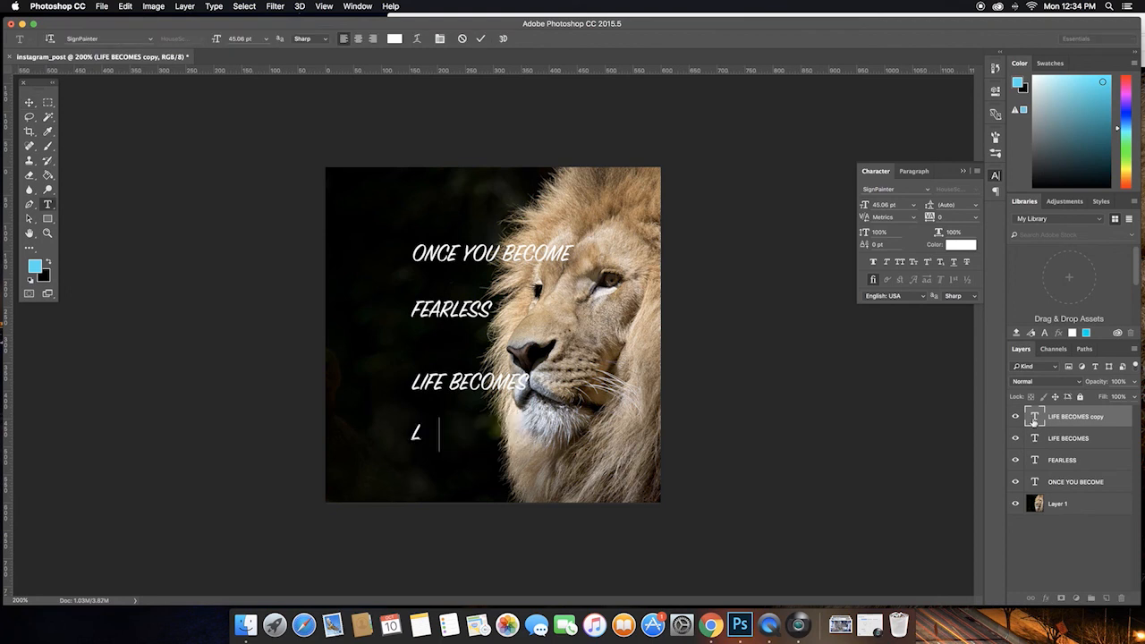
text(IMITLESS)
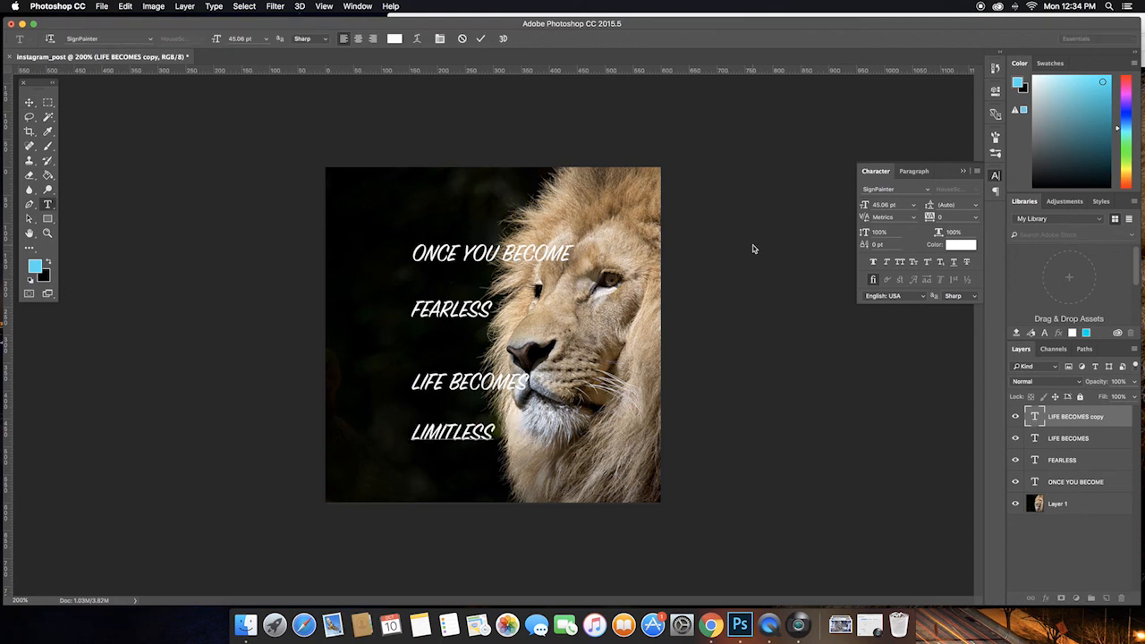
key(super+Return)
key(v)
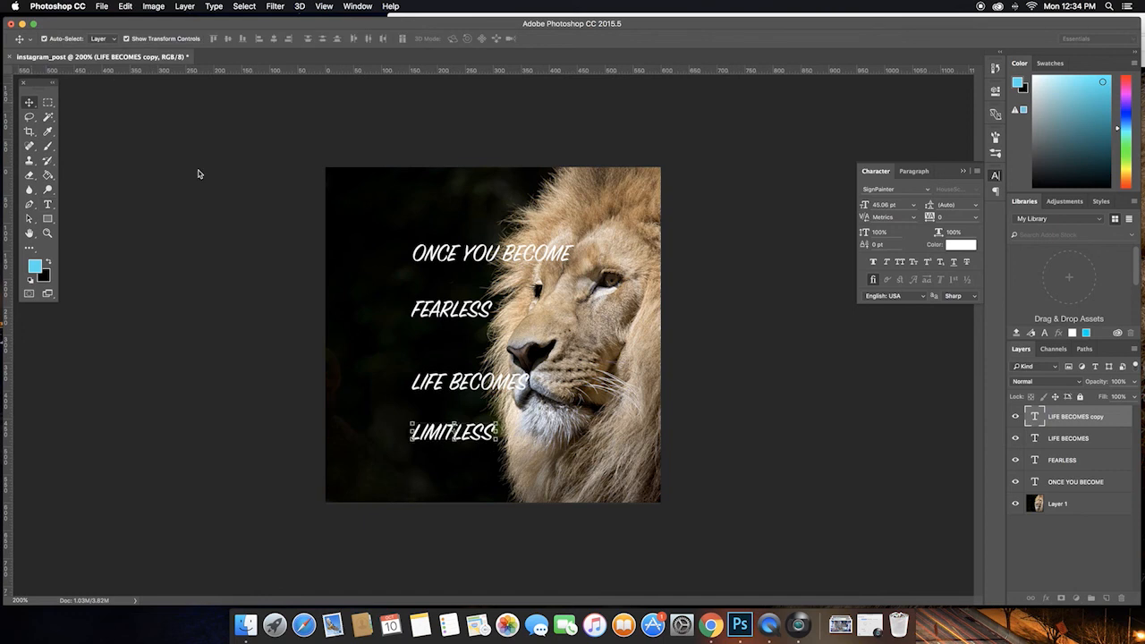
click(199, 173)
Set the "FEARLESS" text to the League Gothic Regular font at 100 pt
click(449, 257)
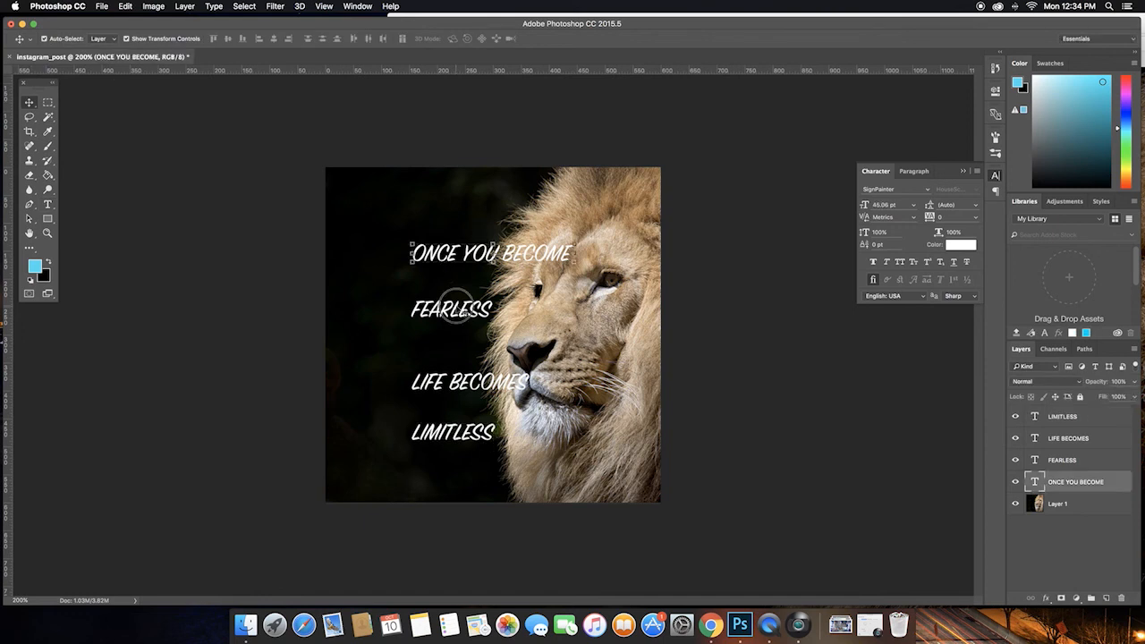
click(454, 306)
key(super+h)
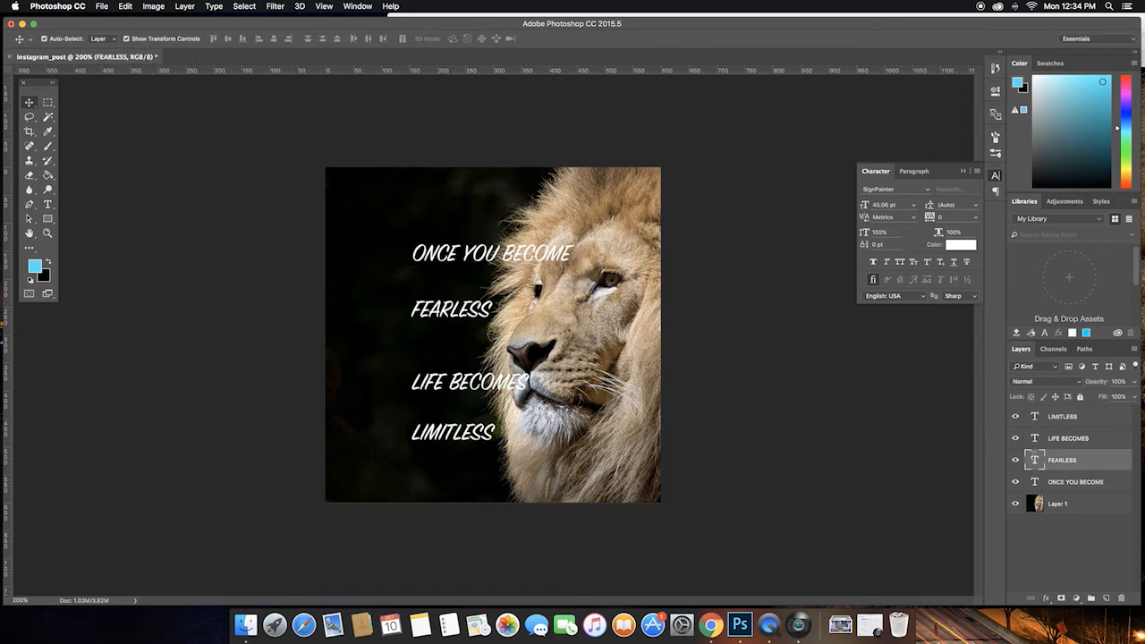
double_click(1034, 459)
click(81, 38)
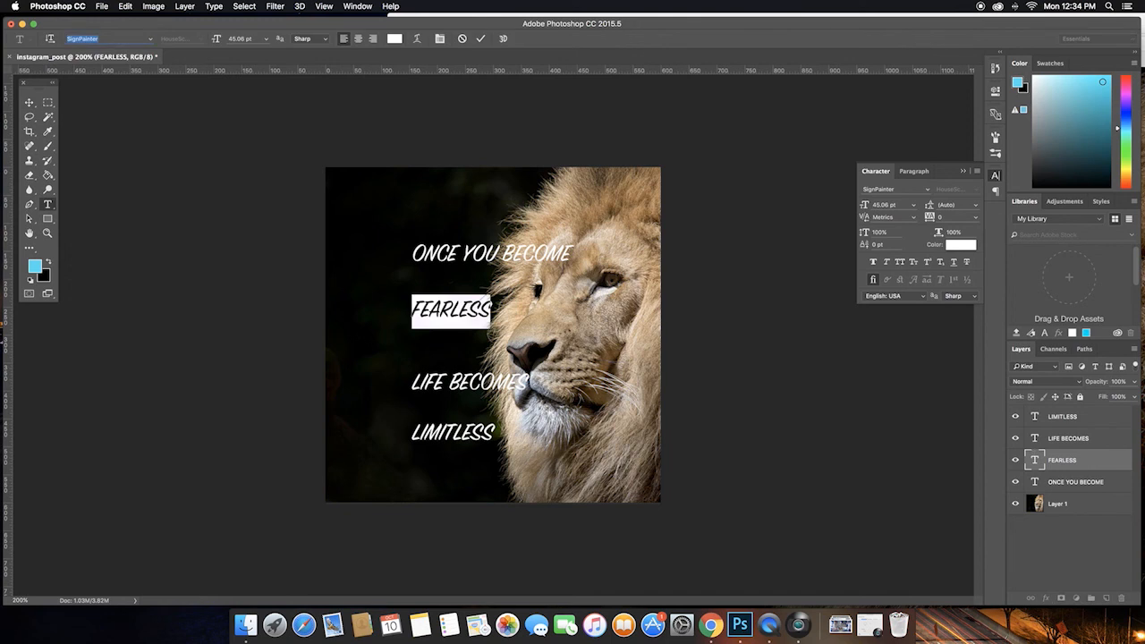
text(leagu)
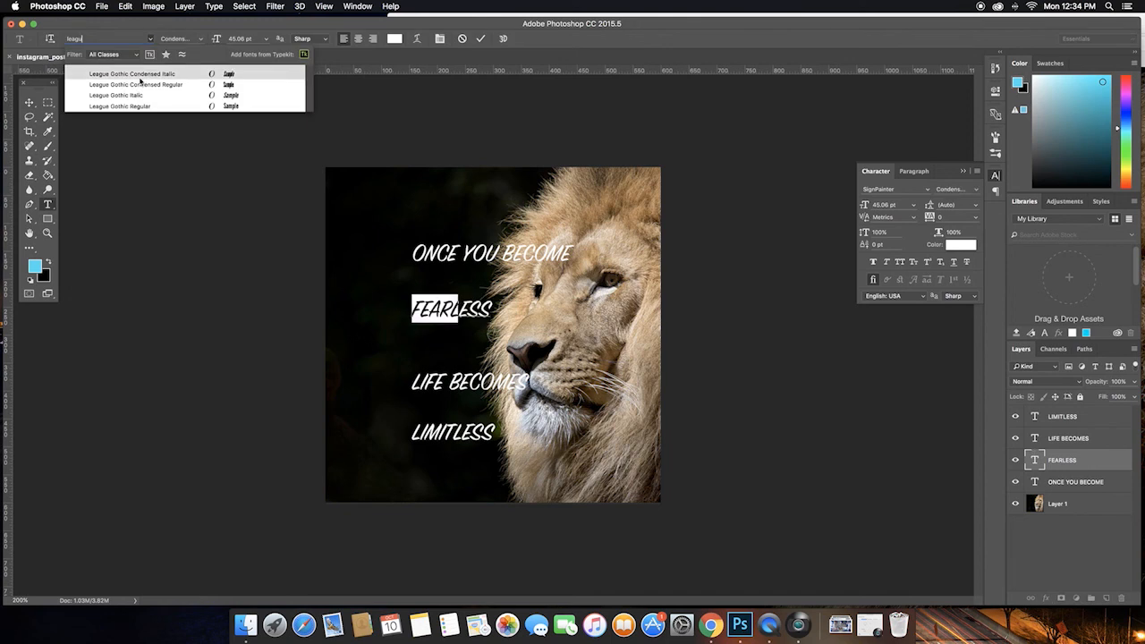
click(129, 108)
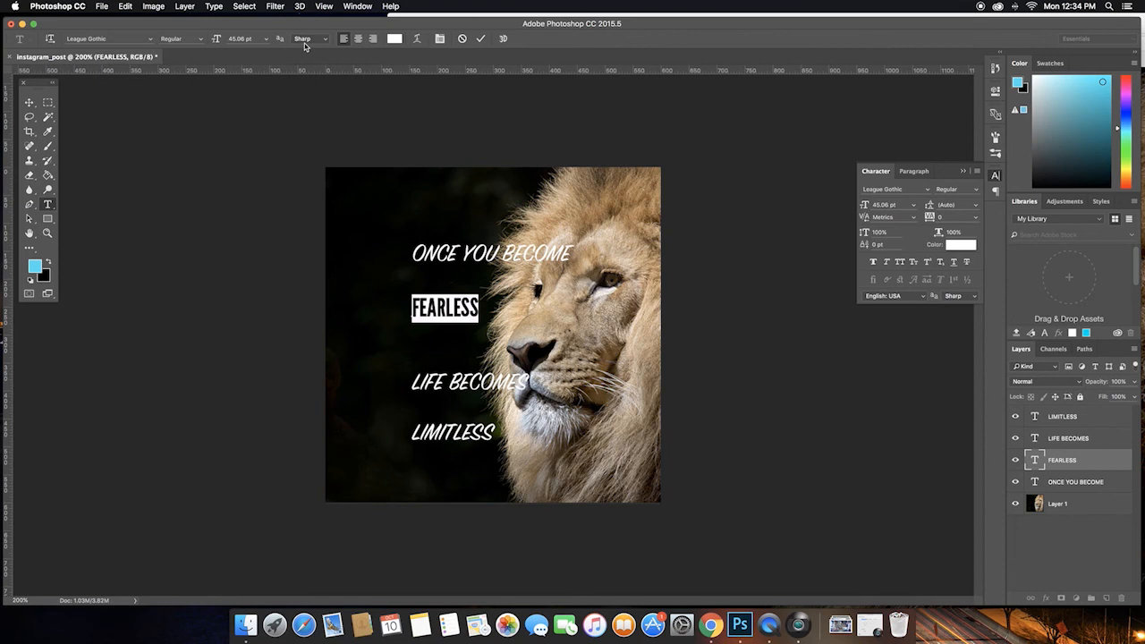
key(Tab)
key(Tab)
text(100)
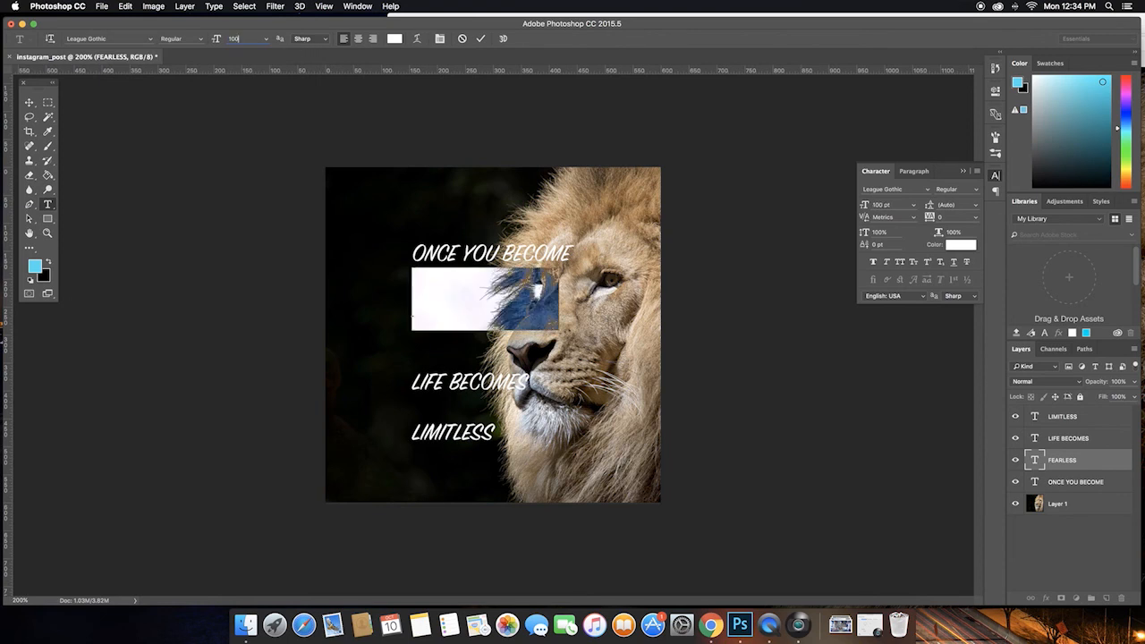
click(28, 102)
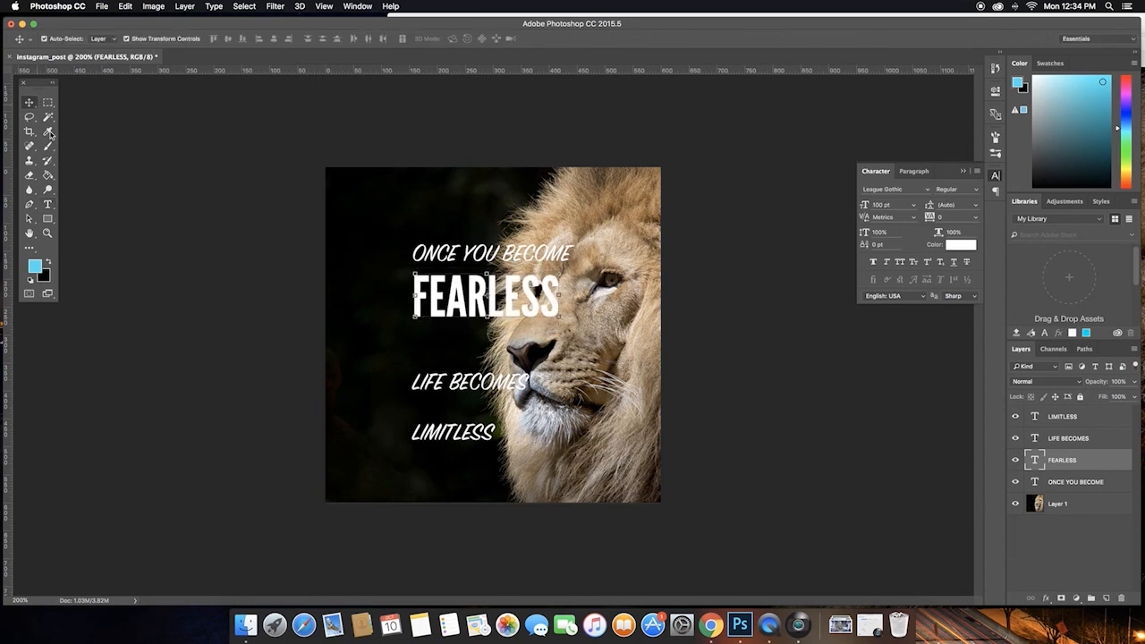
Set the "LIMITLESS" text to League Gothic Regular at 100 pt and deselect all layers
click(456, 432)
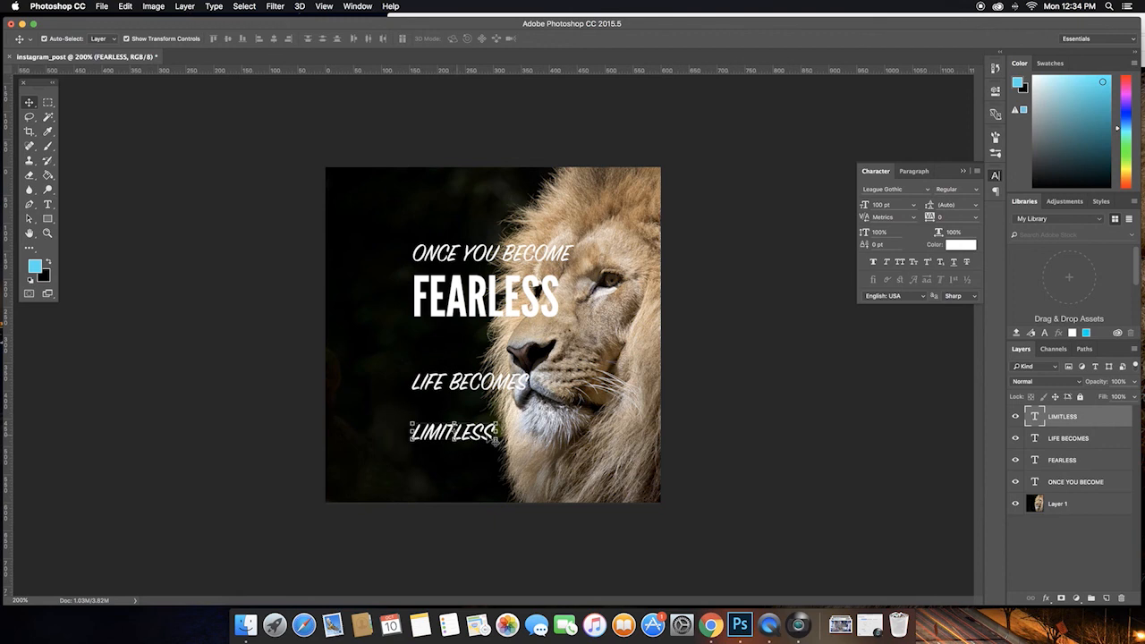
double_click(1034, 417)
click(123, 40)
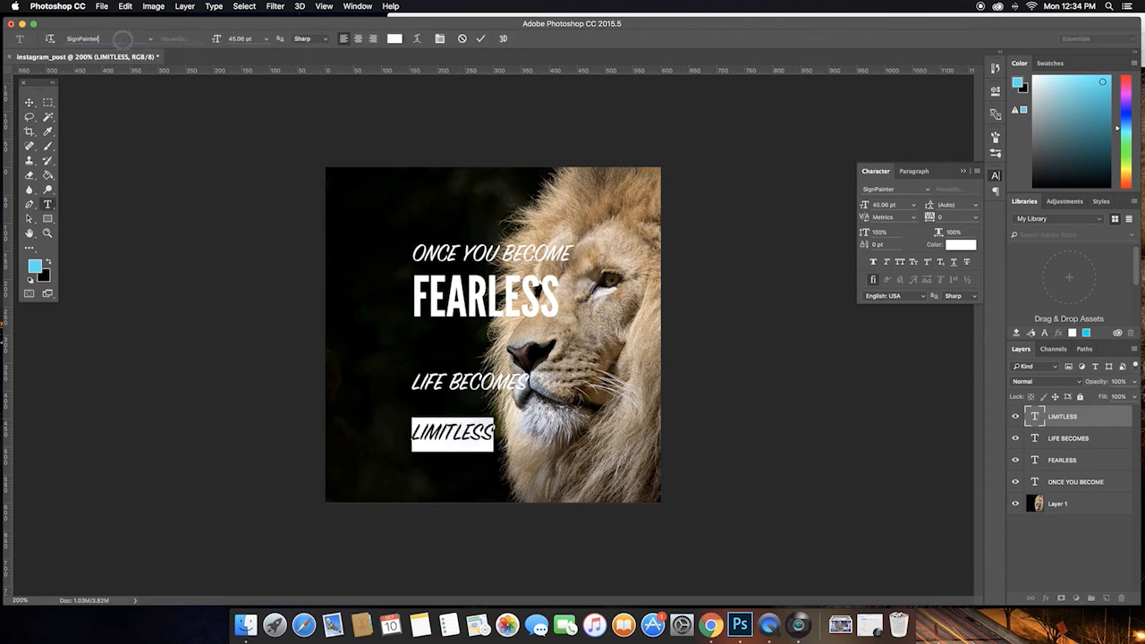
double_click(123, 40)
text(league)
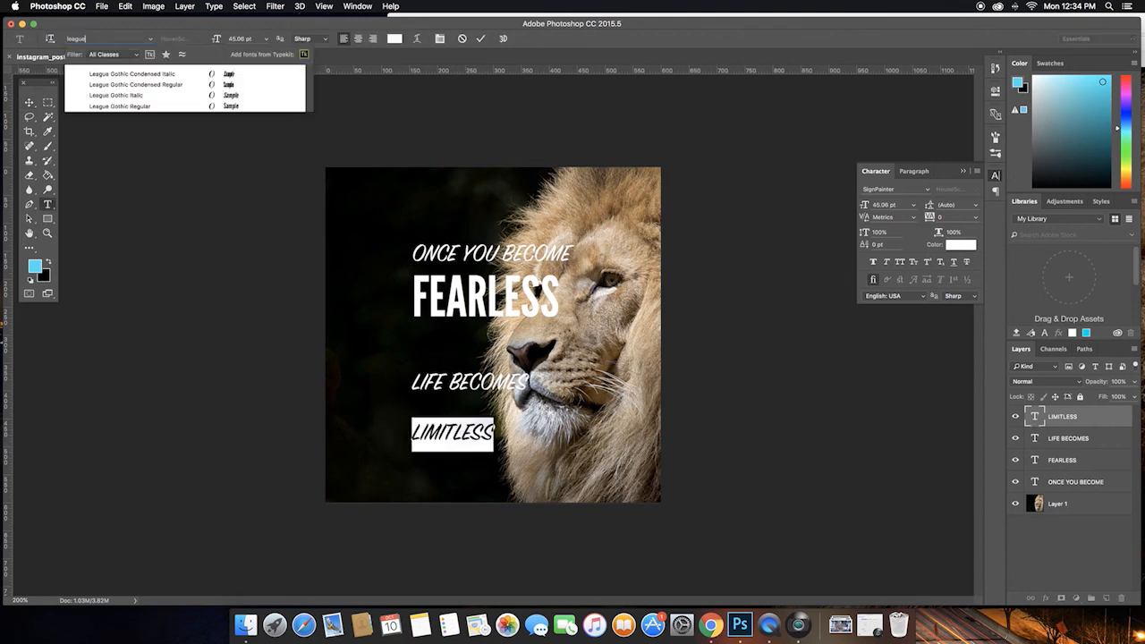
click(131, 106)
click(238, 39)
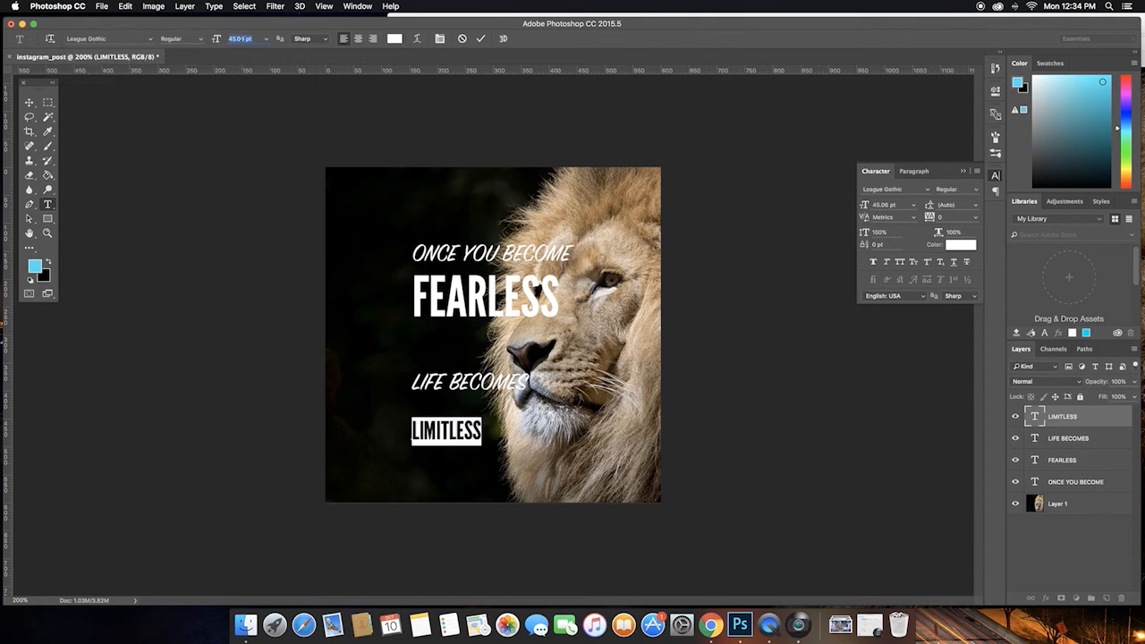
text(100)
key(Return)
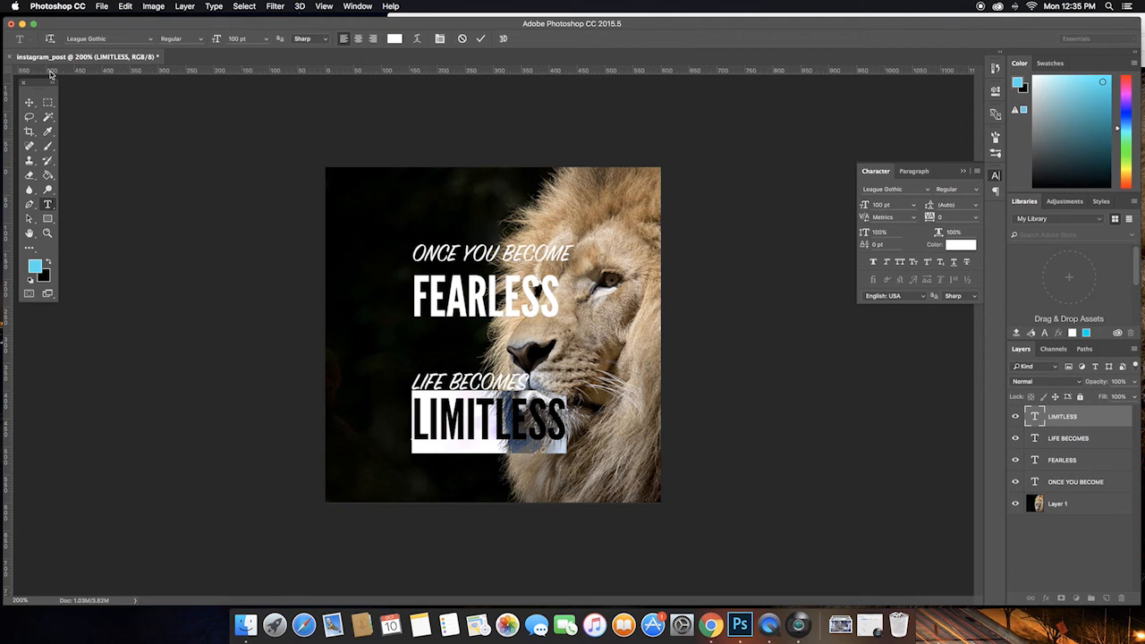
click(27, 104)
click(298, 229)
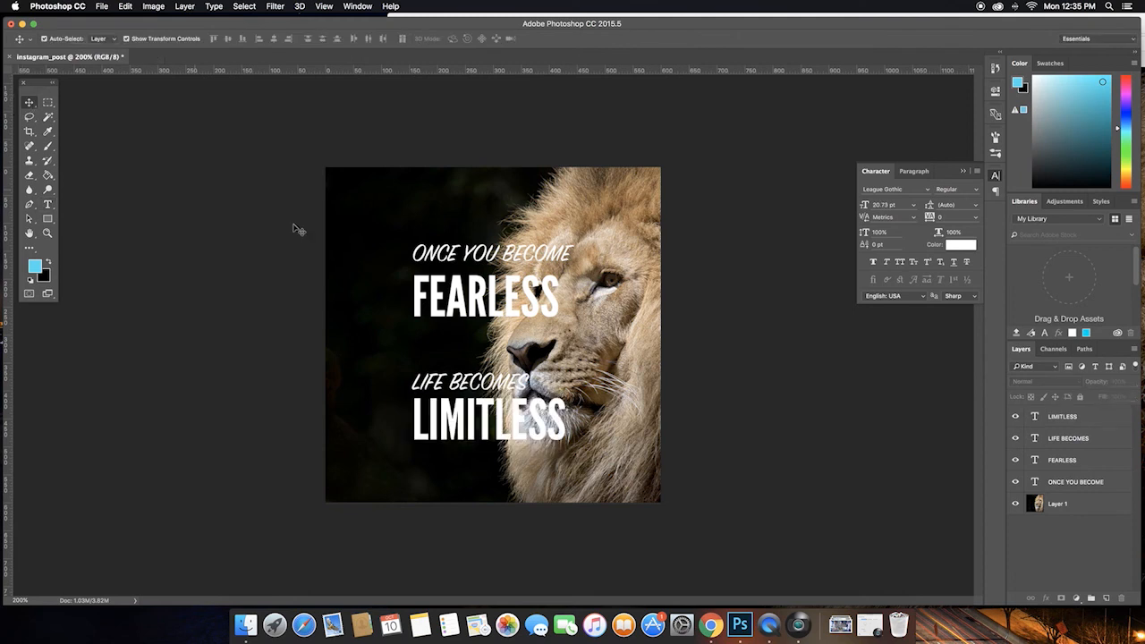
Break the "ONCE YOU BECOME" text into two lines, with "BECOME" on the second line
click(484, 253)
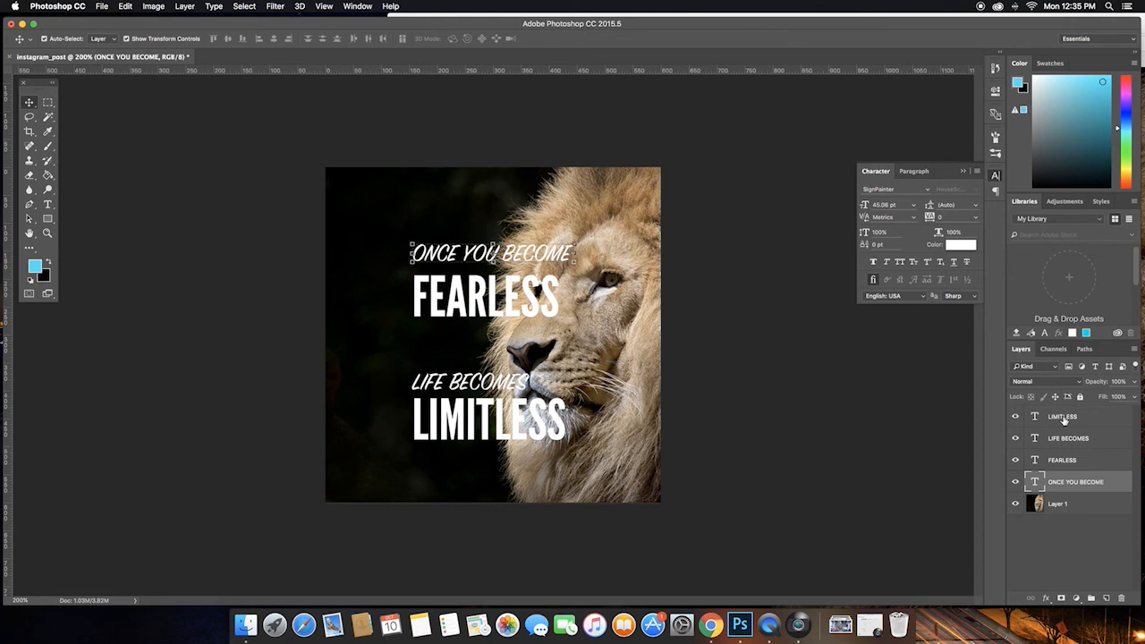
click(1063, 460)
click(1037, 481)
double_click(1034, 483)
key(super+h)
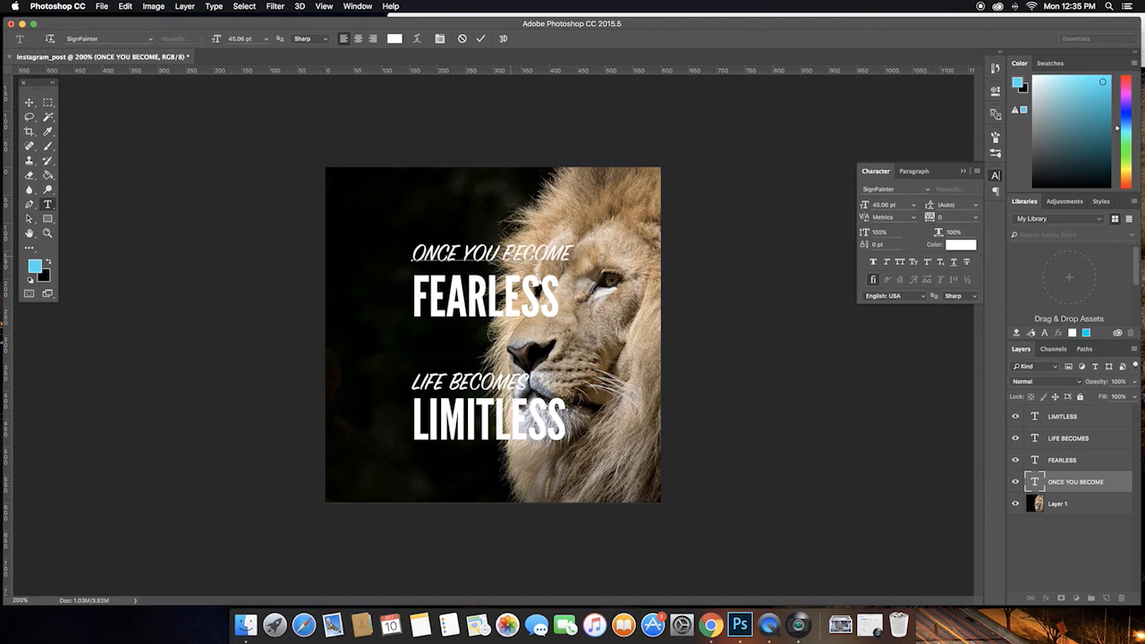
key(Return)
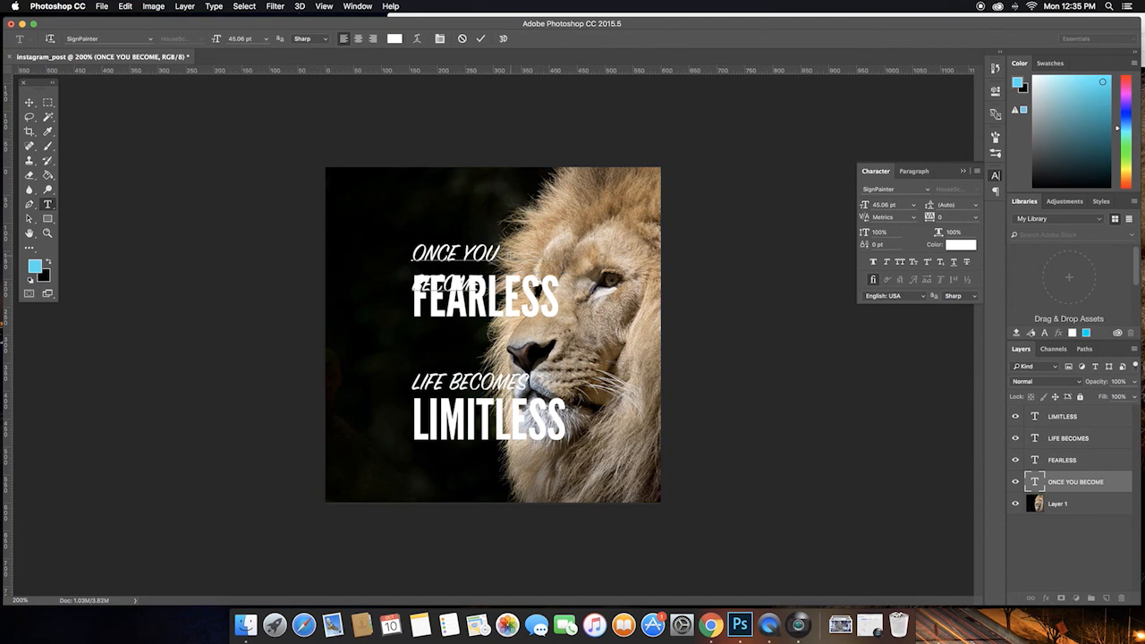
click(30, 104)
key(super+t)
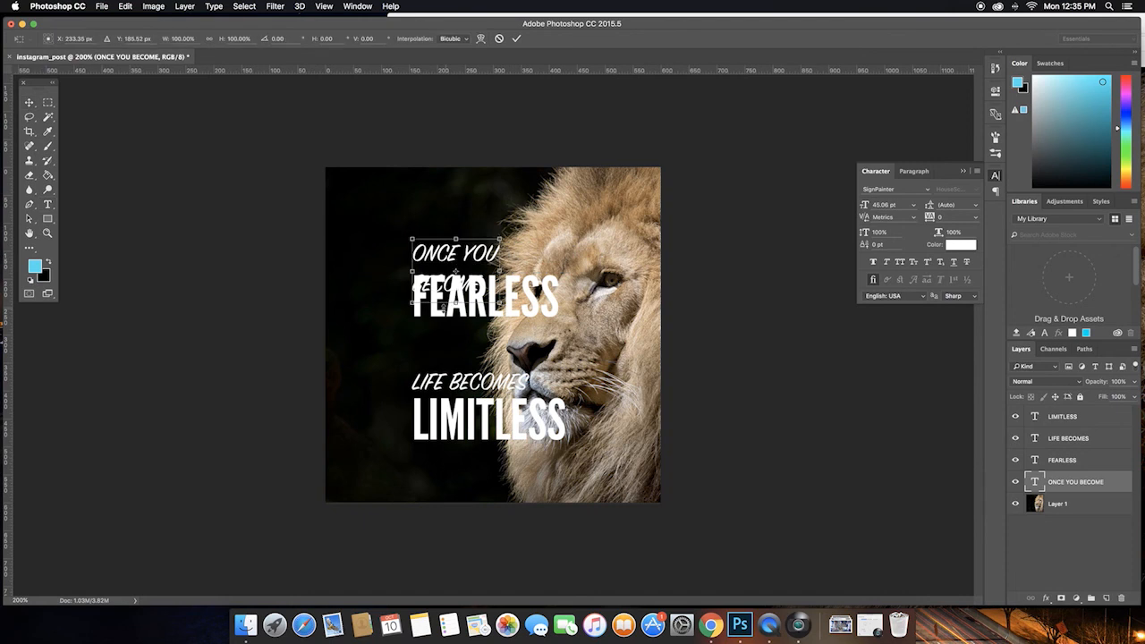
key(Return)
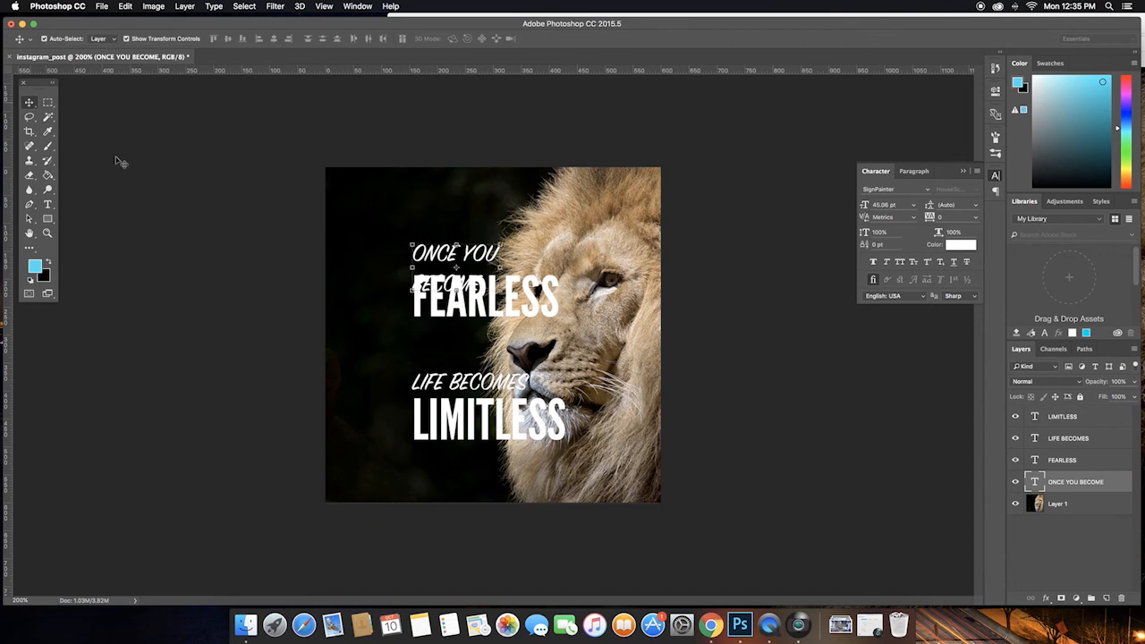
Move the "FEARLESS" text straight down so it clears the word "BECOME", and deselect the layer
click(547, 310)
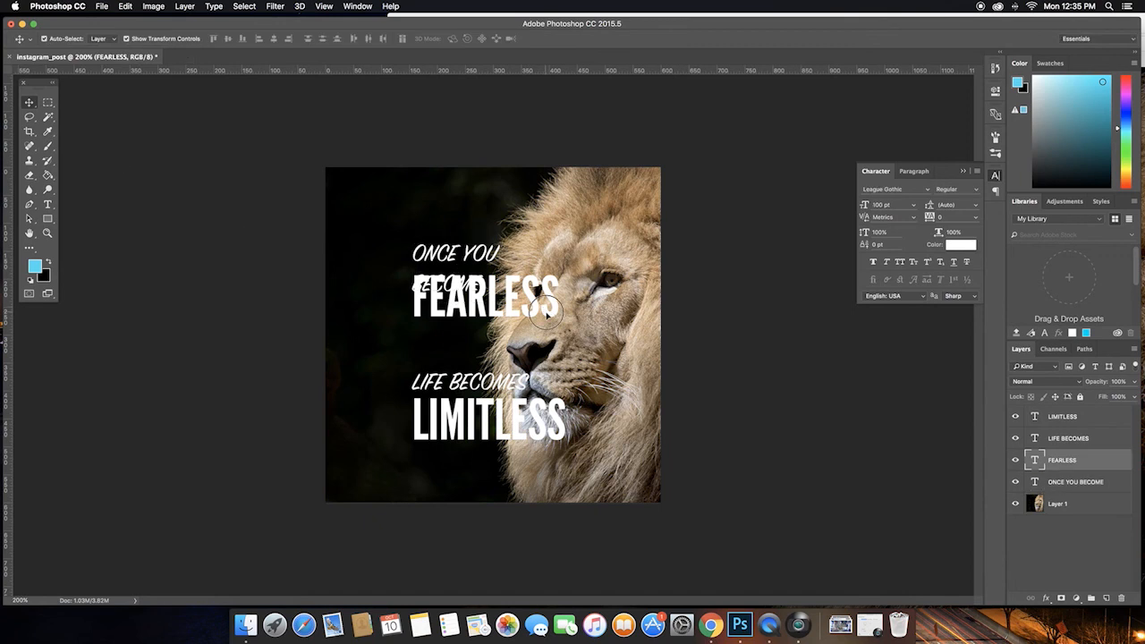
drag(546, 311, 544, 340)
click(358, 289)
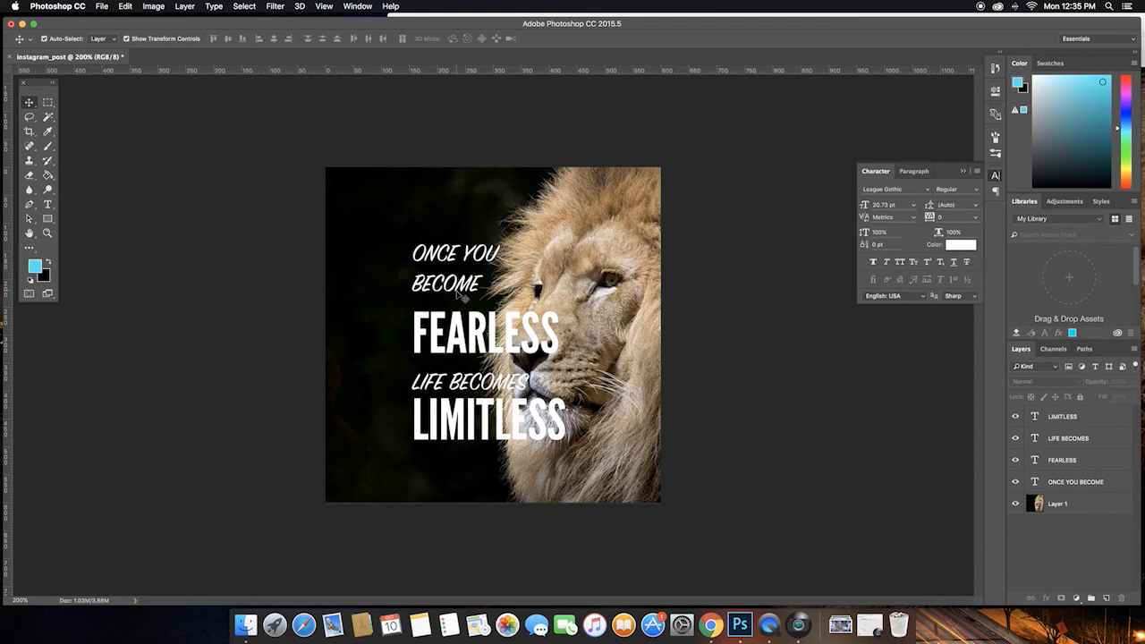
Center-align the text of the "LIMITLESS" and "LIFE BECOMES" layers
click(507, 416)
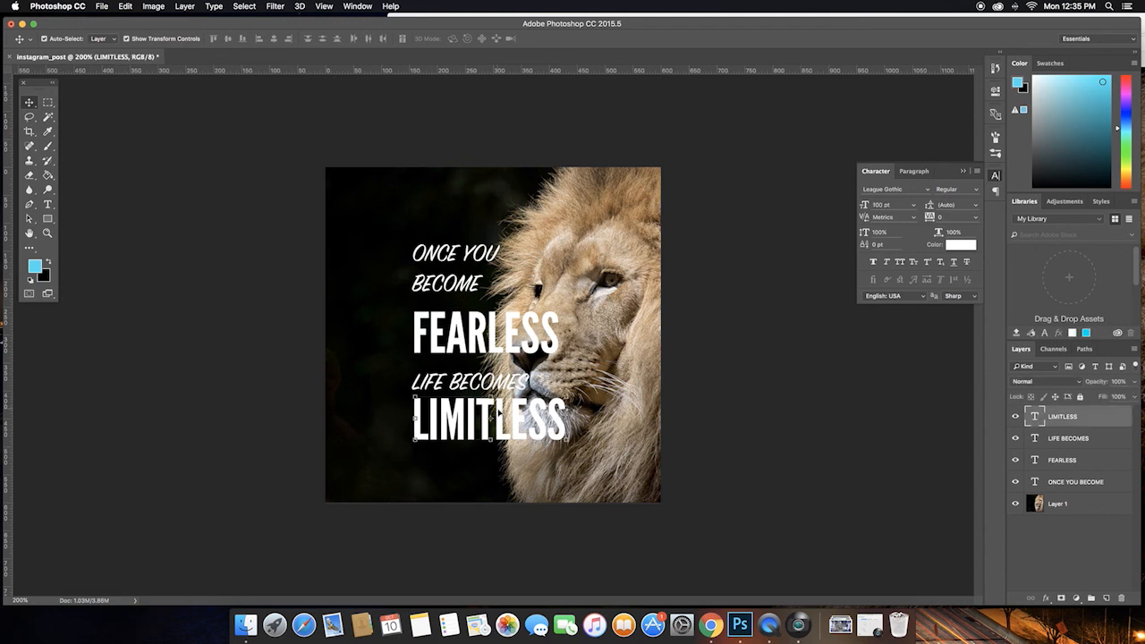
double_click(1038, 417)
click(342, 40)
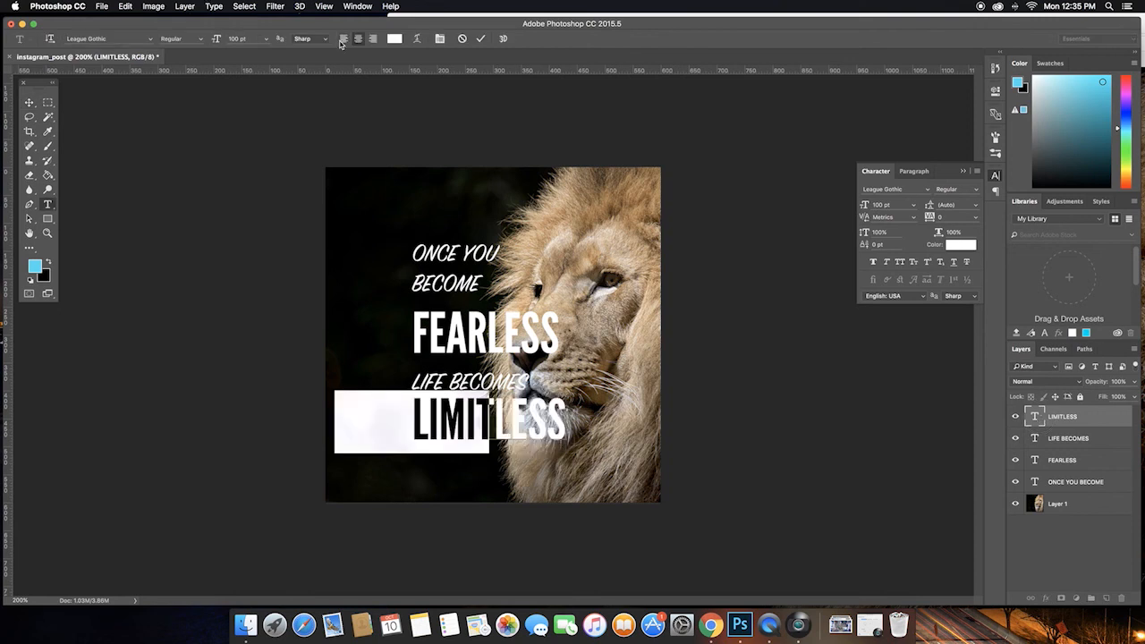
click(29, 102)
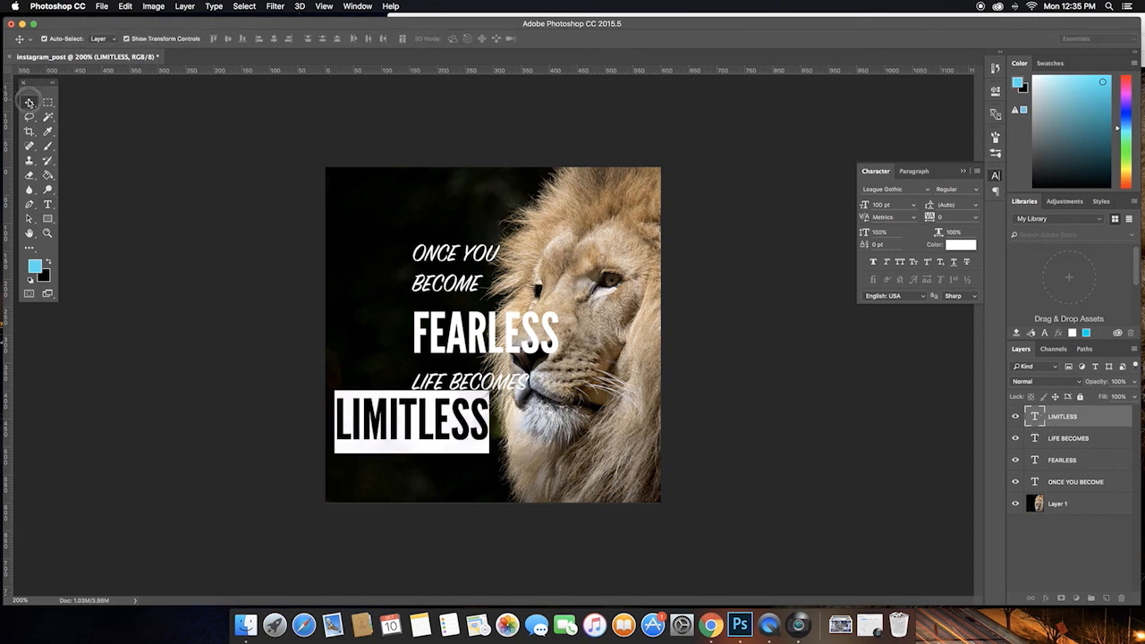
click(1066, 439)
double_click(1033, 438)
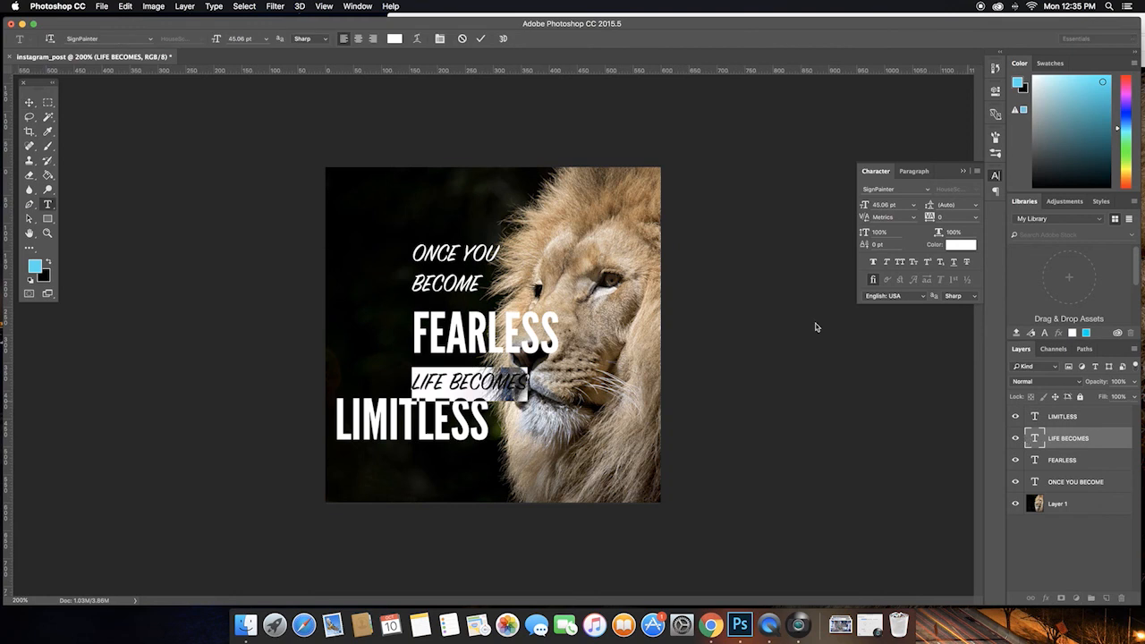
click(357, 39)
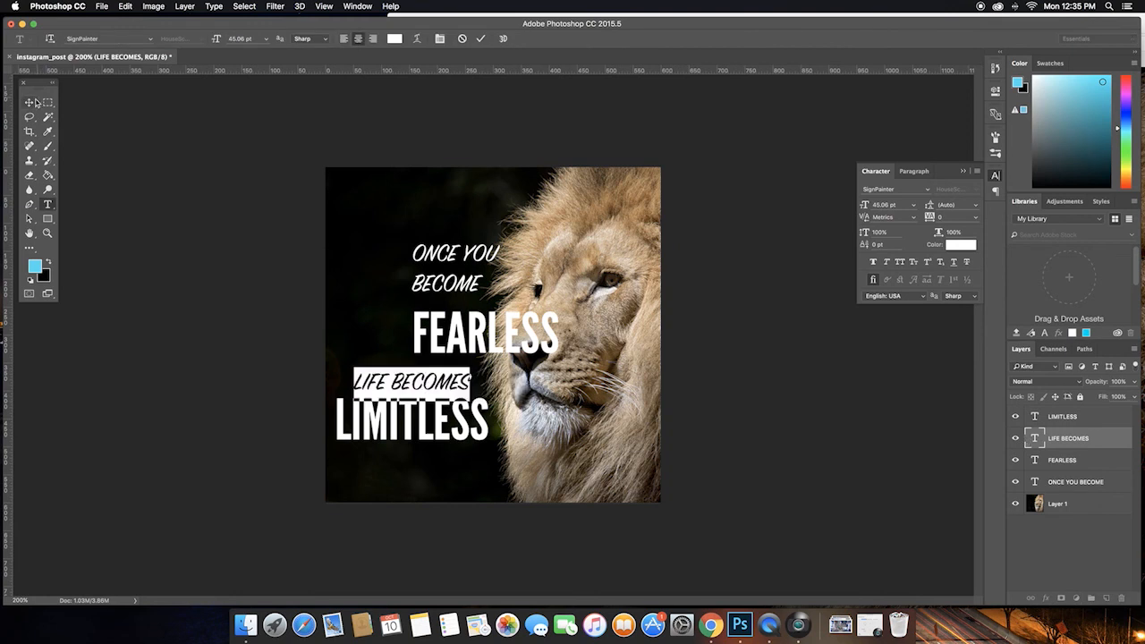
click(36, 104)
Center-align the text of the "FEARLESS" and "ONCE YOU BECOME" layers
click(1039, 459)
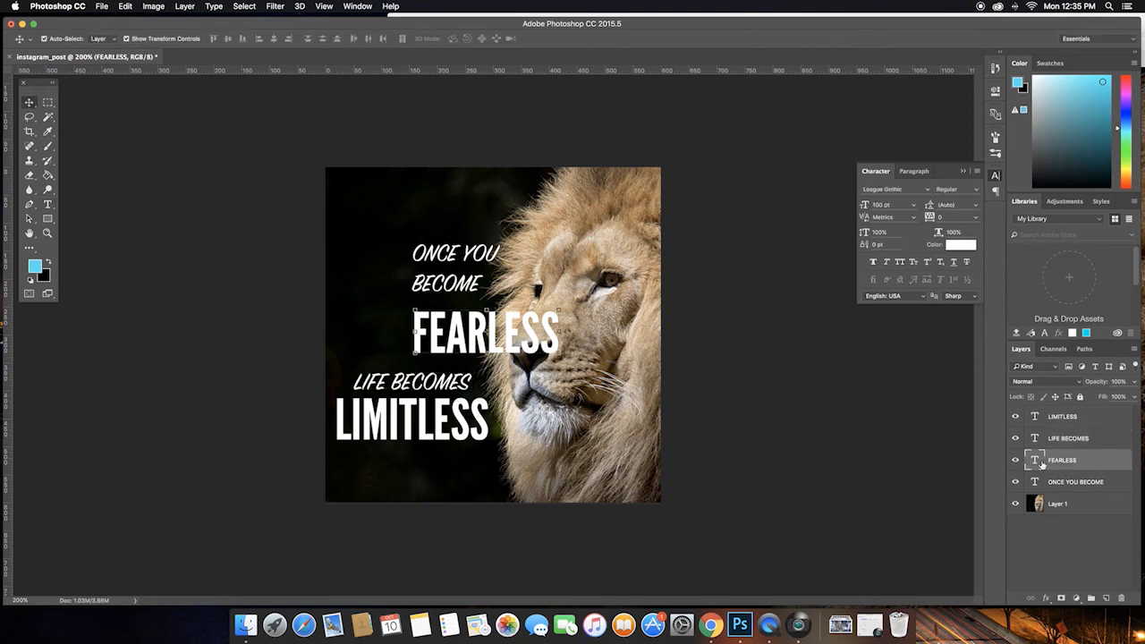
double_click(1035, 460)
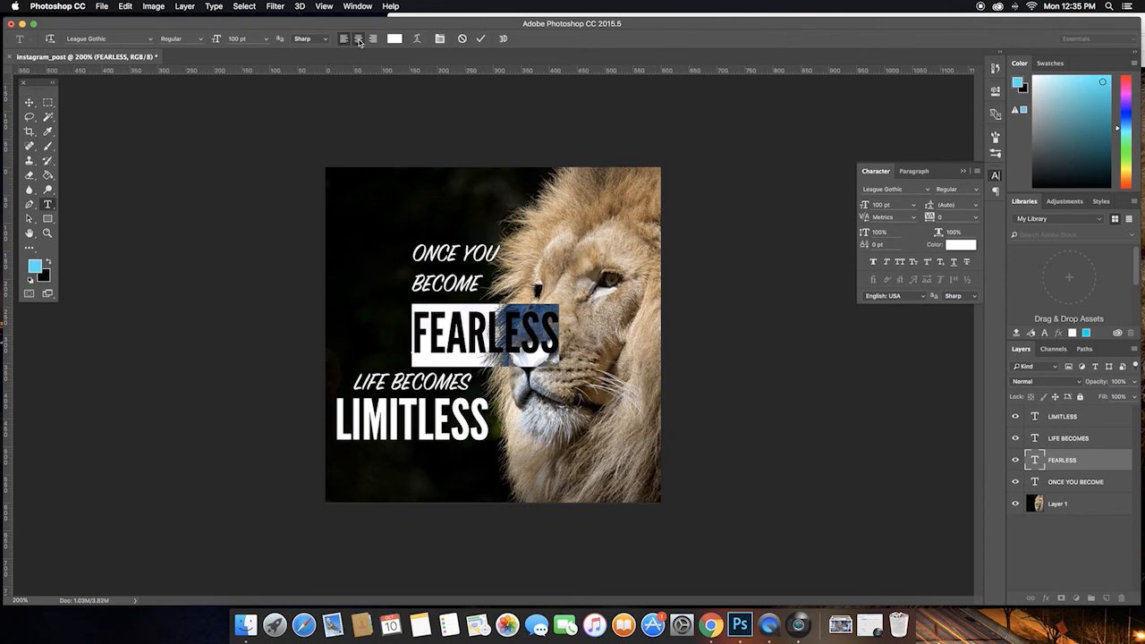
click(357, 39)
click(28, 104)
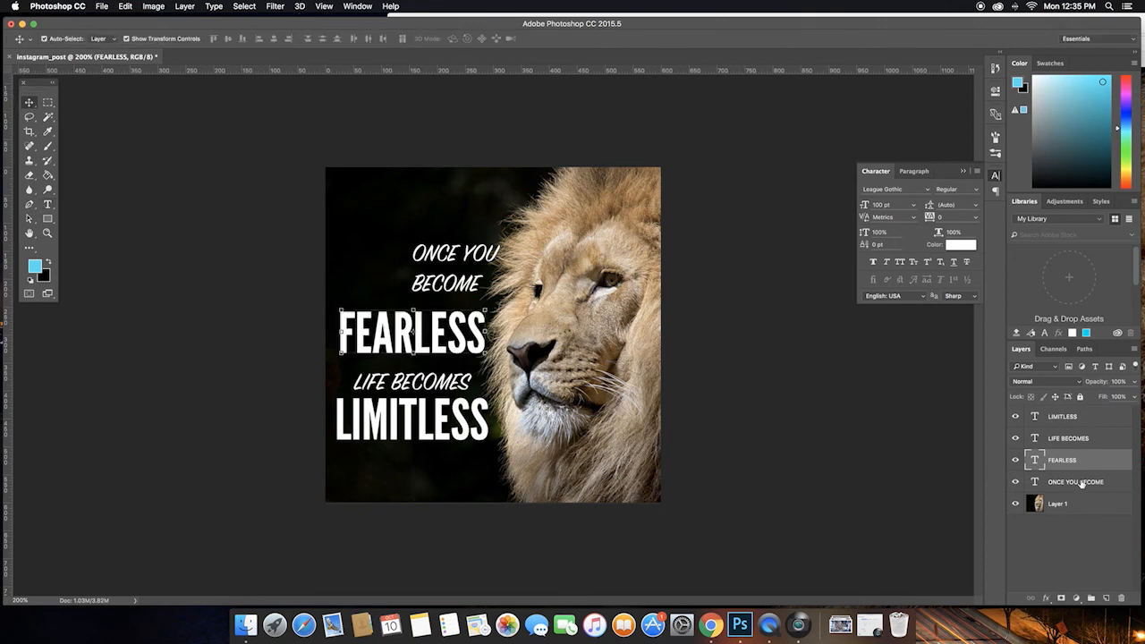
click(1073, 482)
double_click(1034, 483)
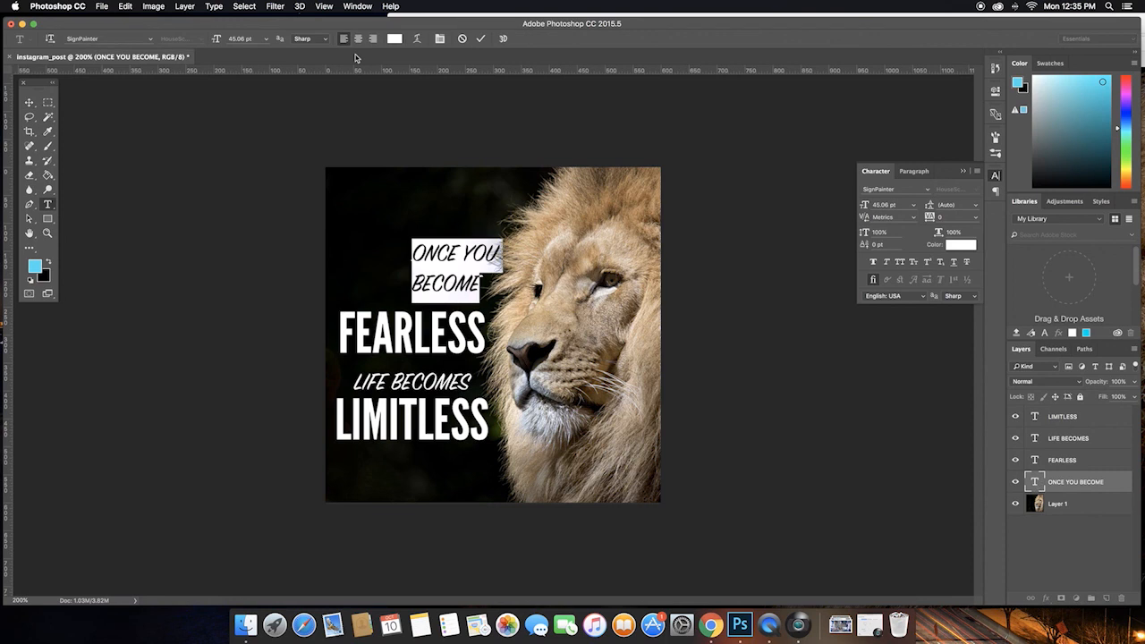
click(358, 38)
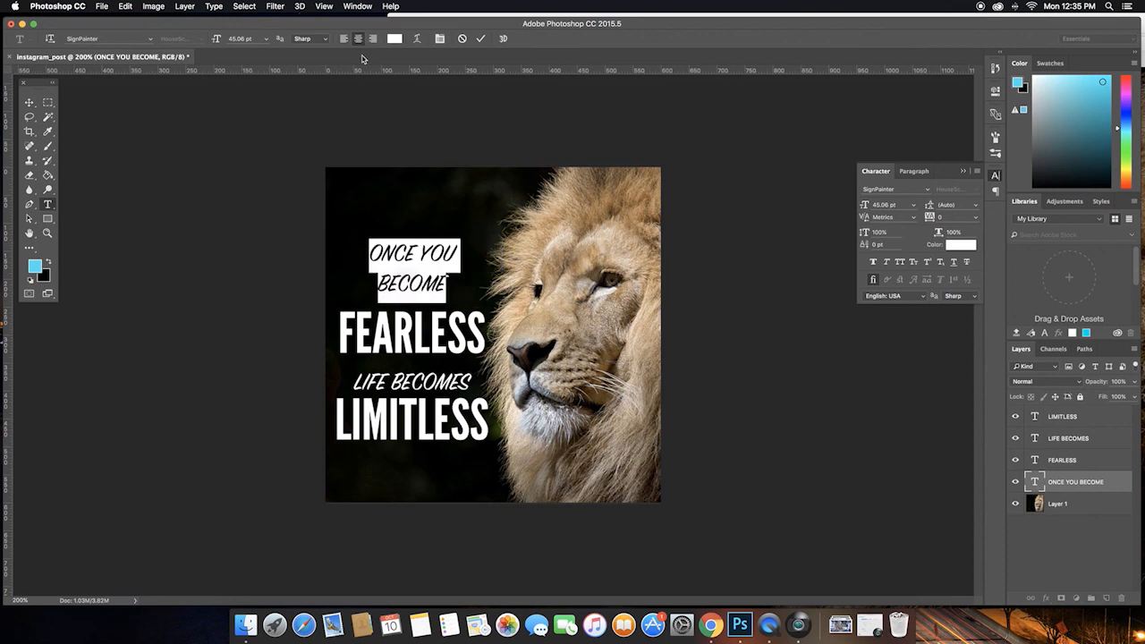
click(29, 103)
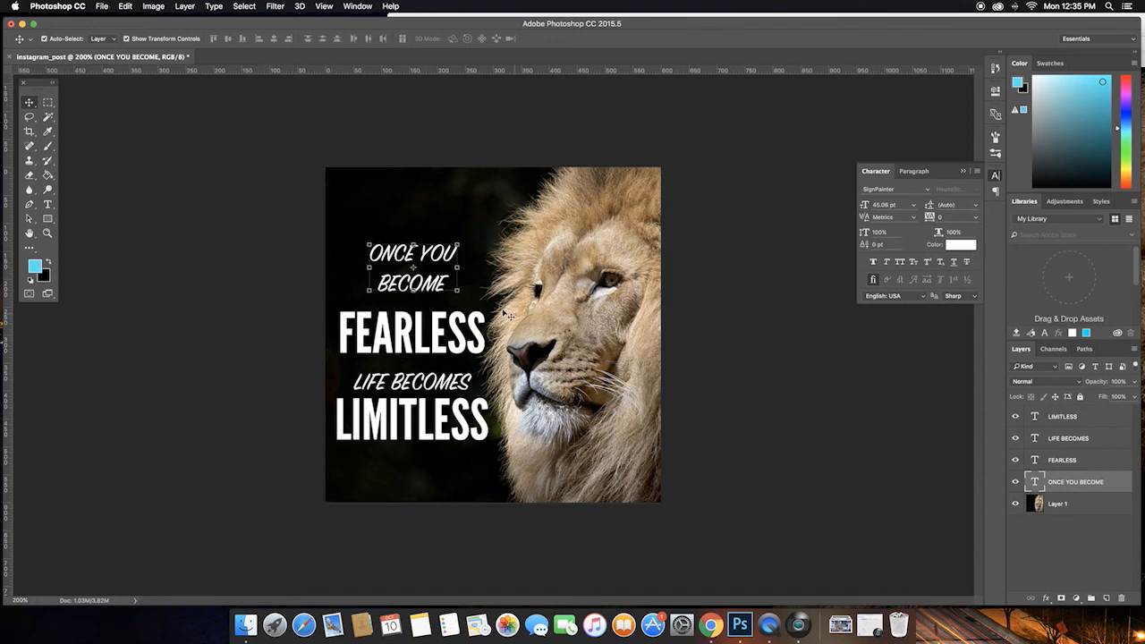
Align all four text layers to the horizontal center of the whole canvas, and clear the selection
key(super+a)
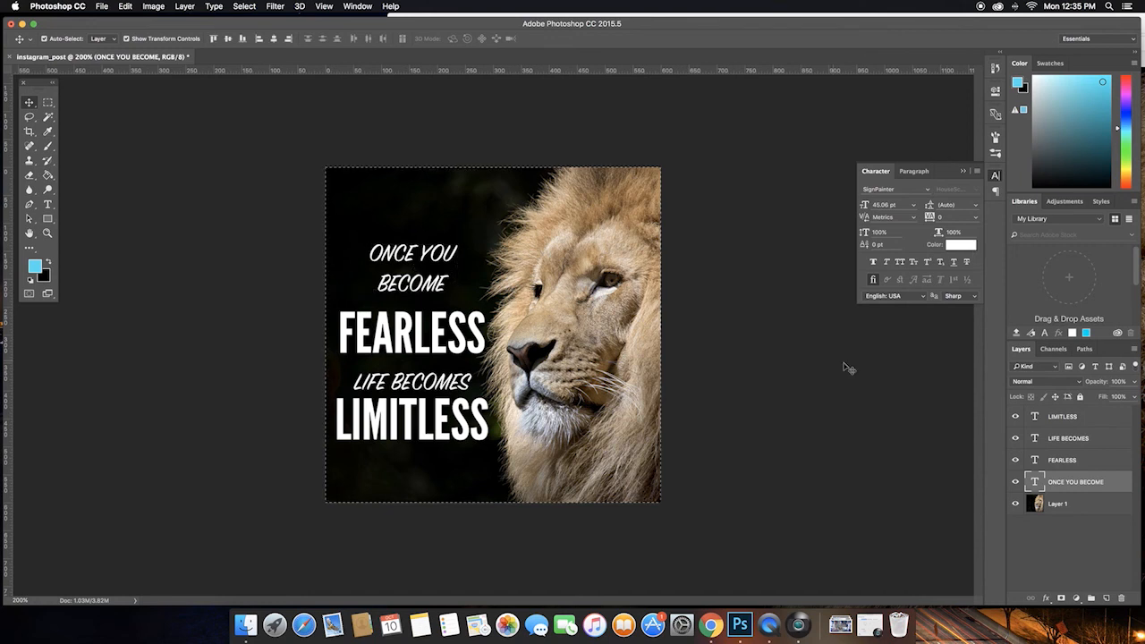
click(1077, 419)
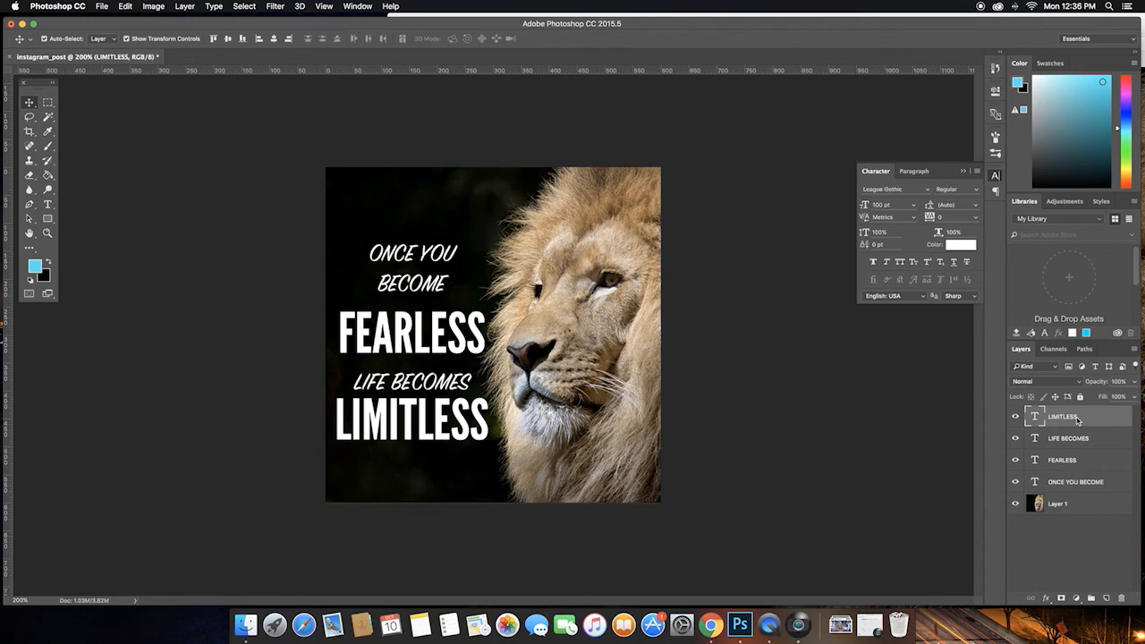
shift+click(1074, 483)
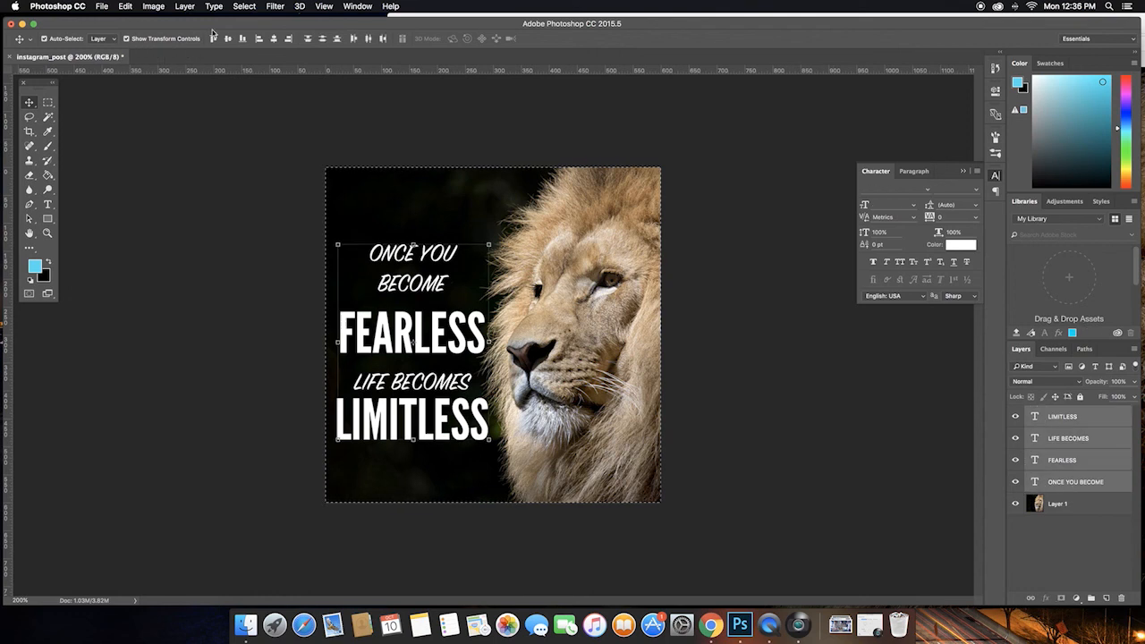
click(272, 39)
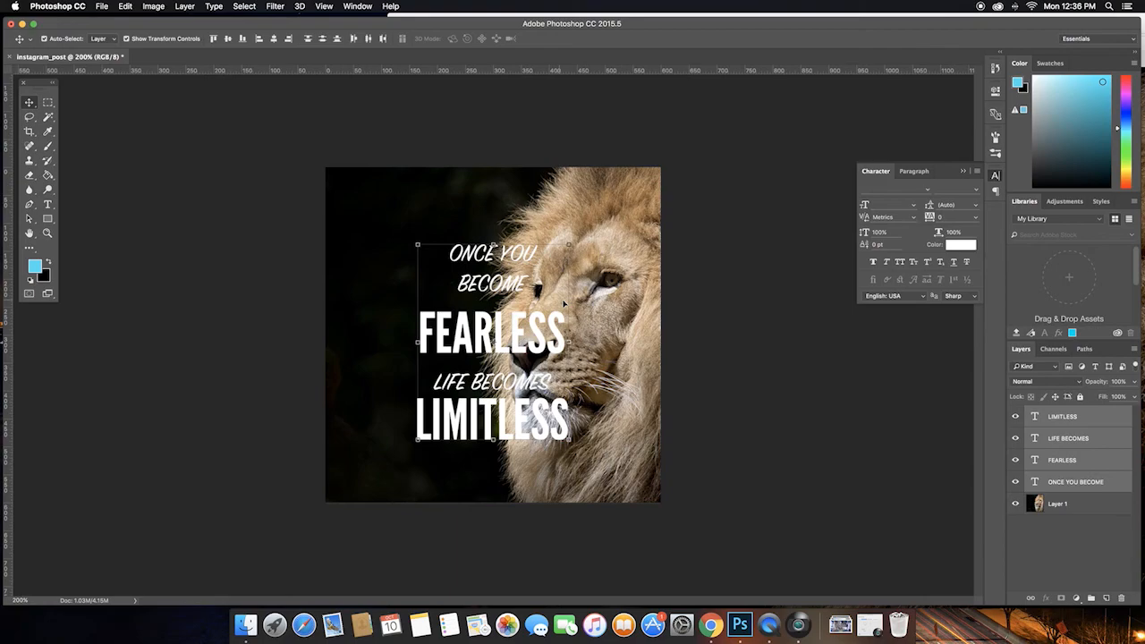
key(alt+super+a)
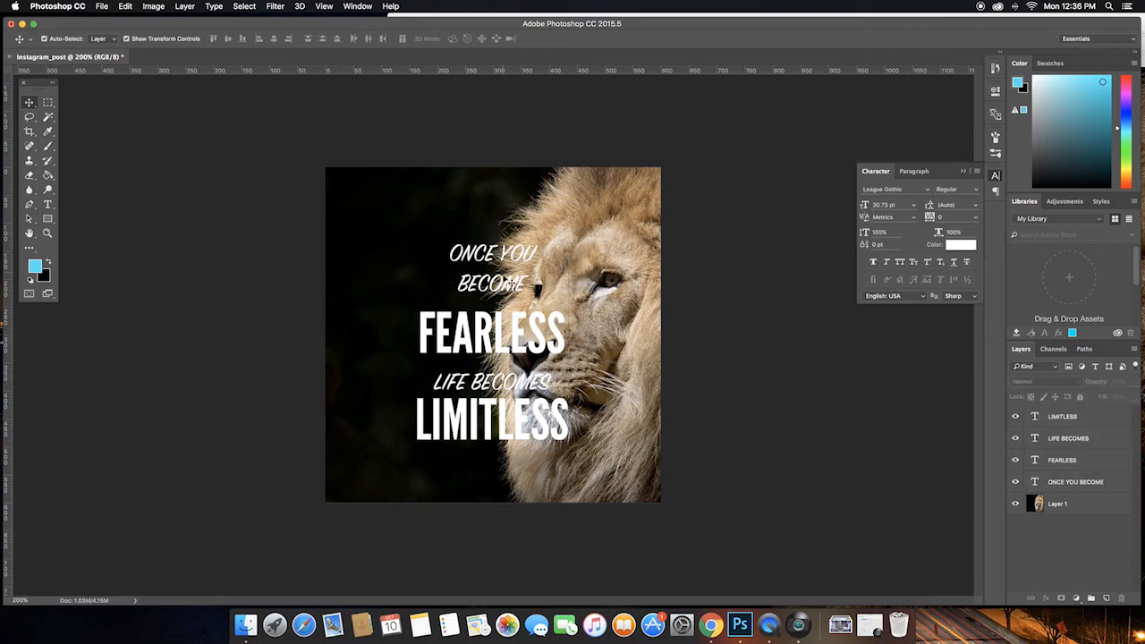
Show the grid and nudge the "ONCE YOU BECOME" text slightly up
click(536, 284)
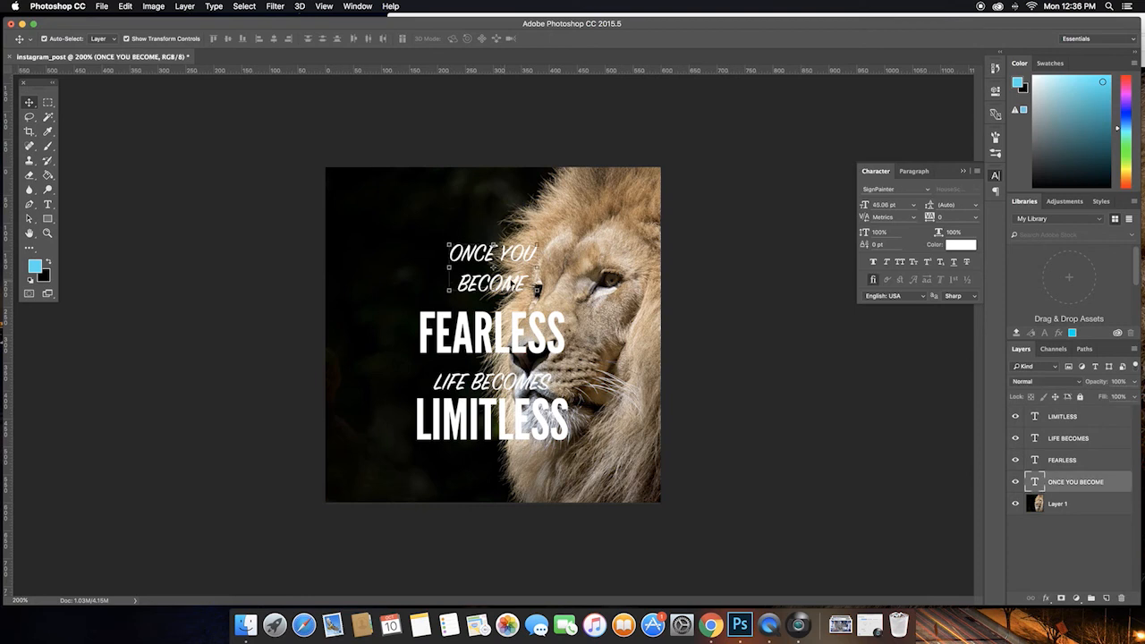
key(super+equal)
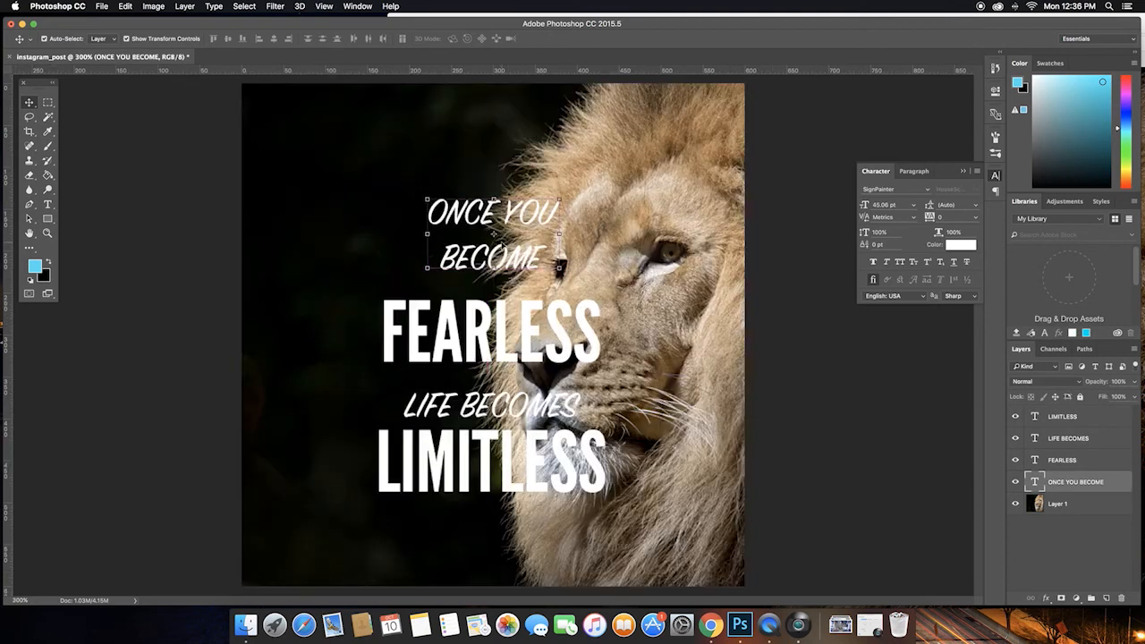
key(super+apostrophe)
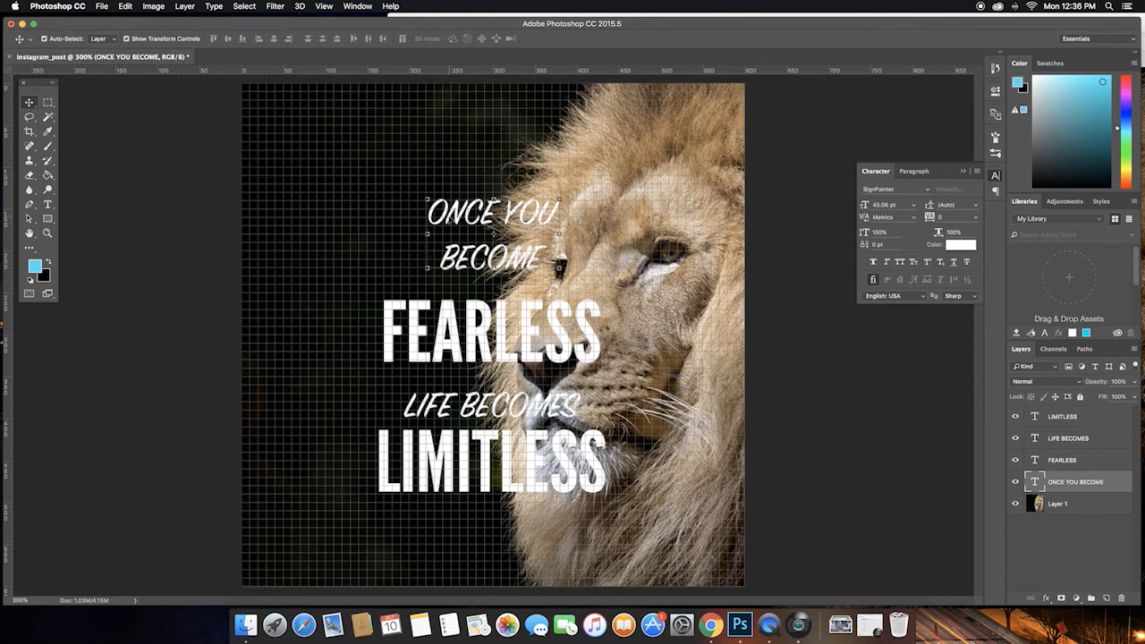
key(Up)
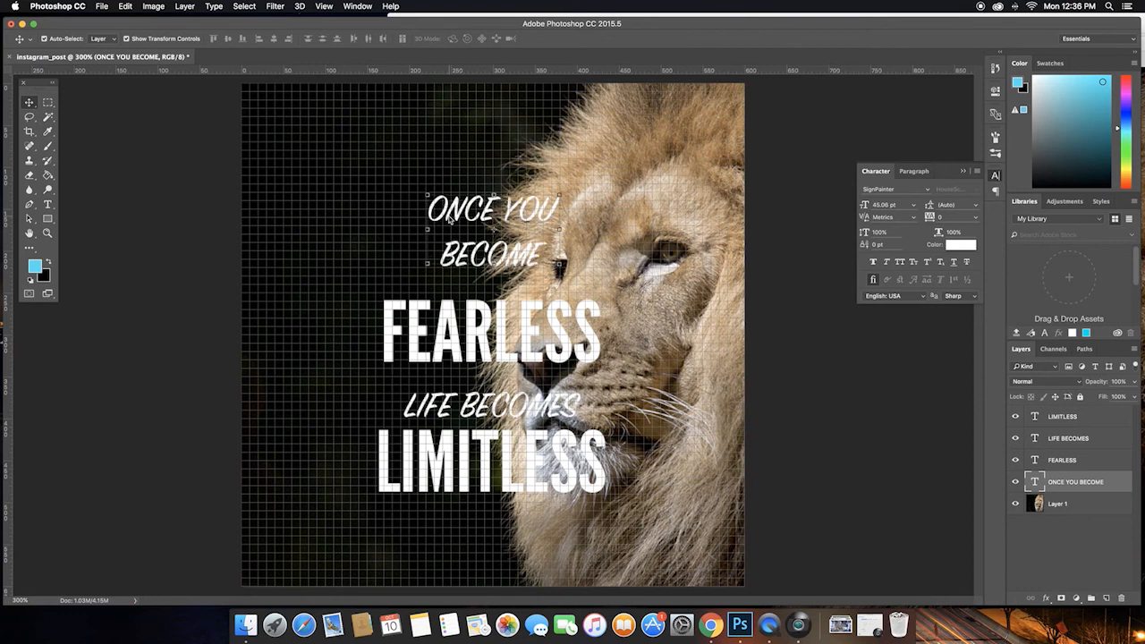
key(Down)
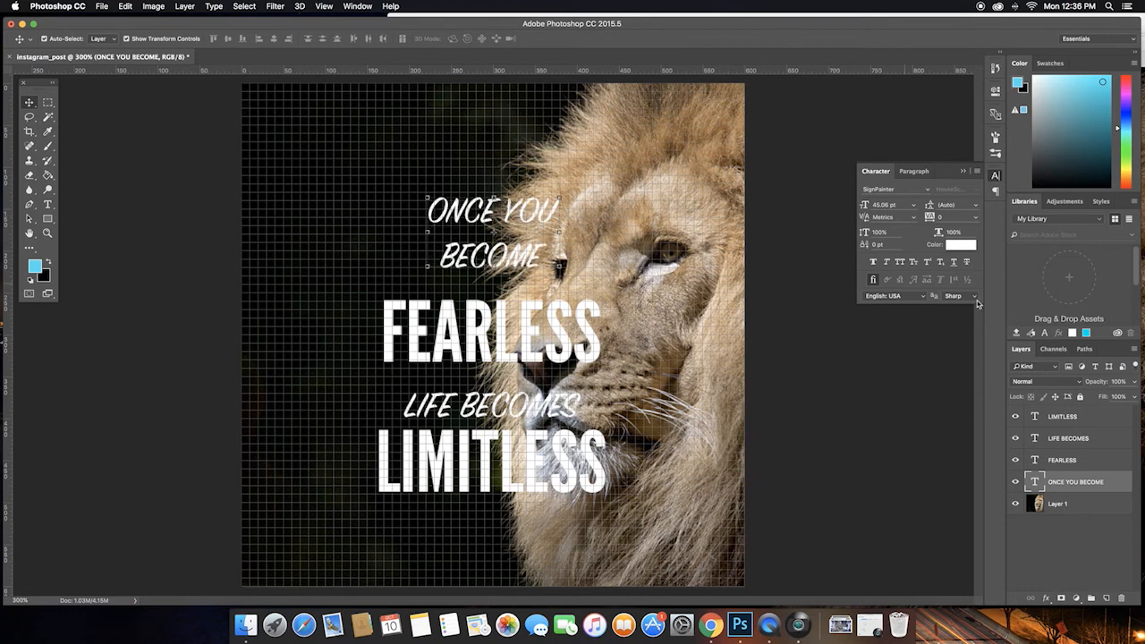
Adjust the vertical position of "FEARLESS" against the grid, leaving a clear gap below "BECOME"
click(1100, 469)
click(1096, 462)
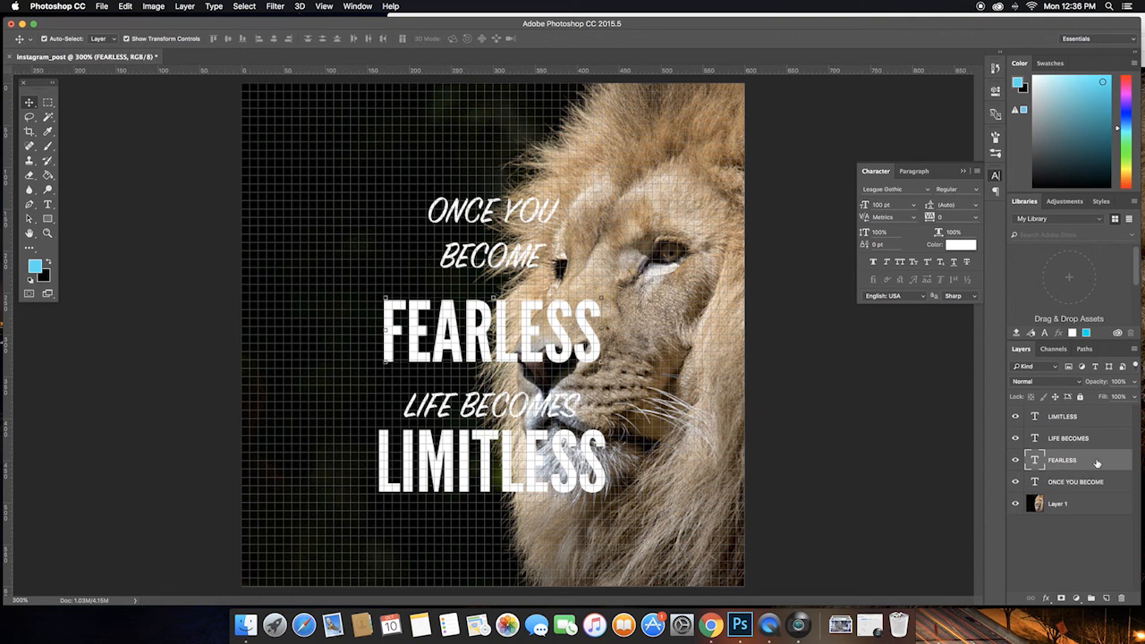
key(shift+Up)
key(shift+Up)
key(shift+Up)
key(shift+Up)
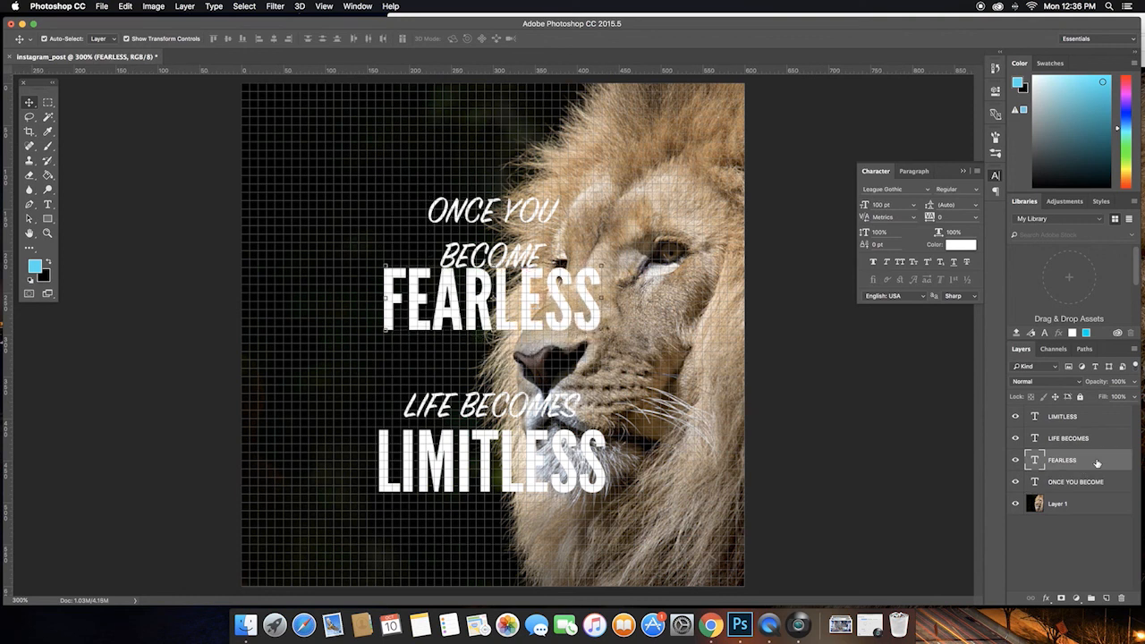
key(shift+Down)
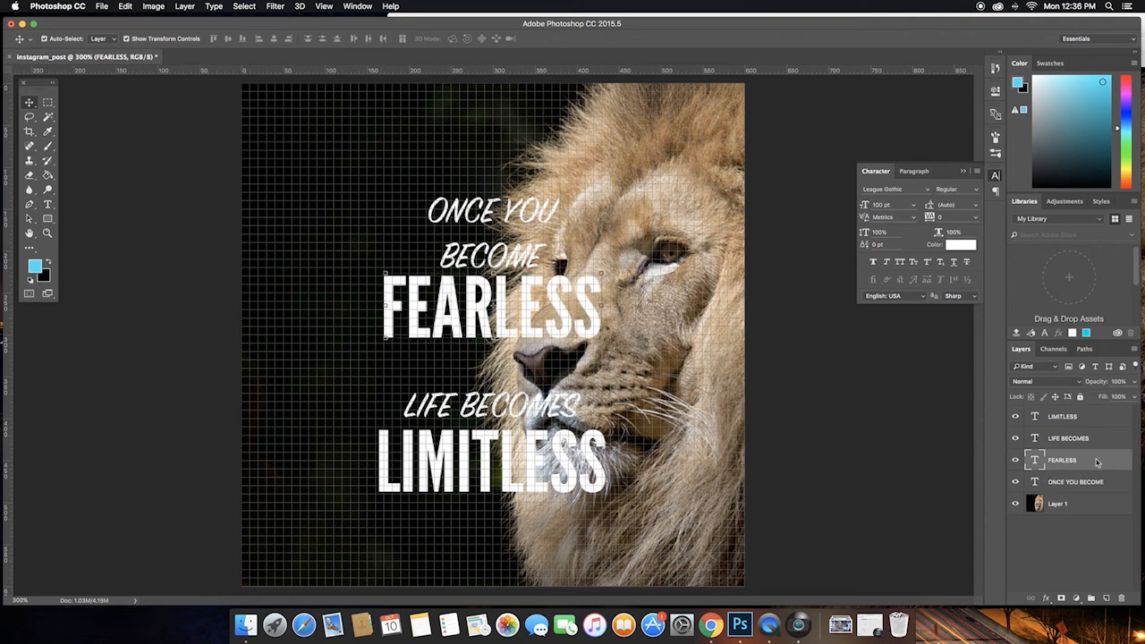
key(shift+Down)
key(shift+Down)
key(shift+Down)
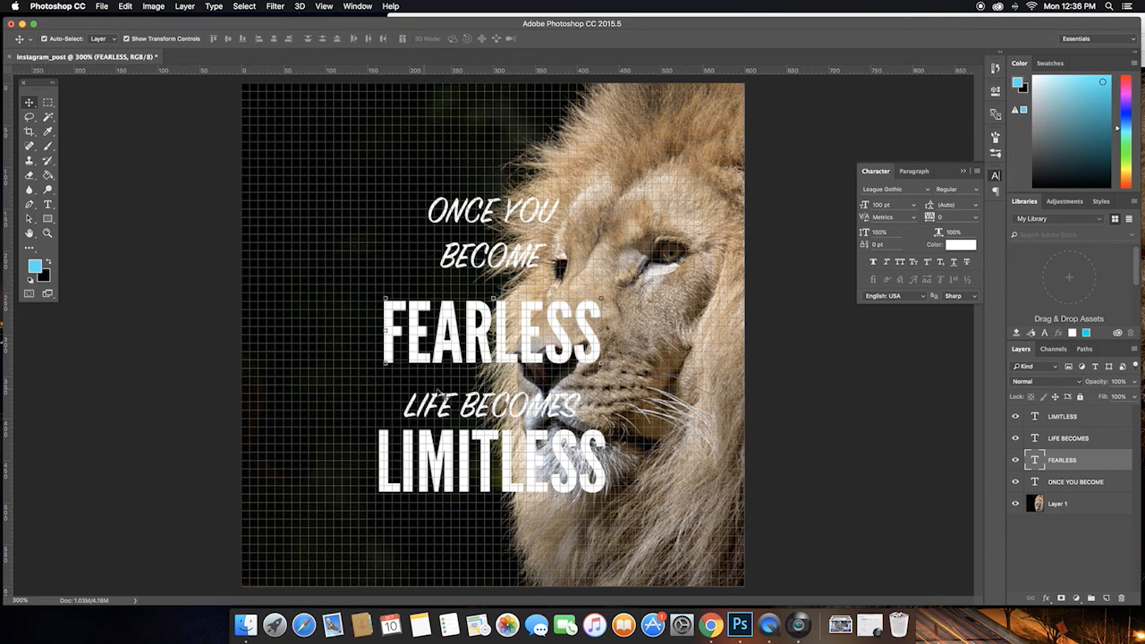
Adjust the vertical position of "LIFE BECOMES" against the grid, leaving a clear gap below "FEARLESS"
click(404, 394)
key(shift+Up)
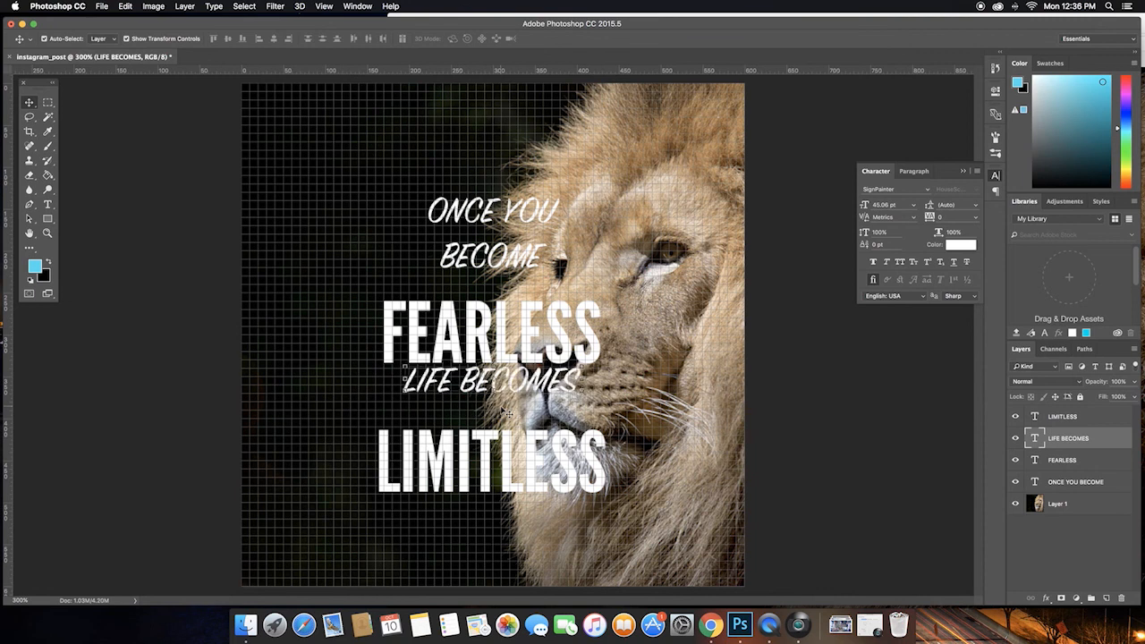
key(Up)
key(Up)
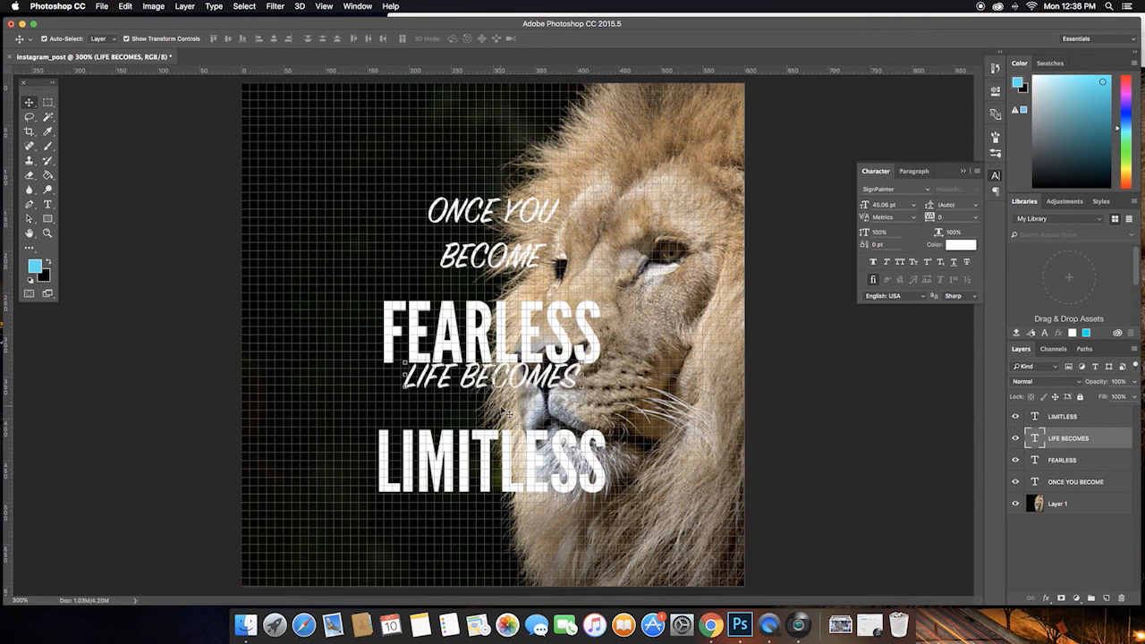
key(Up)
key(shift+Down)
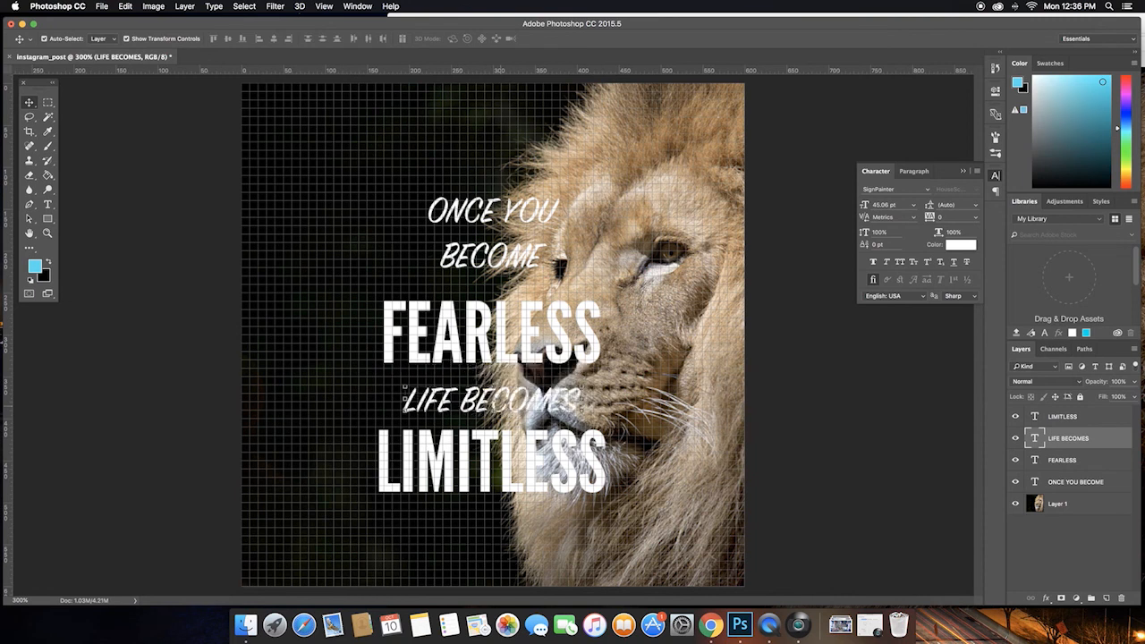
key(Down)
key(Down)
key(Down)
Move the "LIMITLESS" text down to leave a matching gap below "LIFE BECOMES"
click(463, 452)
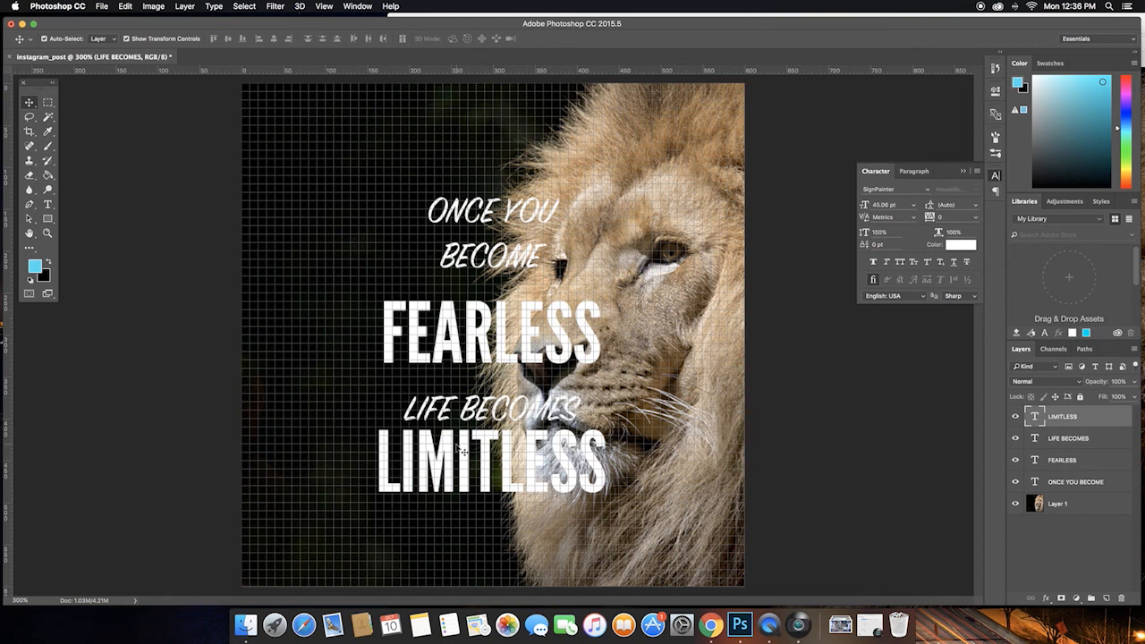
mouse_move(510, 453)
mouse_down()
mouse_move(510, 435)
mouse_move(511, 471)
mouse_up()
key(Down)
key(Down)
key(Down)
key(Down)
key(Down)
key(Down)
key(Down)
Hide the grid and deselect all layers to check the spacing of the quote
key(super+1)
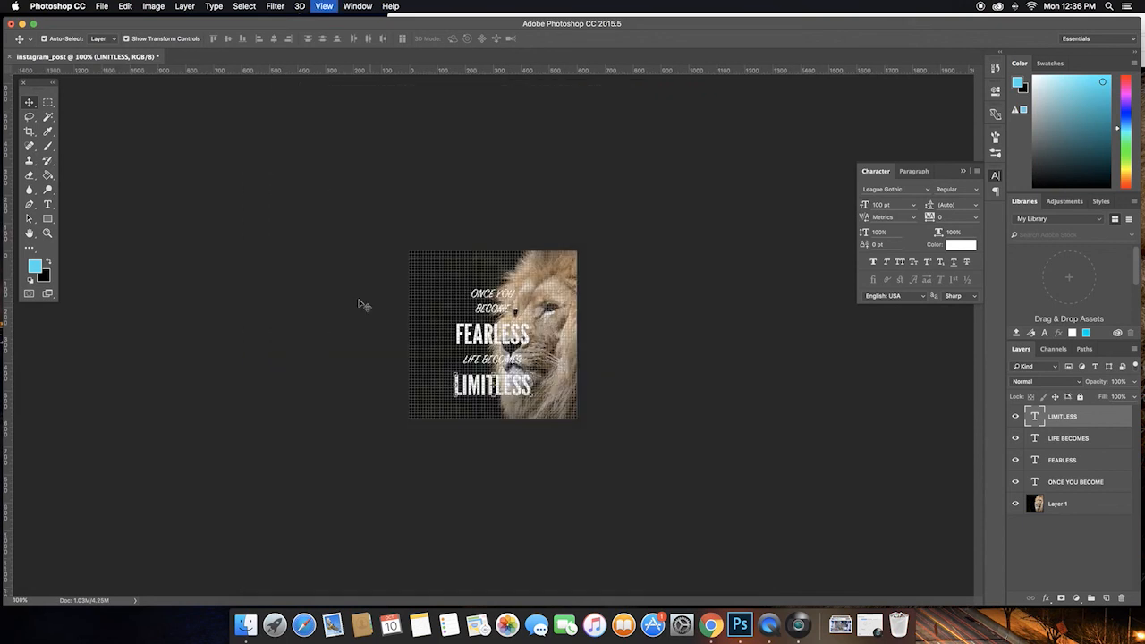
key(super+apostrophe)
click(353, 297)
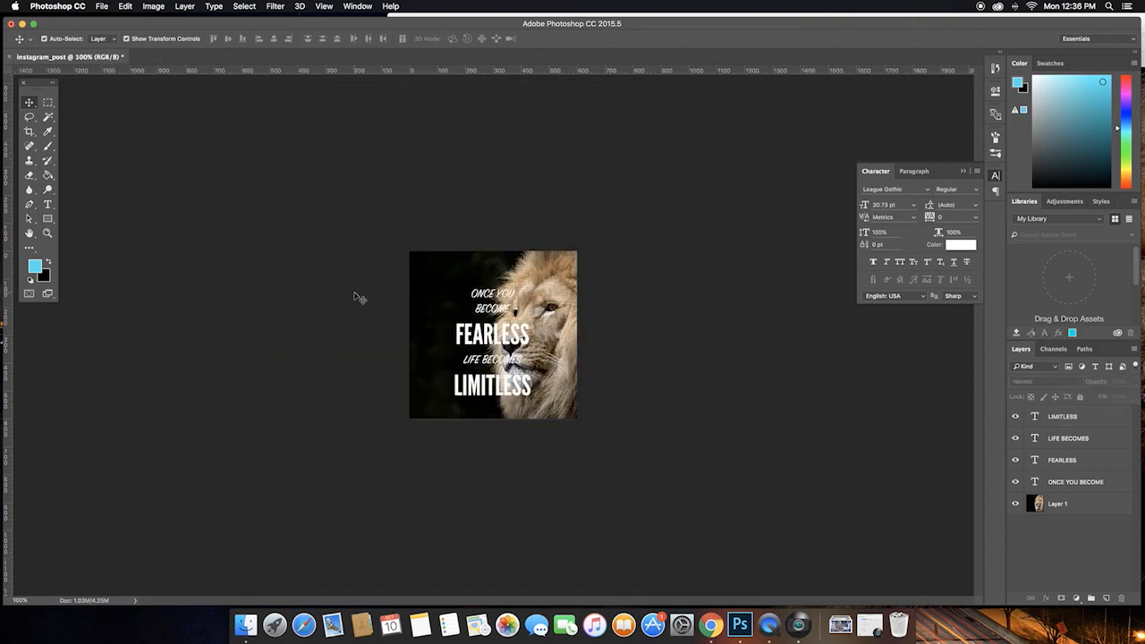
key(super+plus)
key(super+plus)
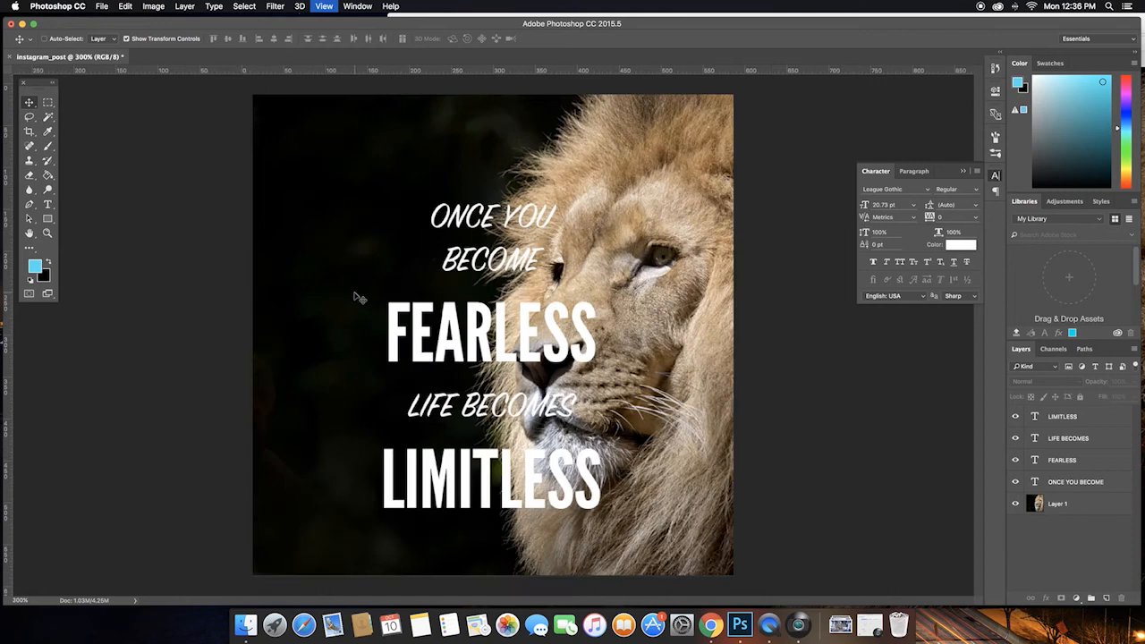
key(super+minus)
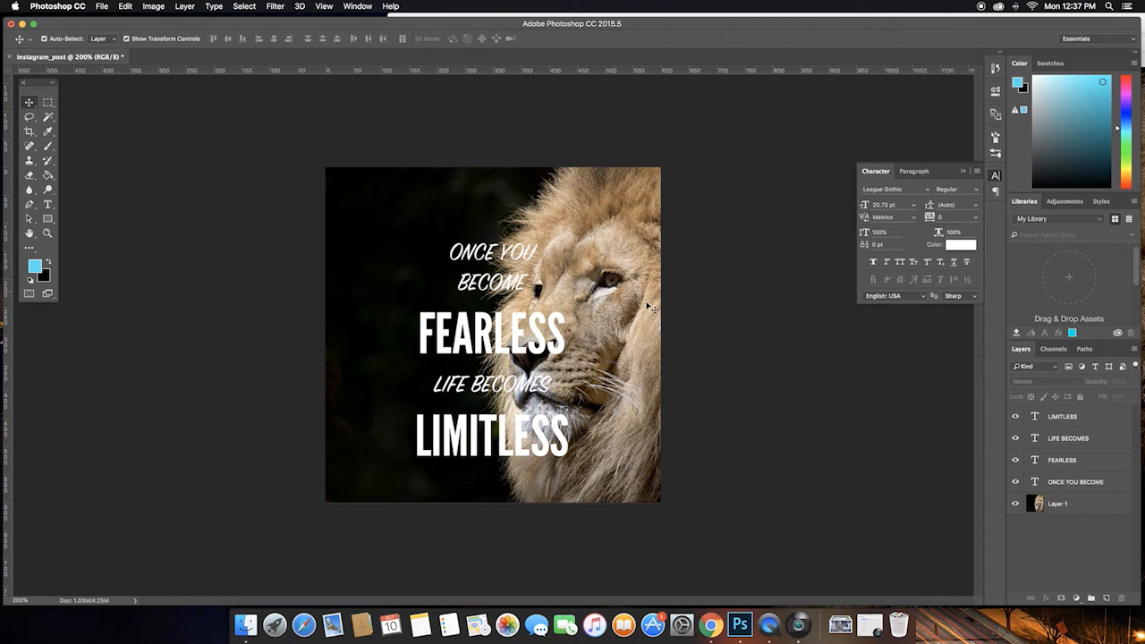
Group the four quote text layers and center the group vertically on the canvas
click(1077, 482)
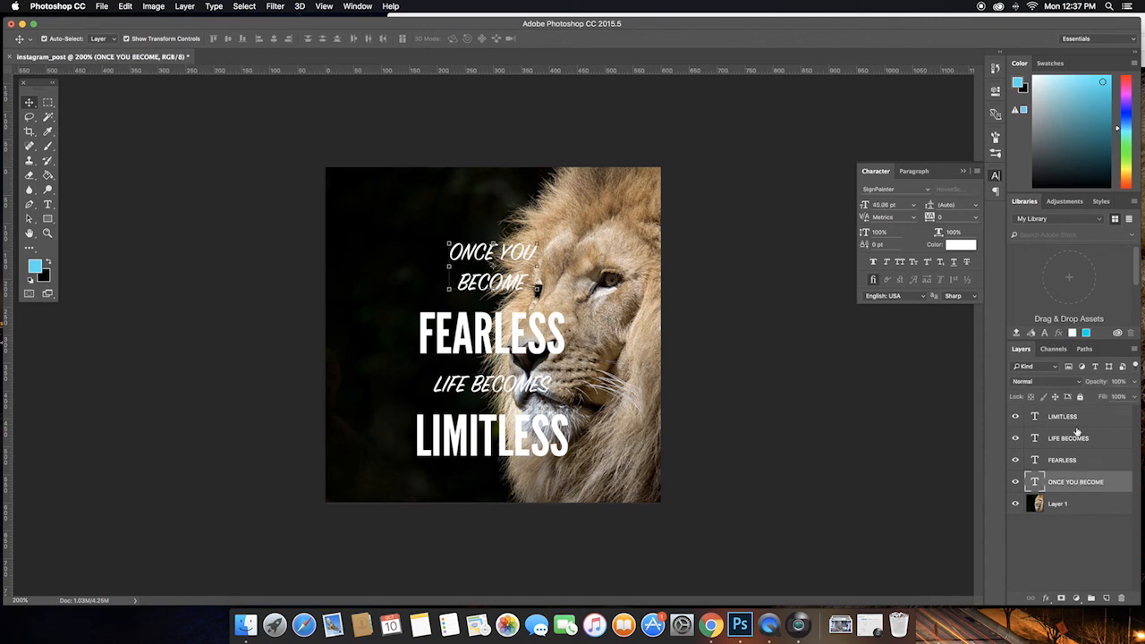
shift+click(1075, 418)
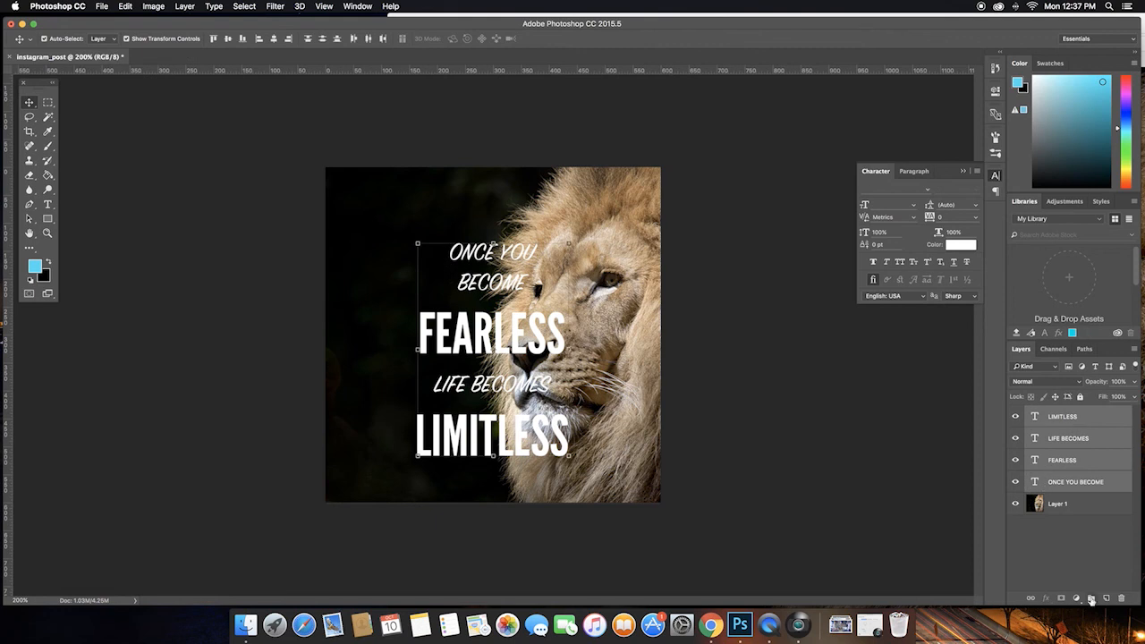
click(1090, 598)
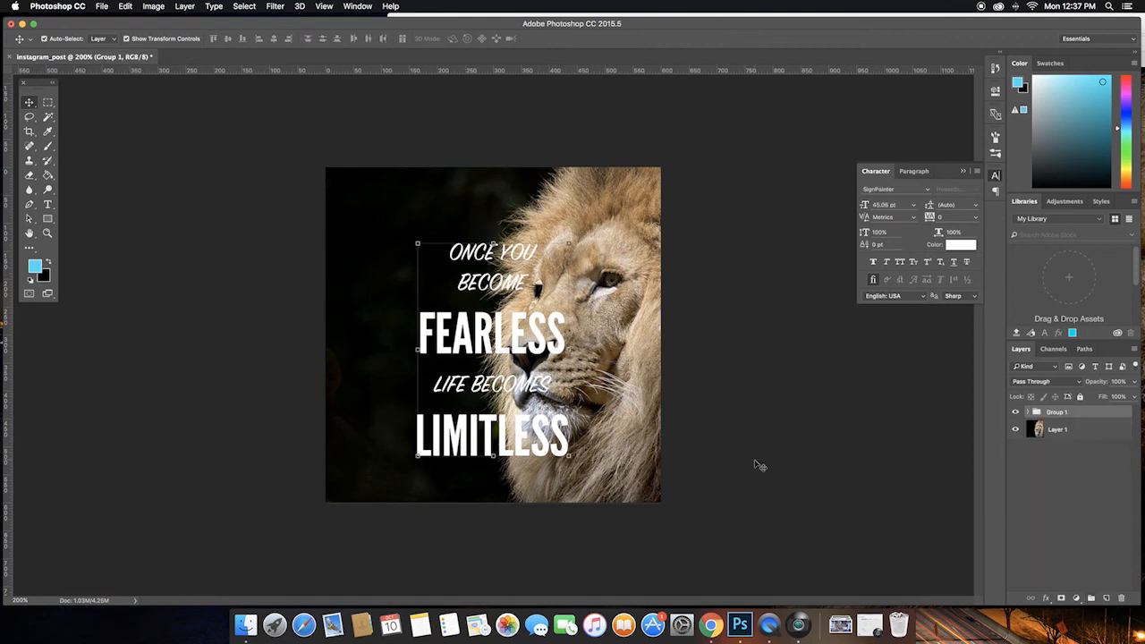
key(super+a)
click(228, 40)
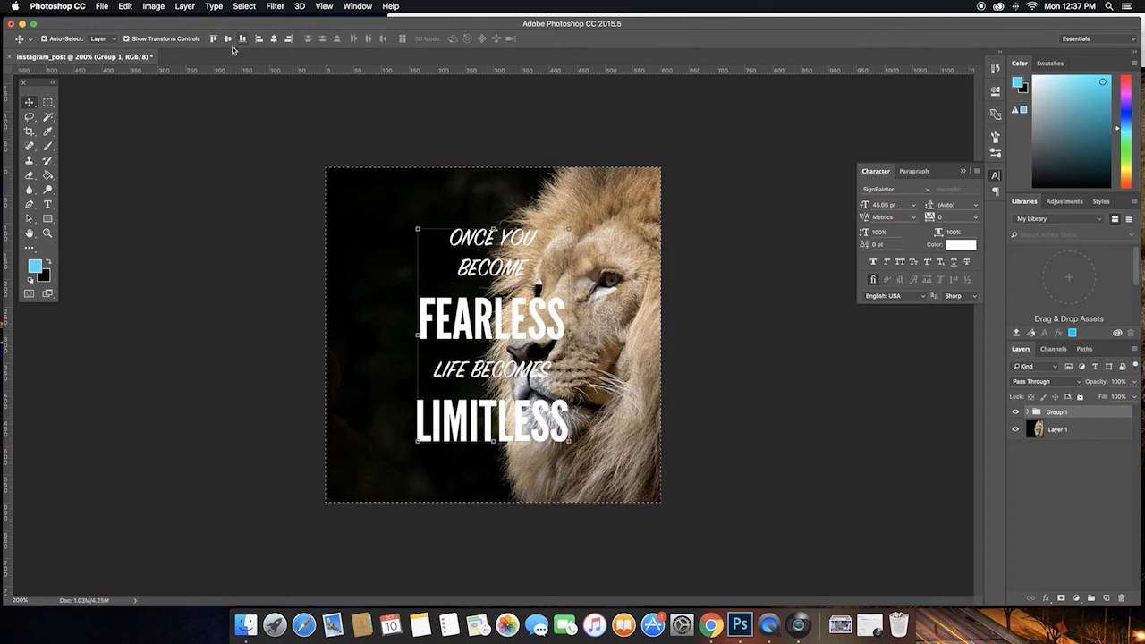
click(185, 180)
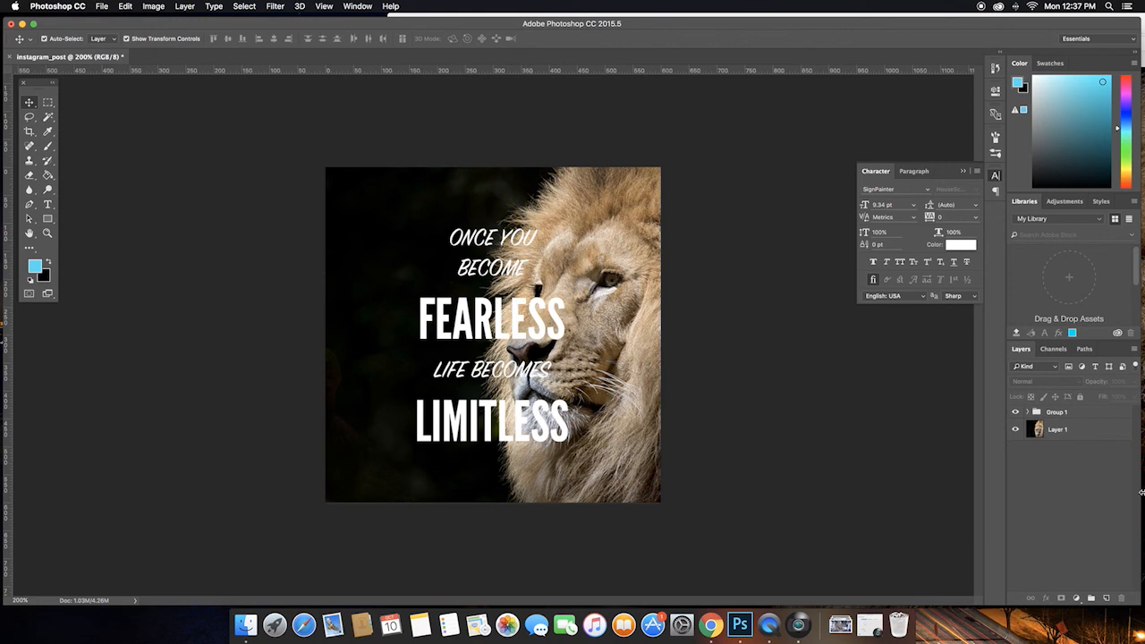
Add a new layer above the text group and fill it with solid black
click(1084, 416)
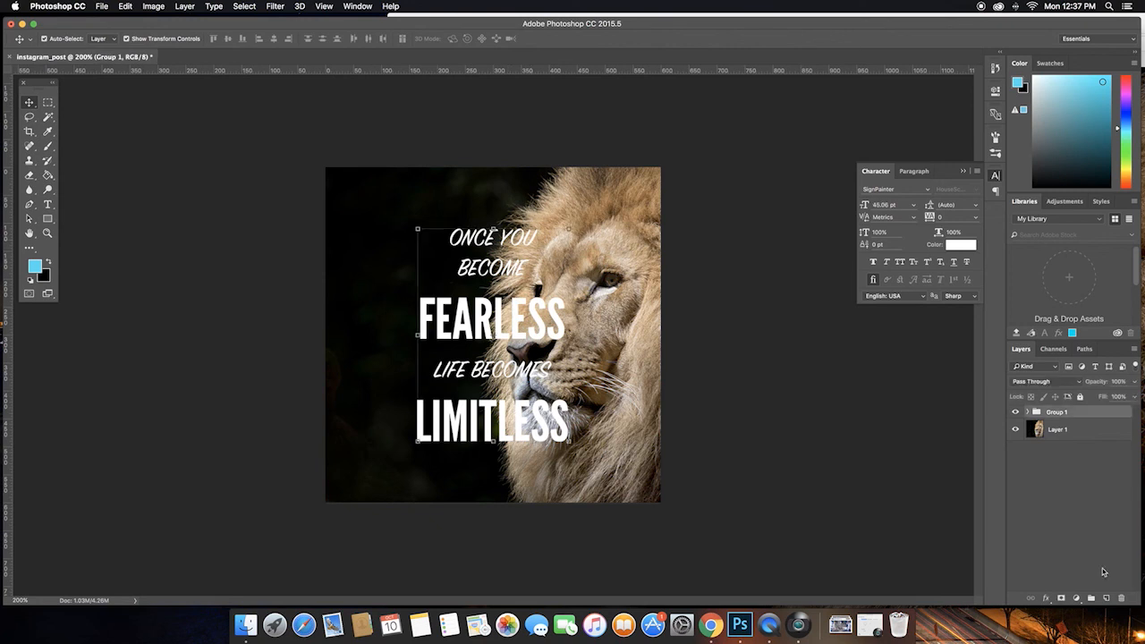
click(1106, 598)
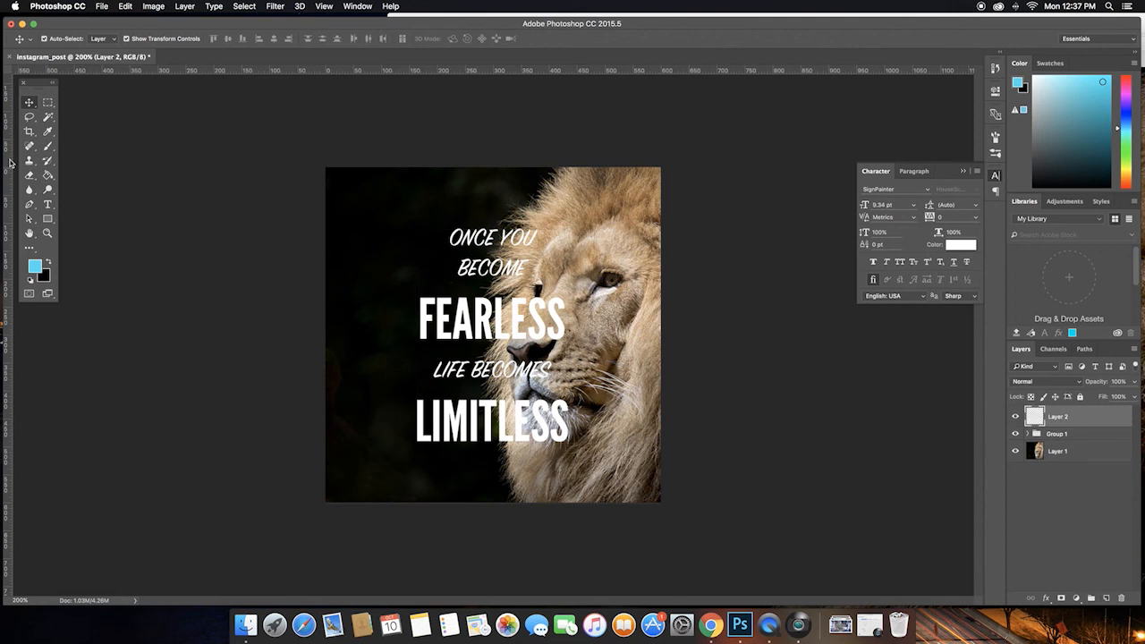
click(51, 176)
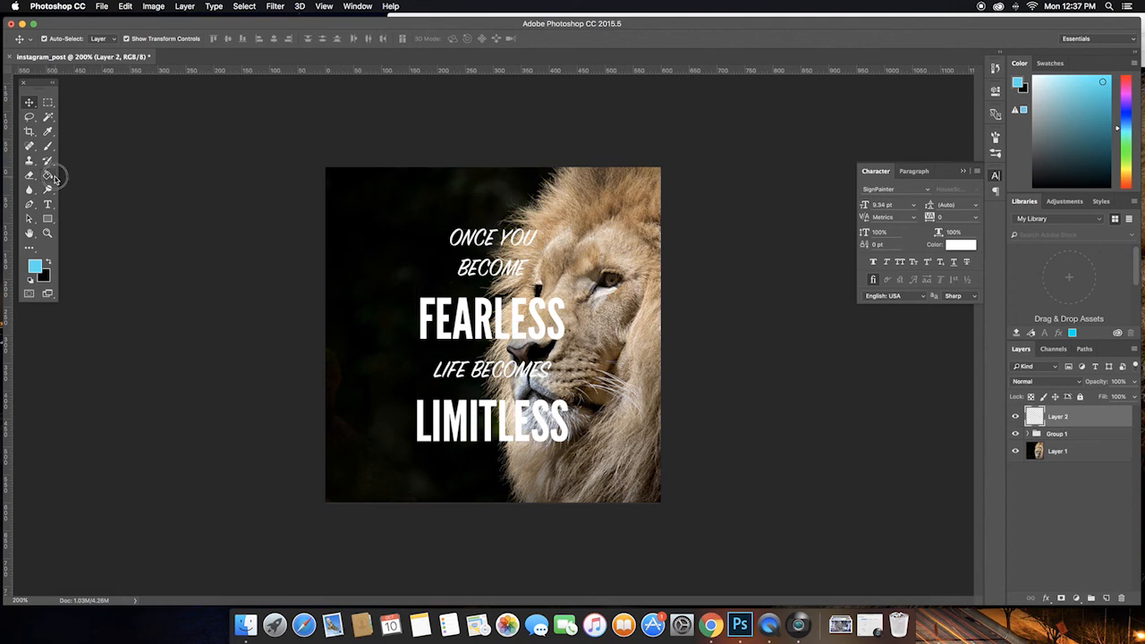
click(50, 263)
click(408, 240)
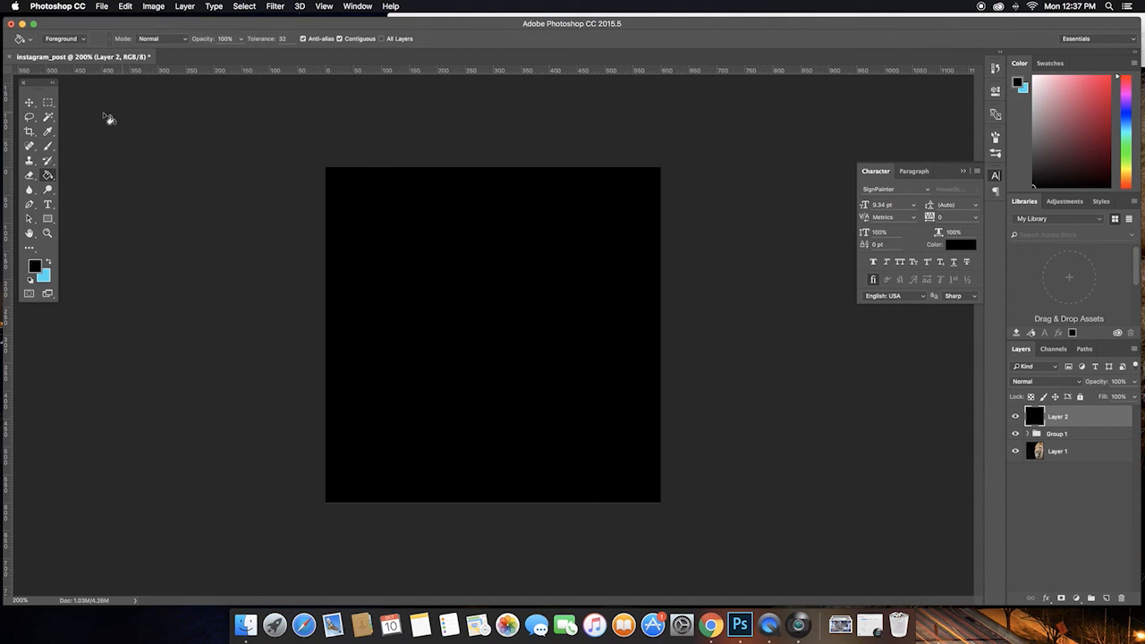
key(v)
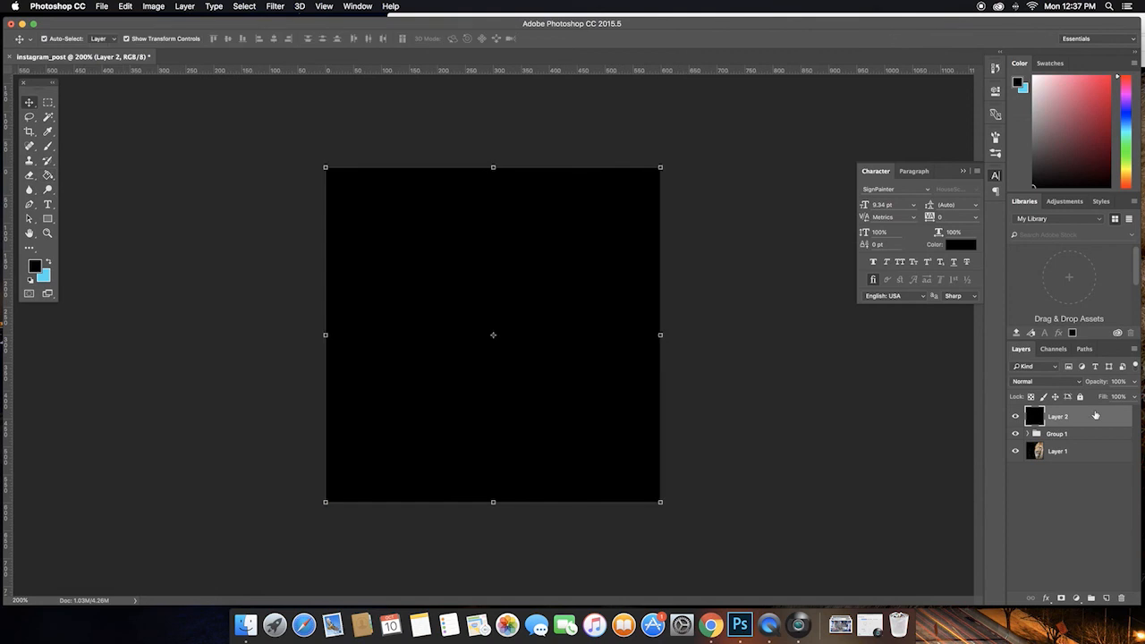
Lower the black layer's opacity to about 66% and place it between the text group and the lion photo
drag(1134, 385, 1114, 399)
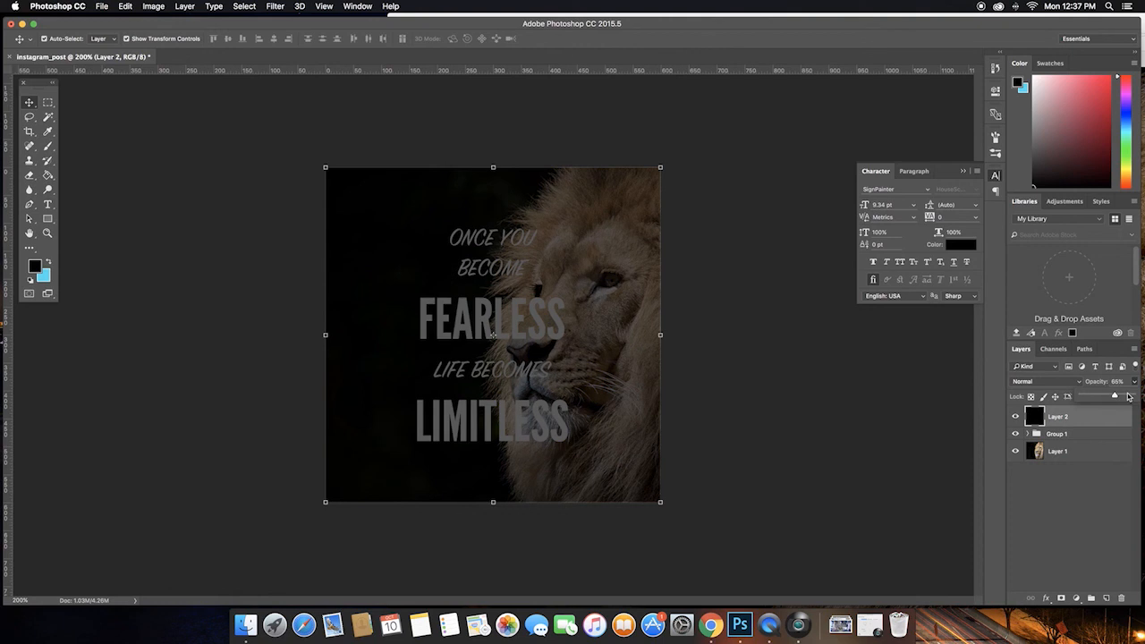
click(1099, 404)
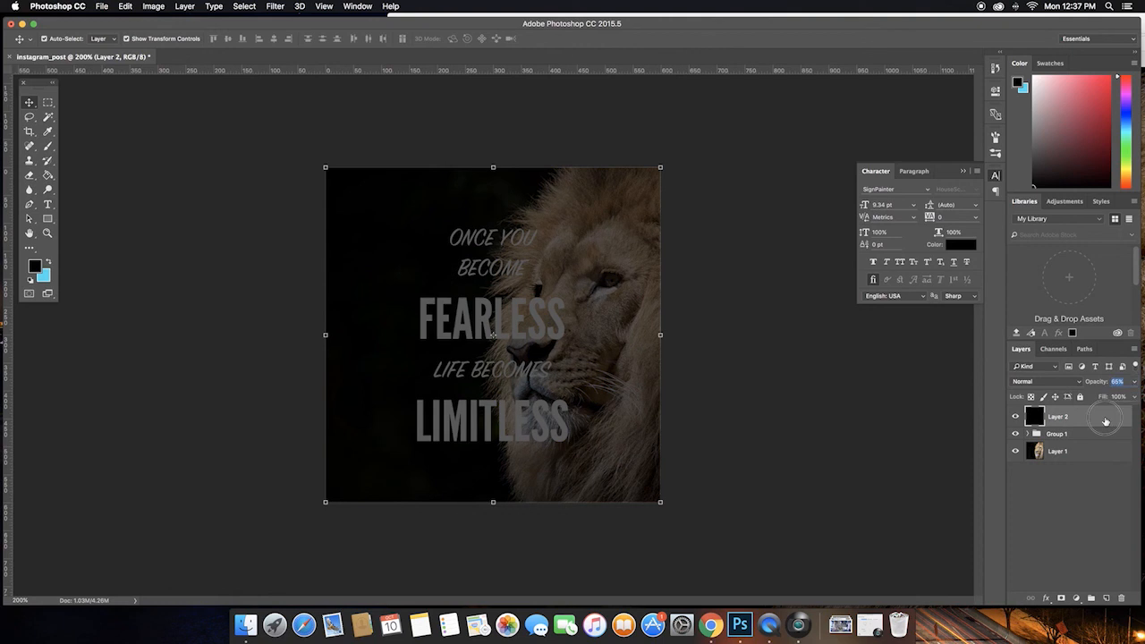
click(1098, 420)
drag(1098, 420, 1086, 442)
drag(1086, 442, 1084, 429)
click(756, 332)
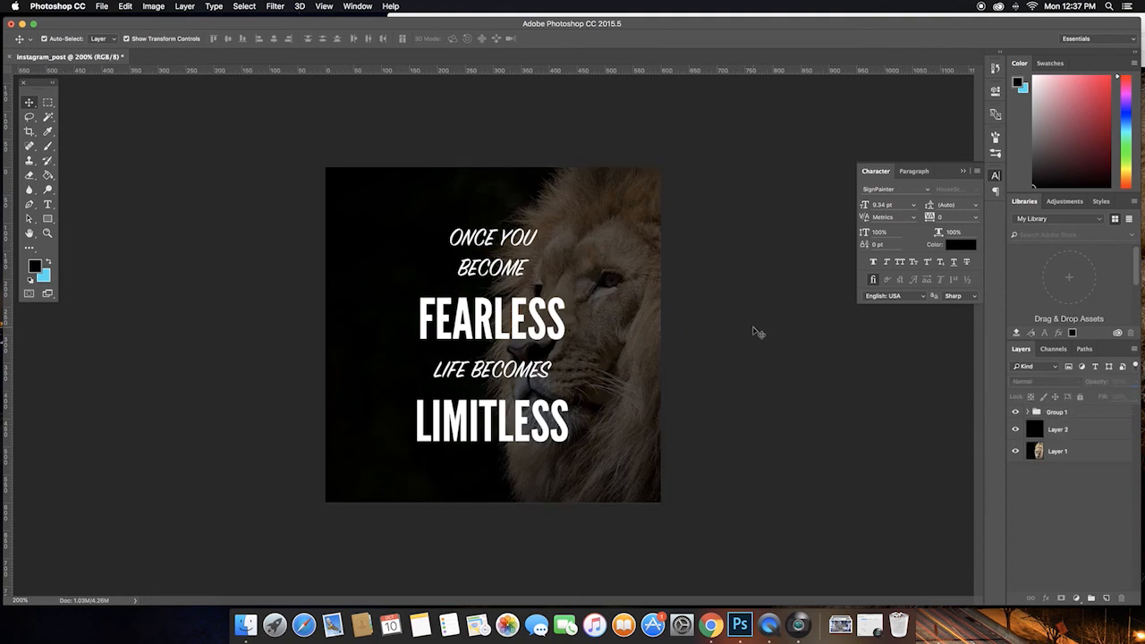
Shift the lion photo horizontally to the left by about 90 px so the face sits behind the quote
click(1057, 450)
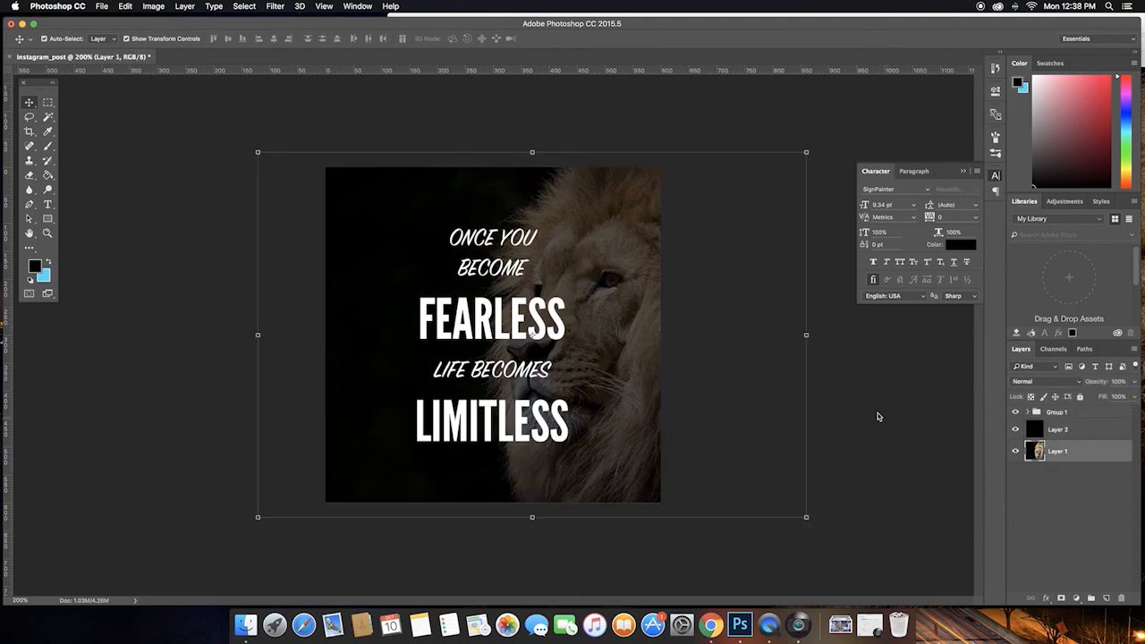
key(shift+Left)
key(shift+Left)
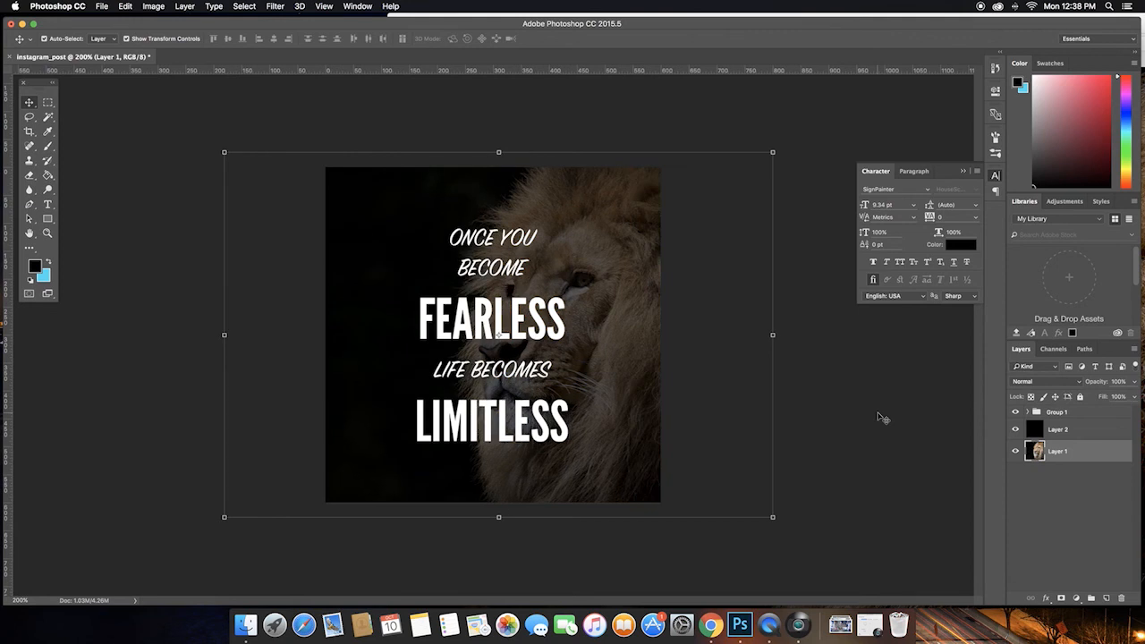
key(shift+Left)
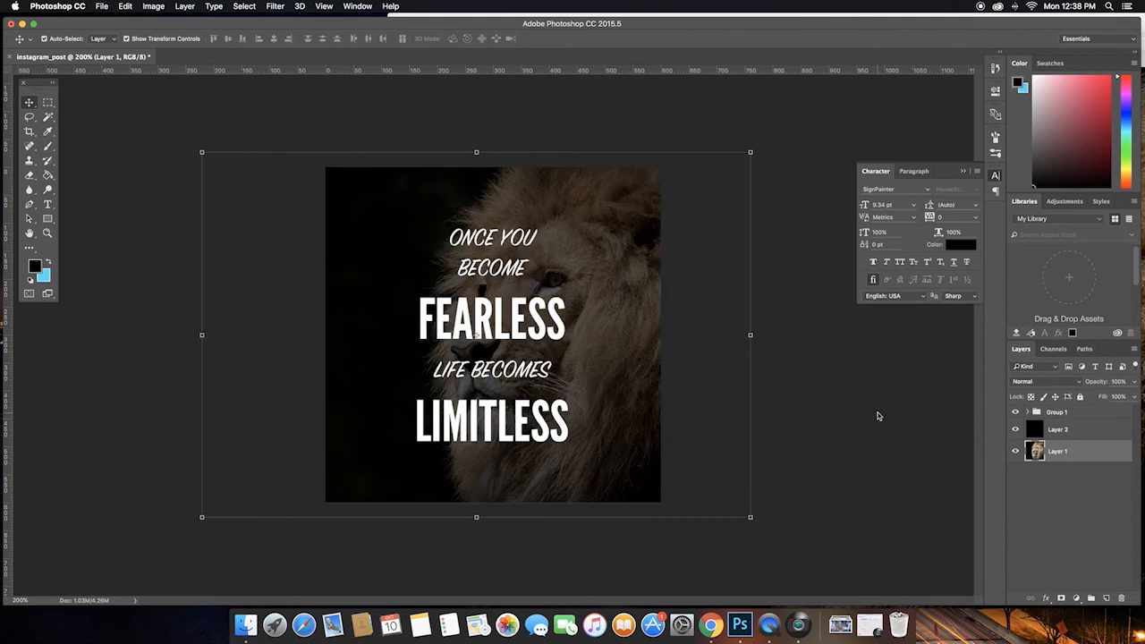
key(Right)
key(Right)
key(Right)
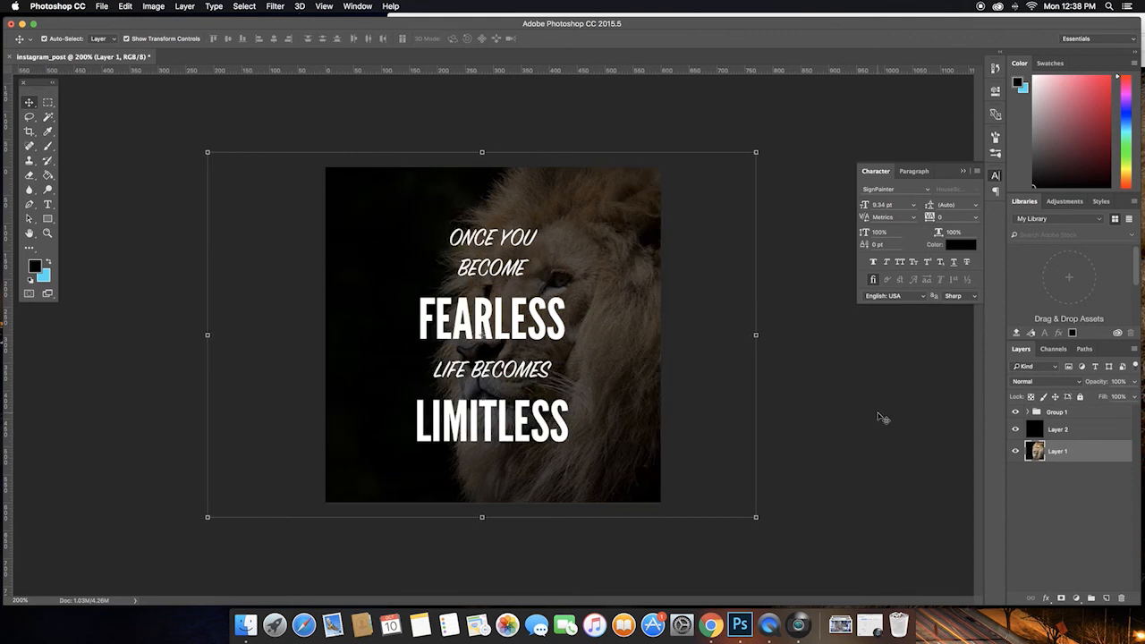
Reduce the black overlay layer's opacity to 54% and deselect all layers
click(1089, 431)
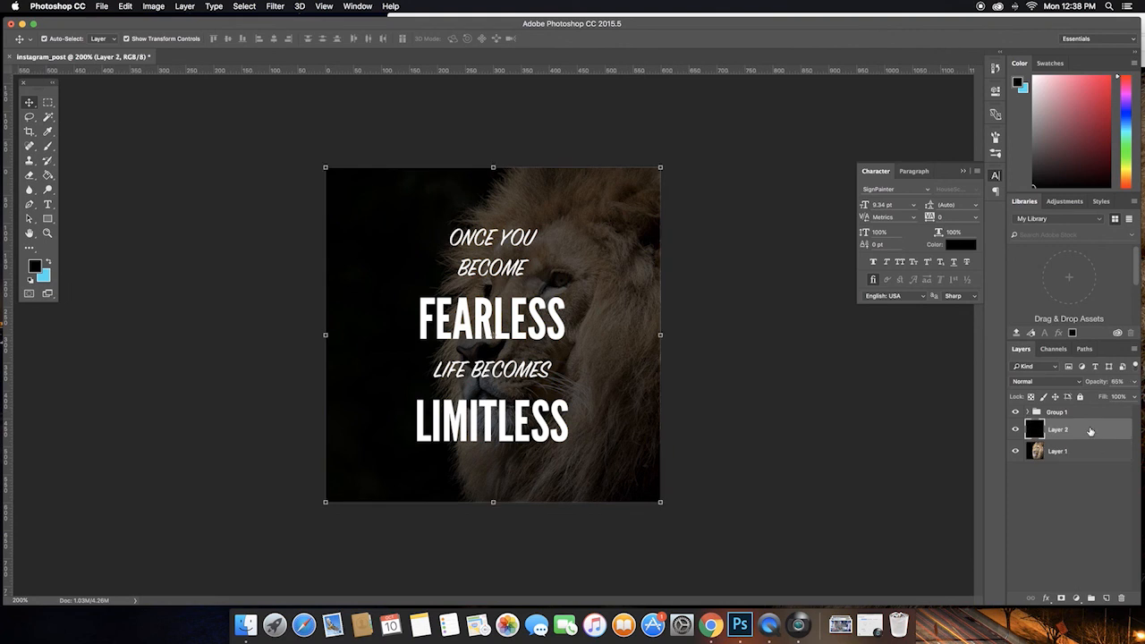
click(1136, 381)
drag(1114, 395, 1109, 398)
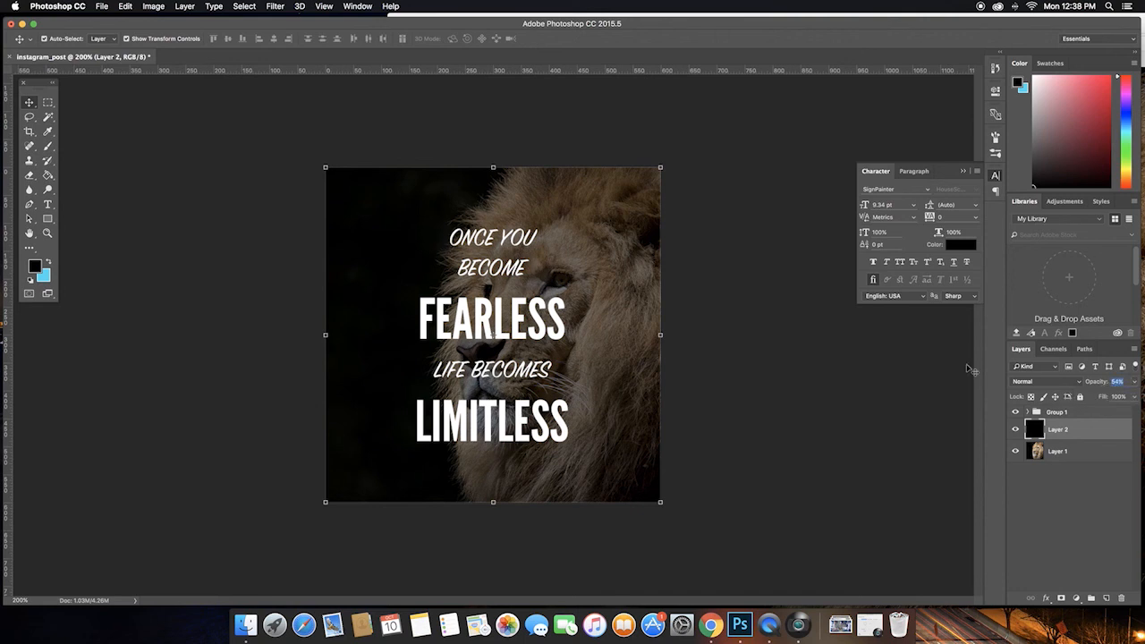
click(968, 368)
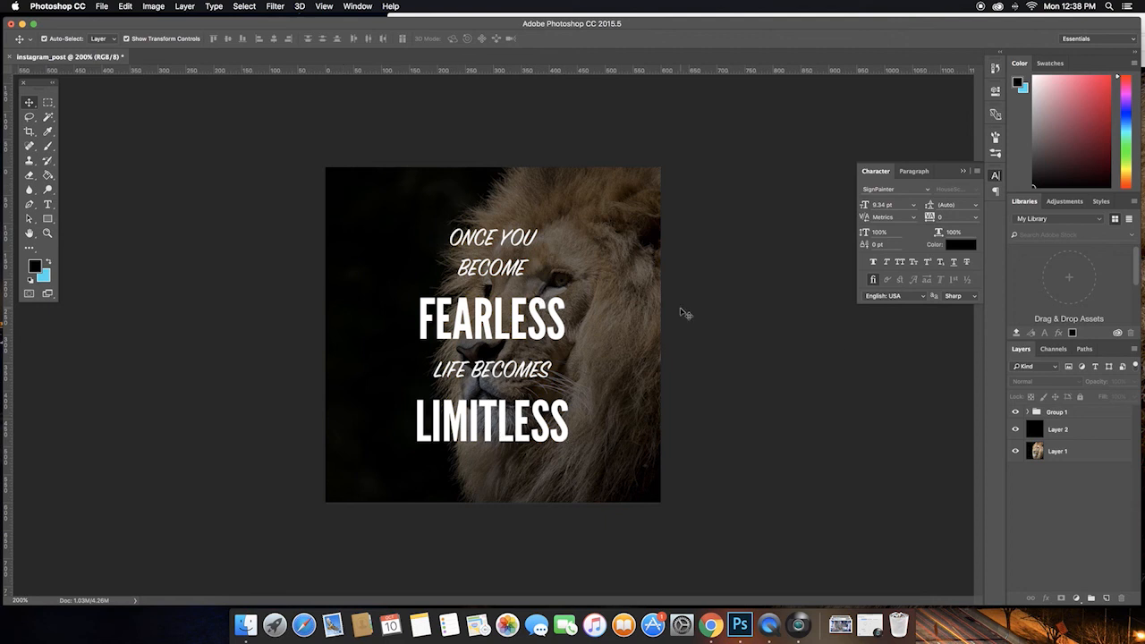
Show the grid and draw a 560 x 560 px rectangle with a 20 px margin from every canvas edge
key(super+apostrophe)
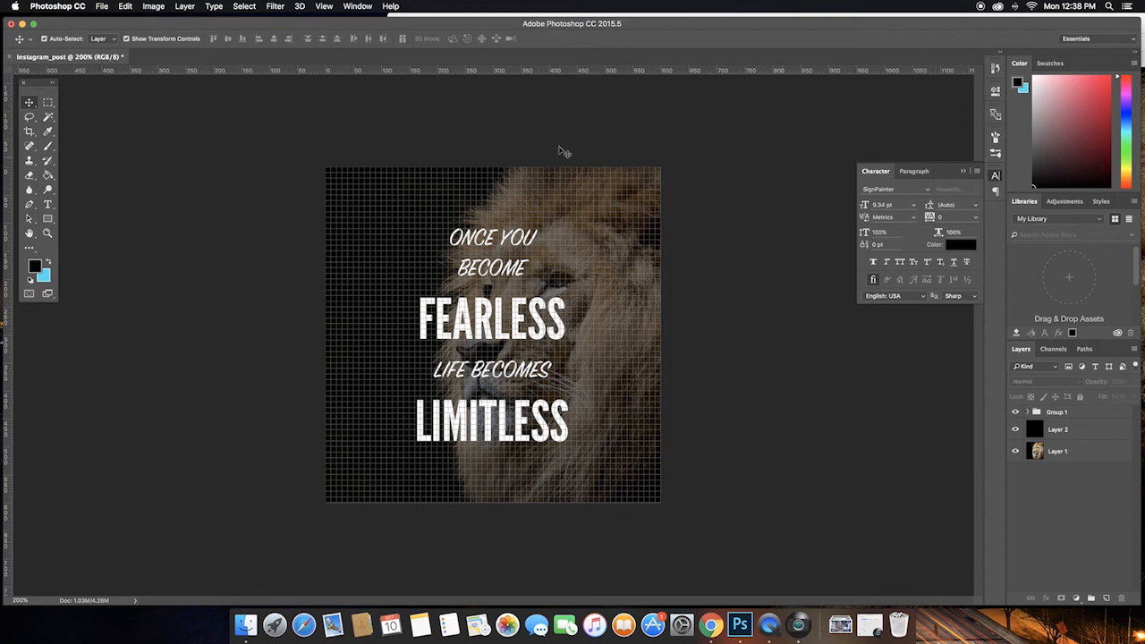
click(49, 220)
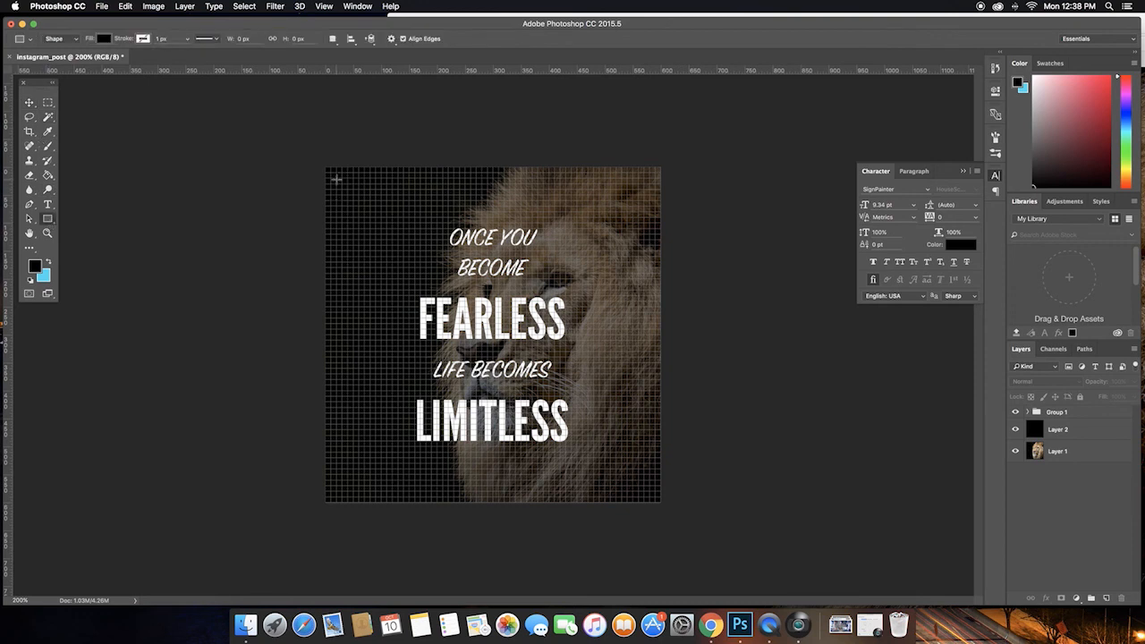
mouse_move(337, 179)
mouse_down()
mouse_move(455, 272)
mouse_move(623, 486)
mouse_move(649, 491)
mouse_up()
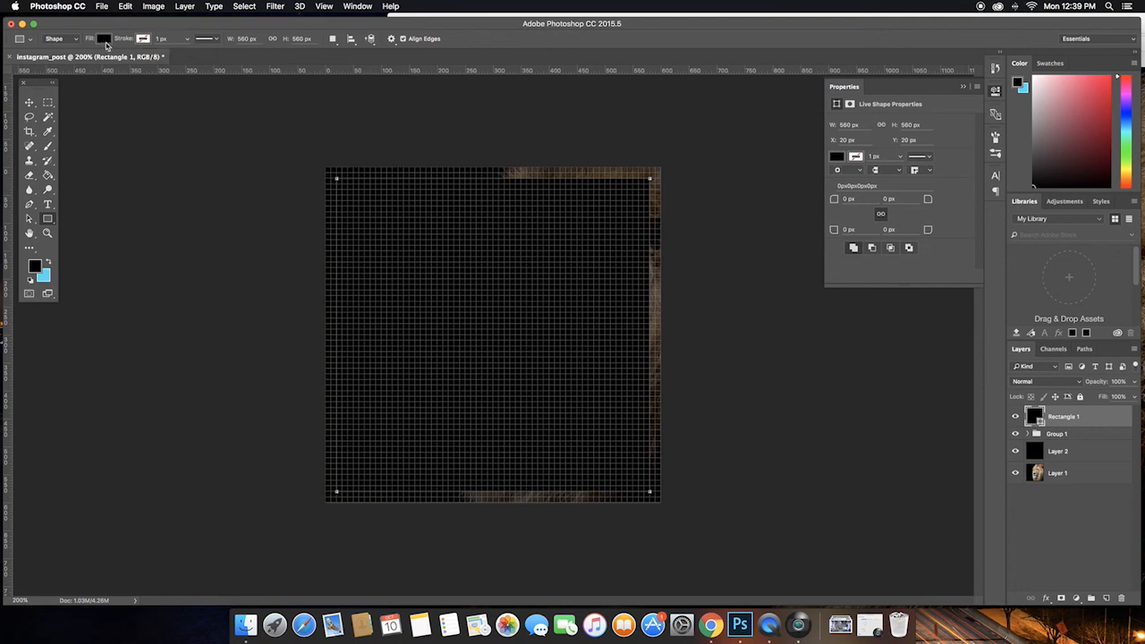
key(v)
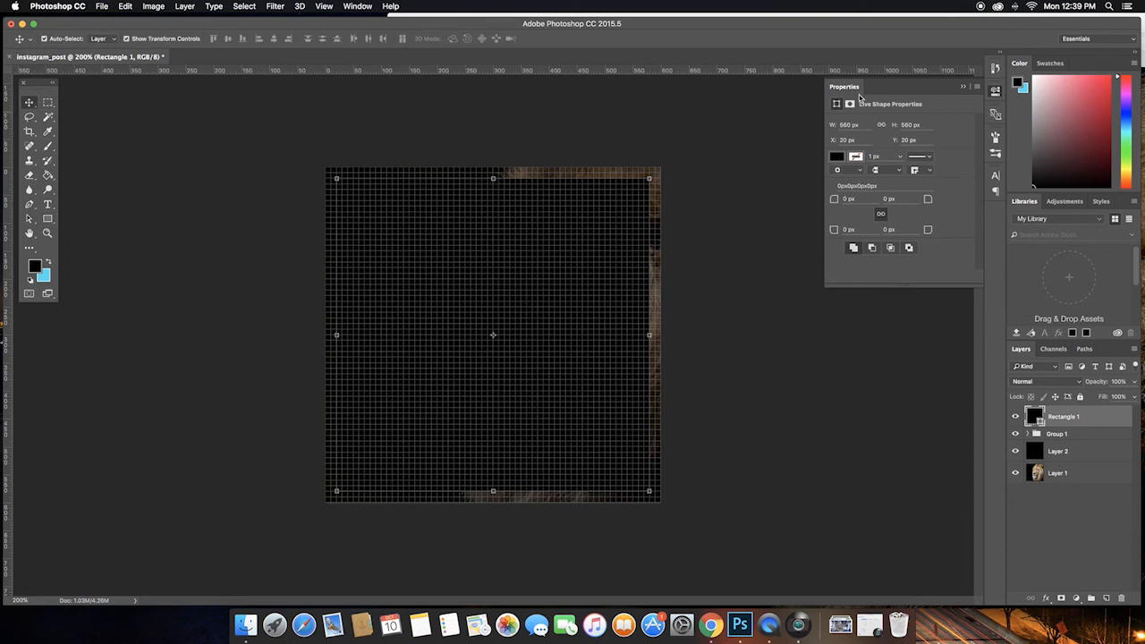
click(967, 88)
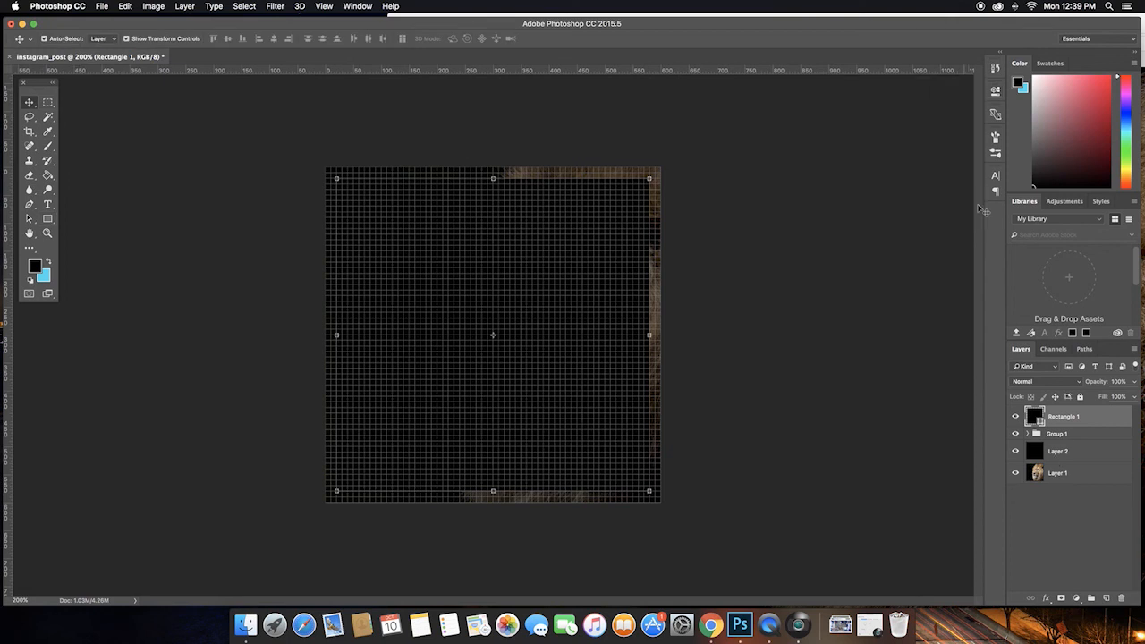
Set the rectangle layer's fill to 0% and hide the grid
click(1133, 397)
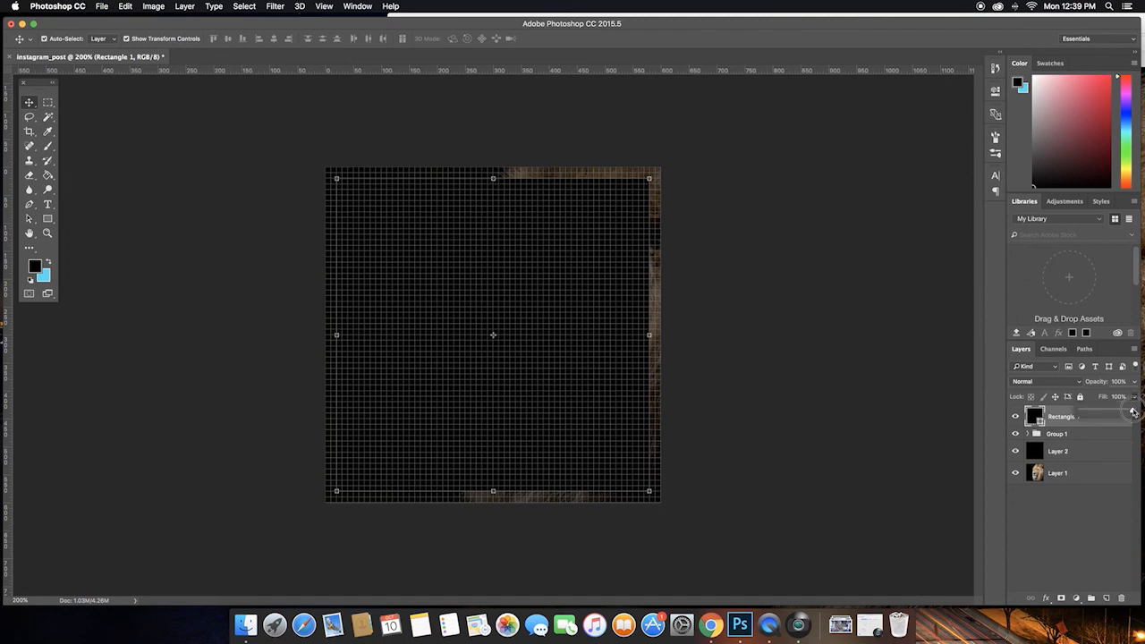
drag(1133, 410, 1079, 412)
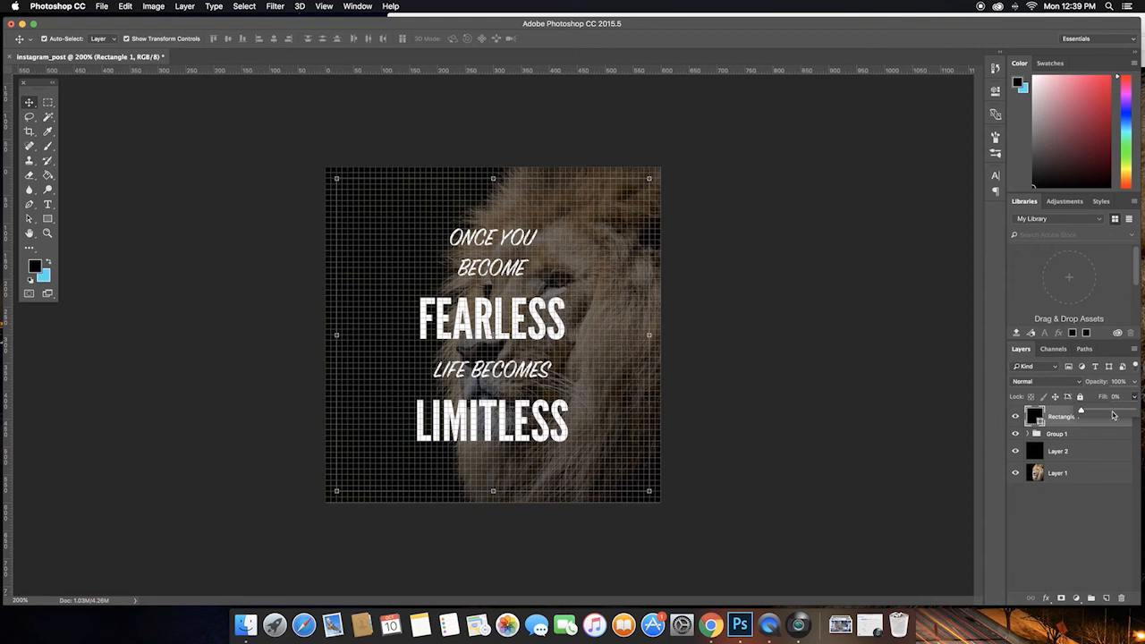
click(1136, 400)
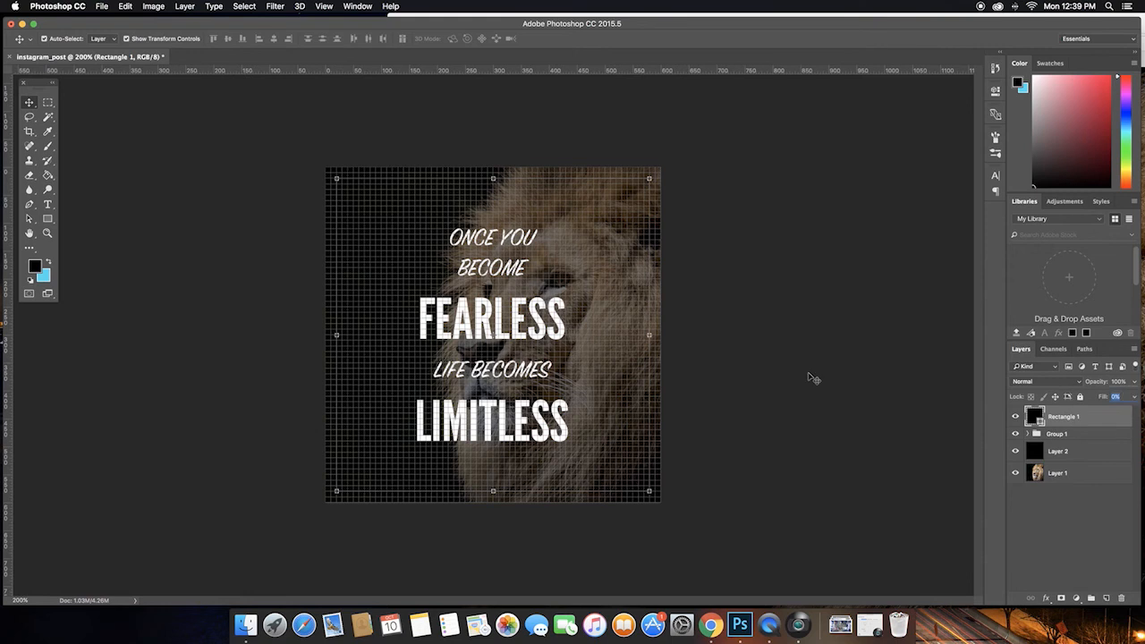
key(ctrl)
key(super+apostrophe)
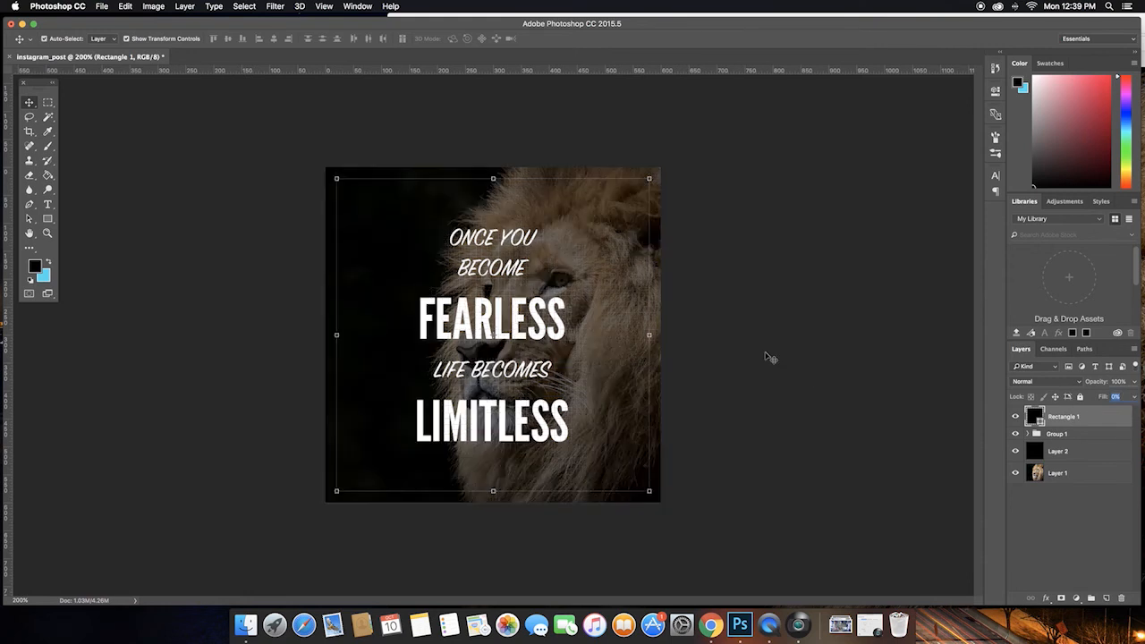
Add a stroke layer style to the rectangle layer and set its colour to white (ffffff)
double_click(1110, 418)
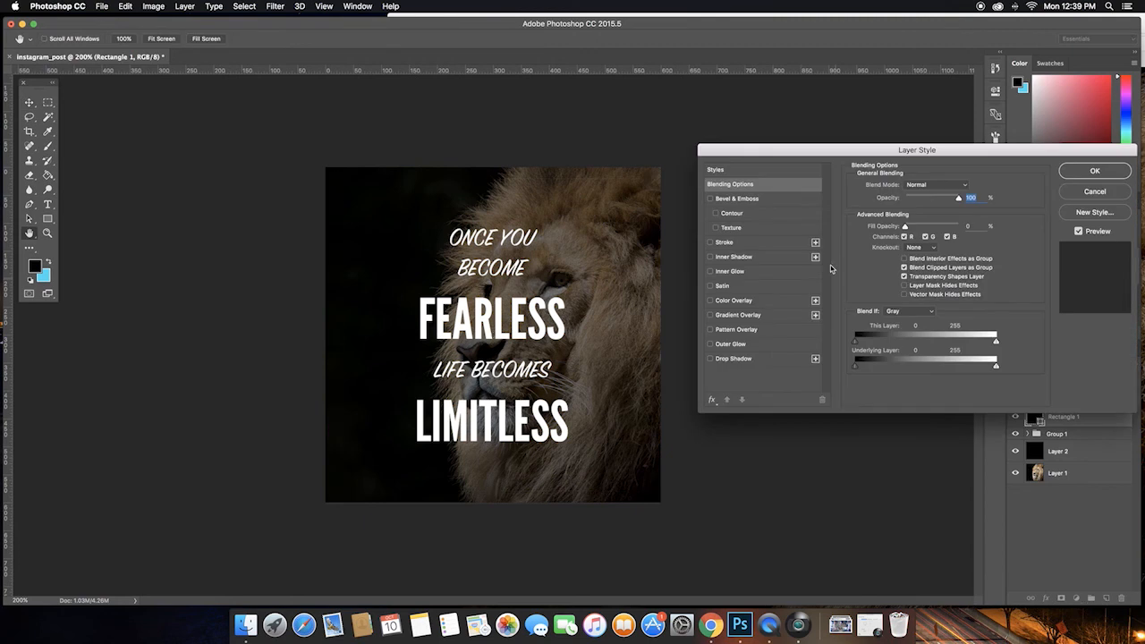
click(724, 242)
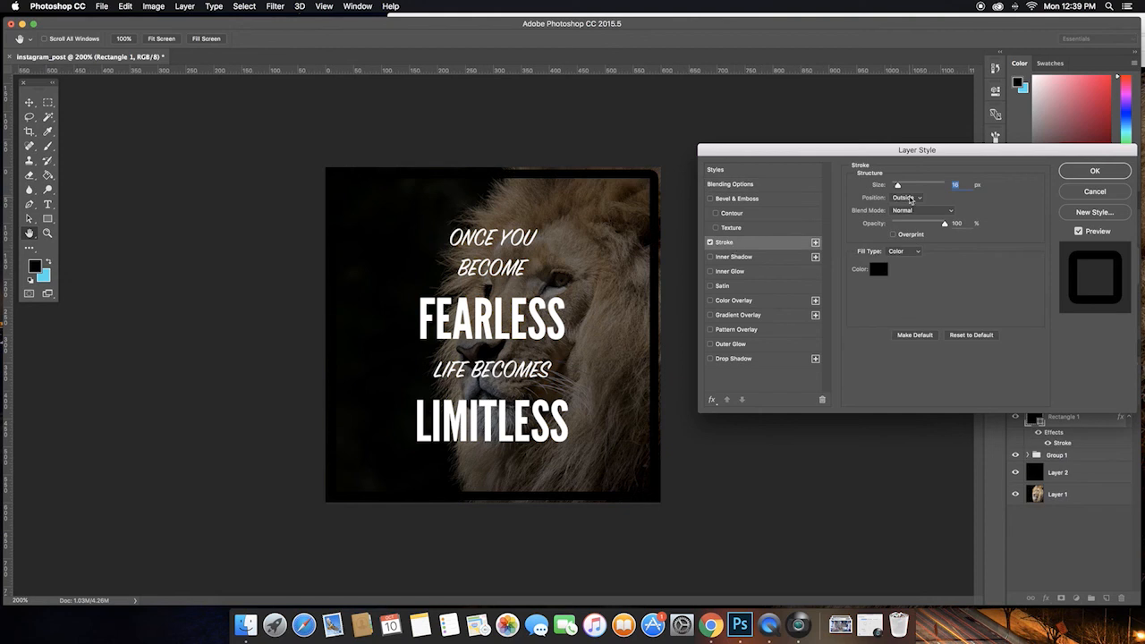
click(876, 270)
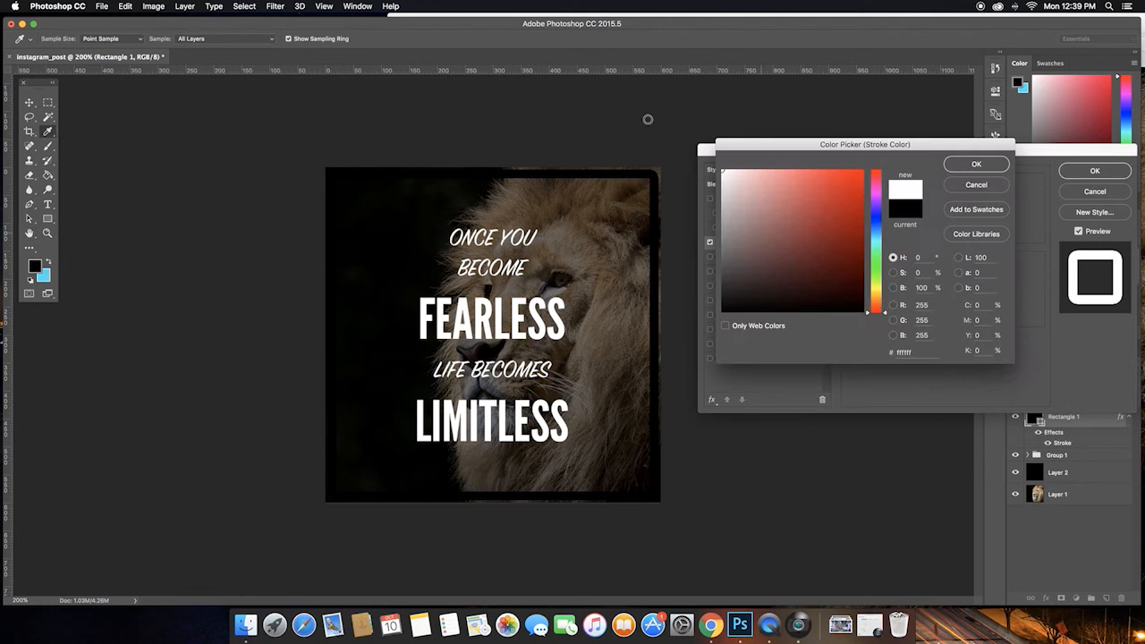
click(964, 168)
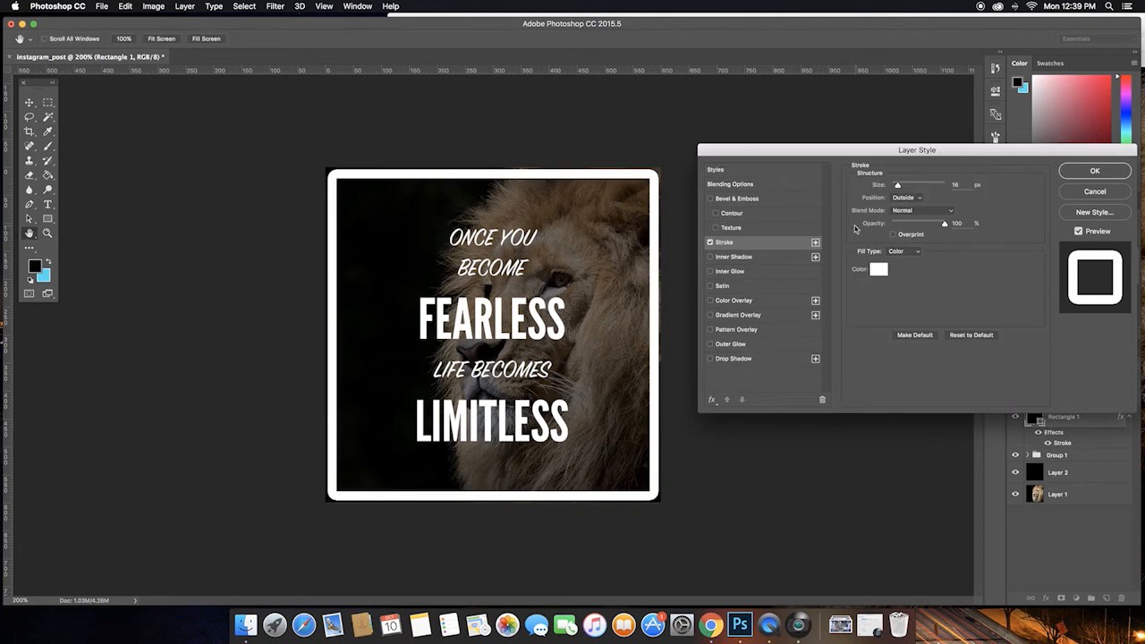
Set the rectangle's stroke position to Inside and its size to 5 px, apply the style and deselect the layer
click(905, 201)
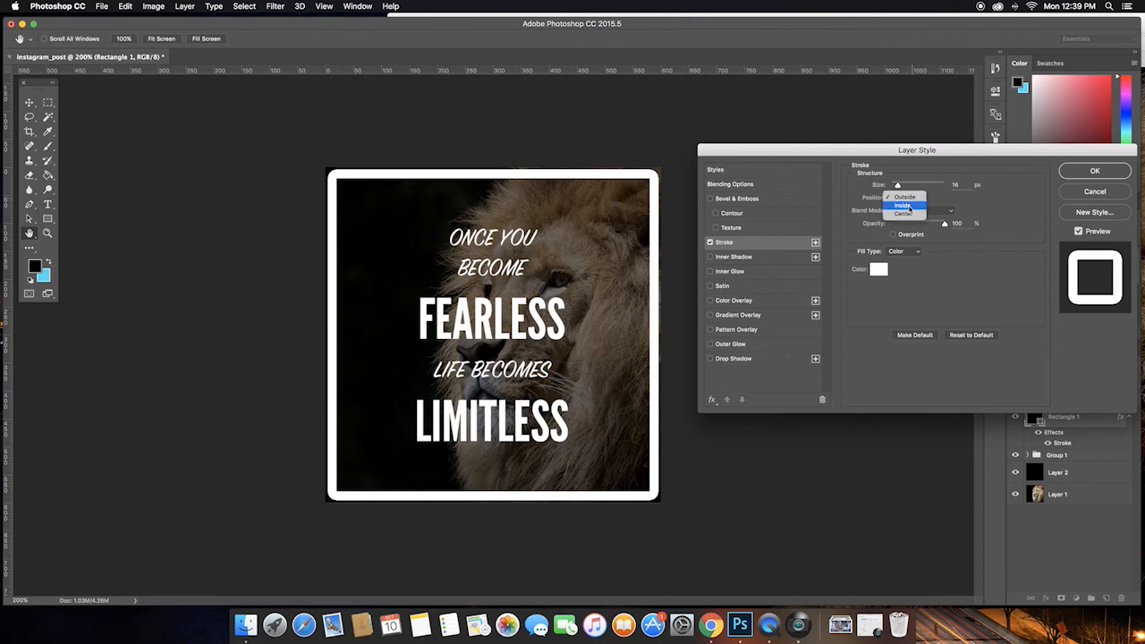
click(903, 204)
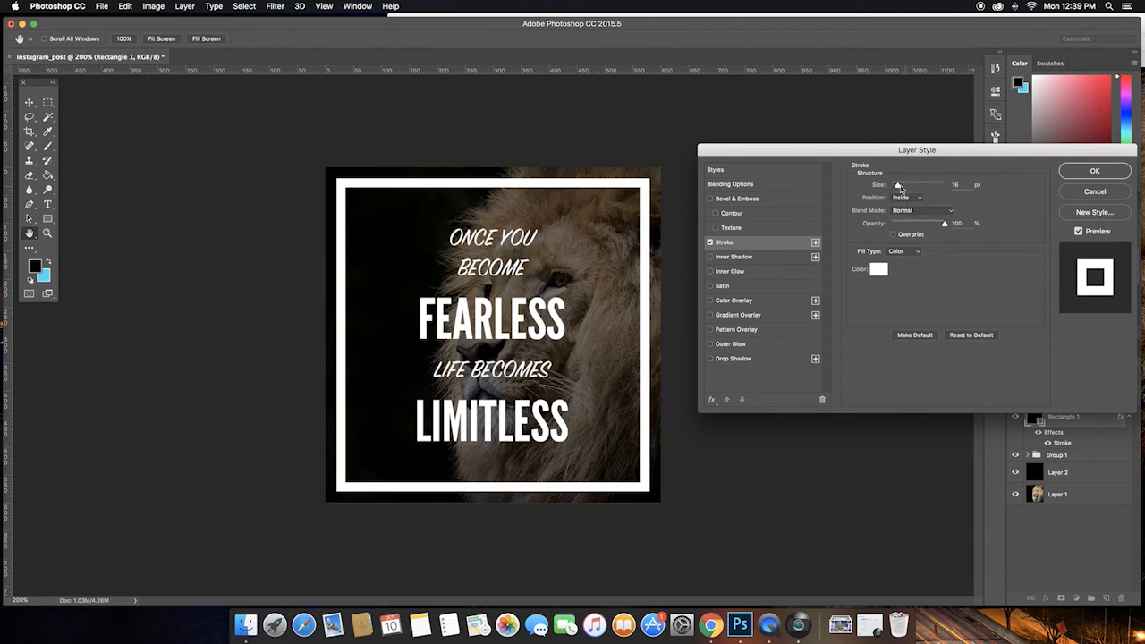
drag(899, 186, 893, 187)
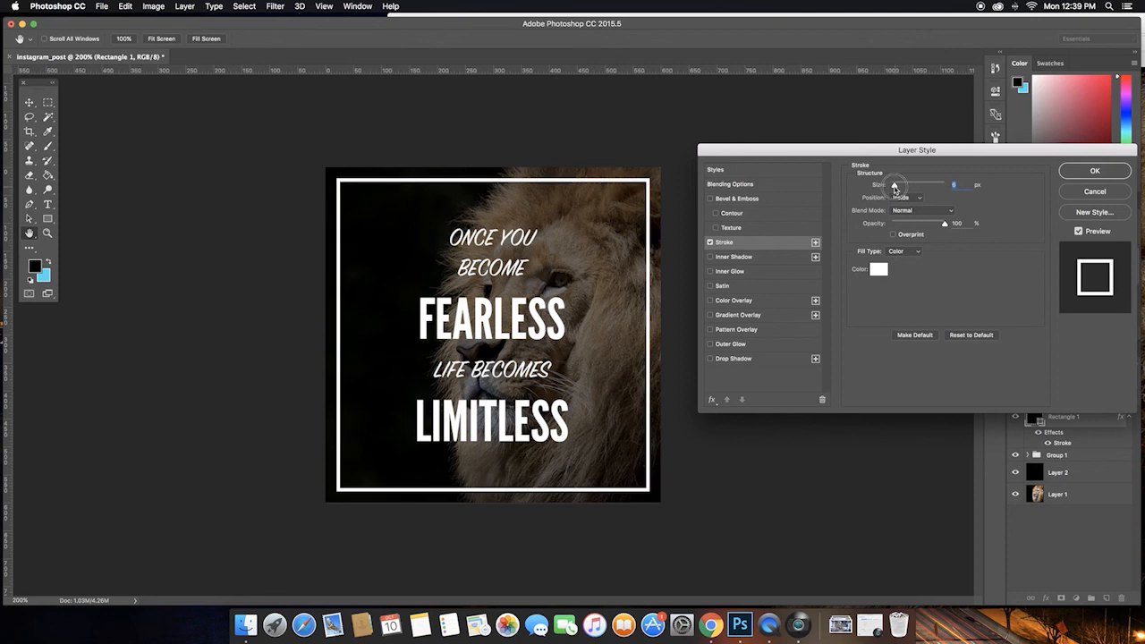
drag(894, 187, 897, 190)
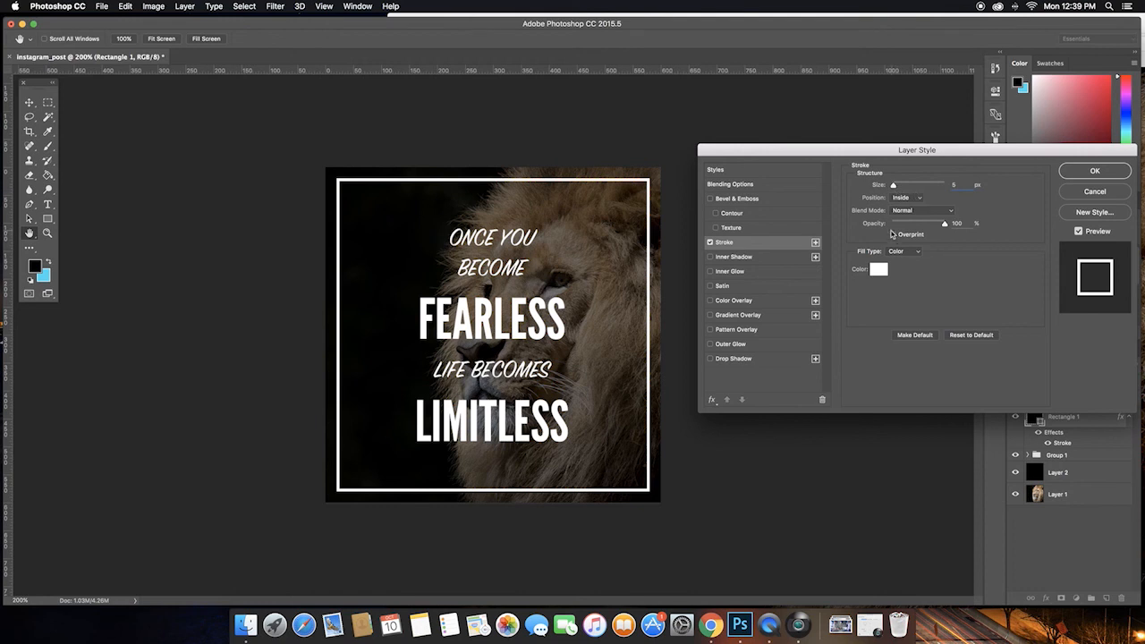
click(1093, 171)
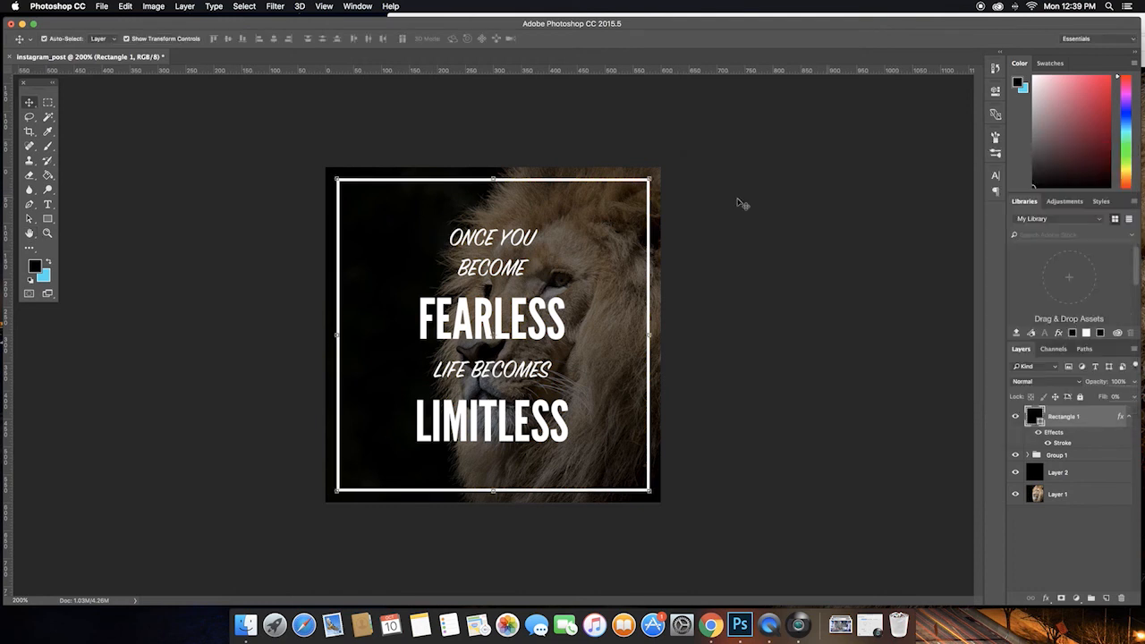
click(239, 136)
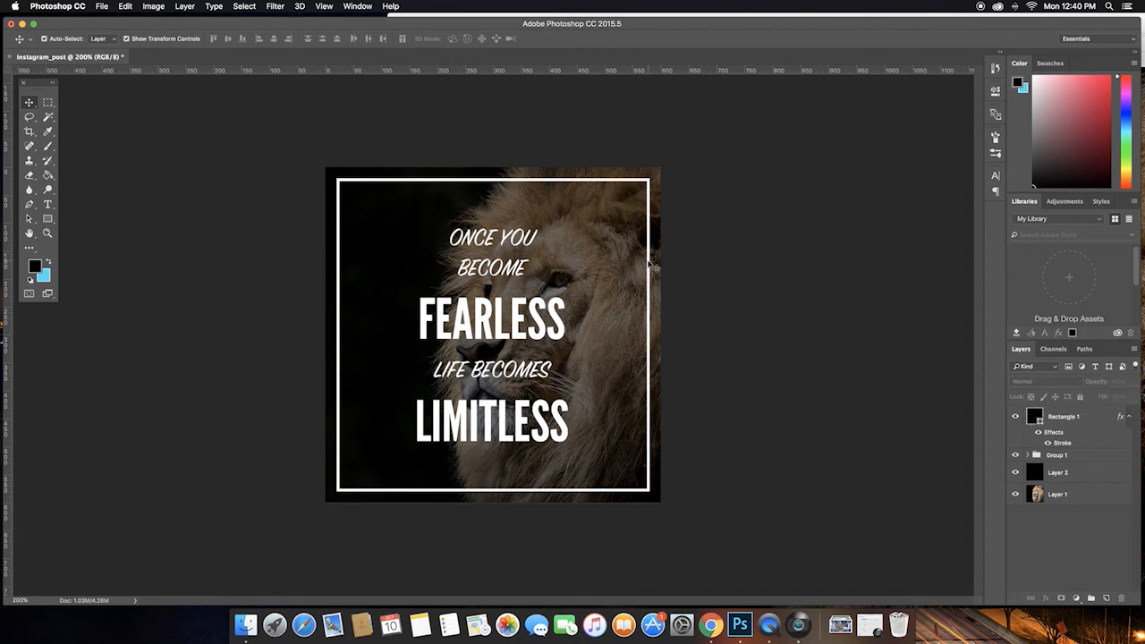
Scale the white frame about its centre to 92.86% against the grid, leaving a 40 px margin on every side, with the grid hidden again
key(super+apostrophe)
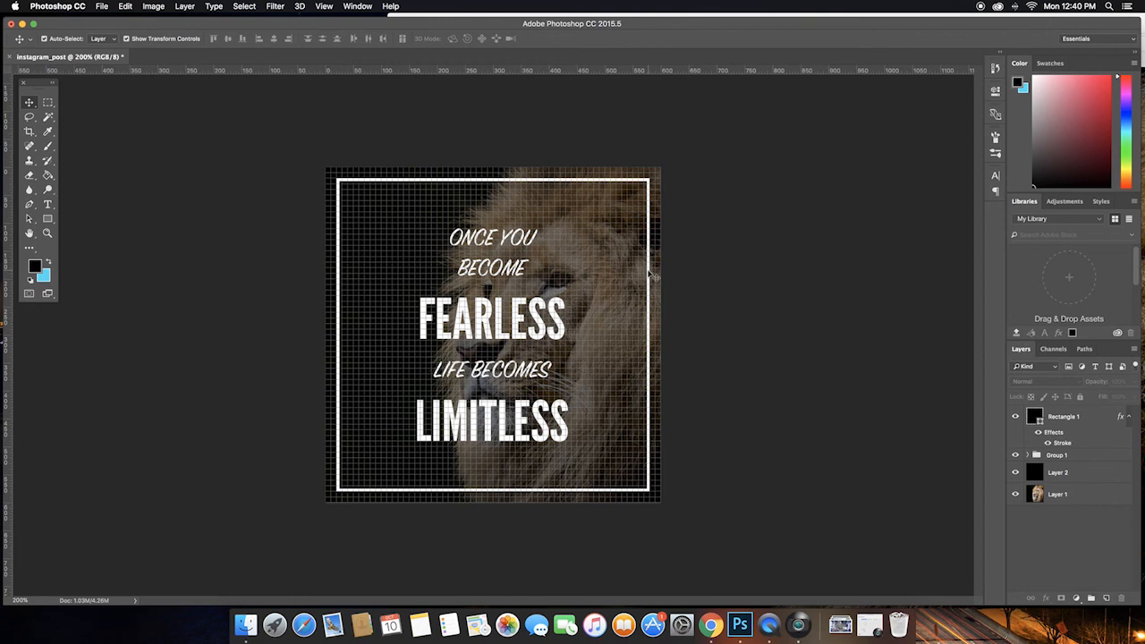
click(649, 274)
click(649, 336)
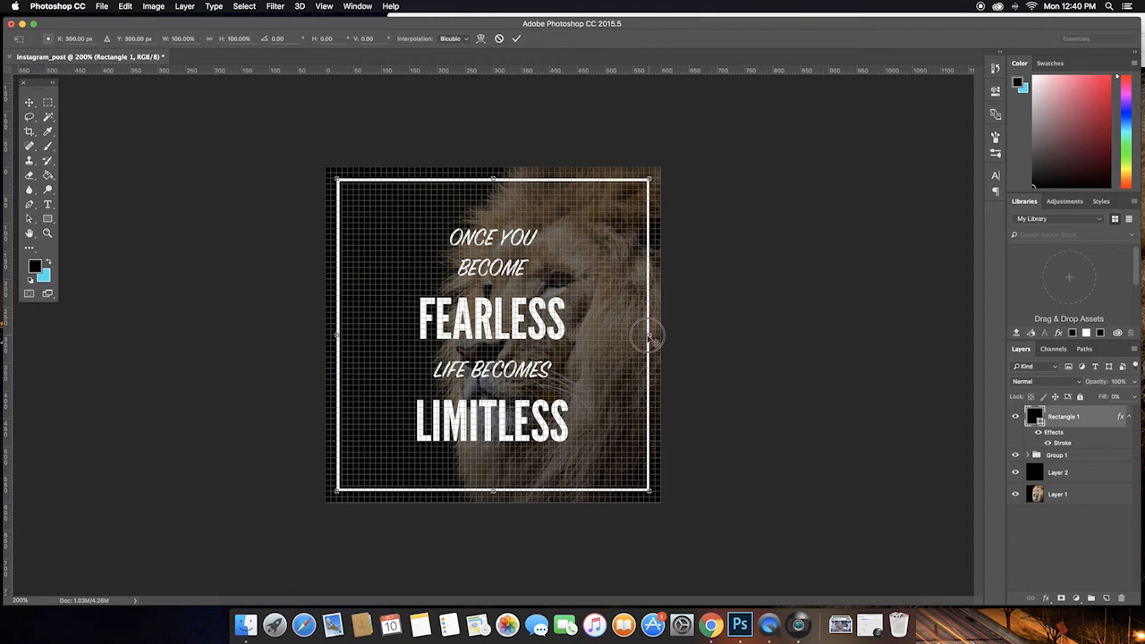
drag(648, 337, 639, 338)
drag(493, 180, 494, 190)
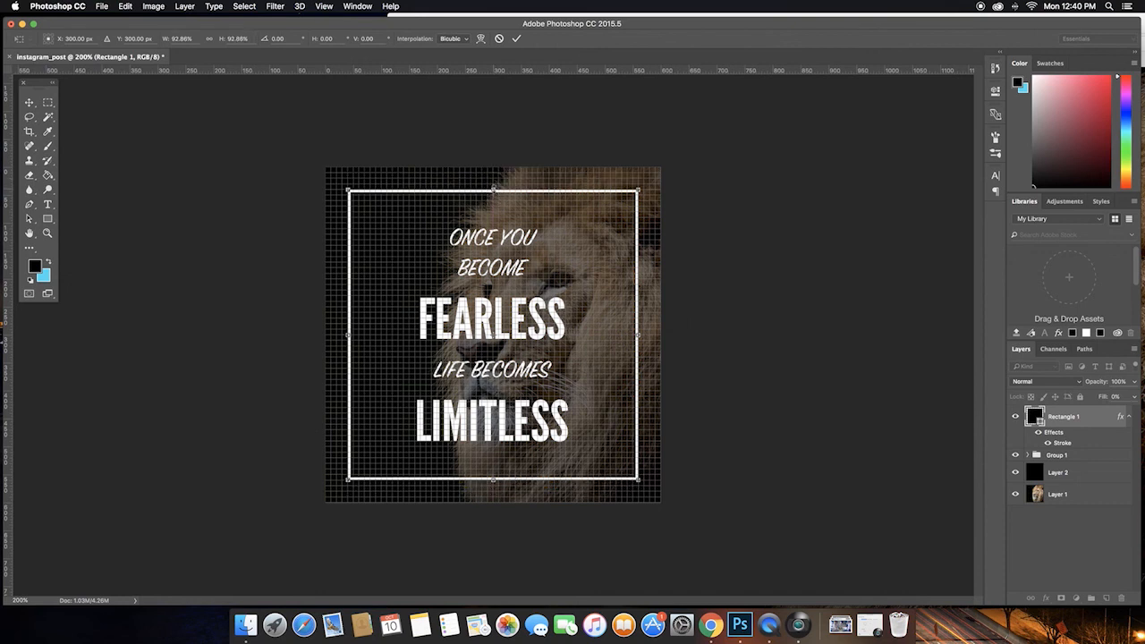
key(Return)
key(super+apostrophe)
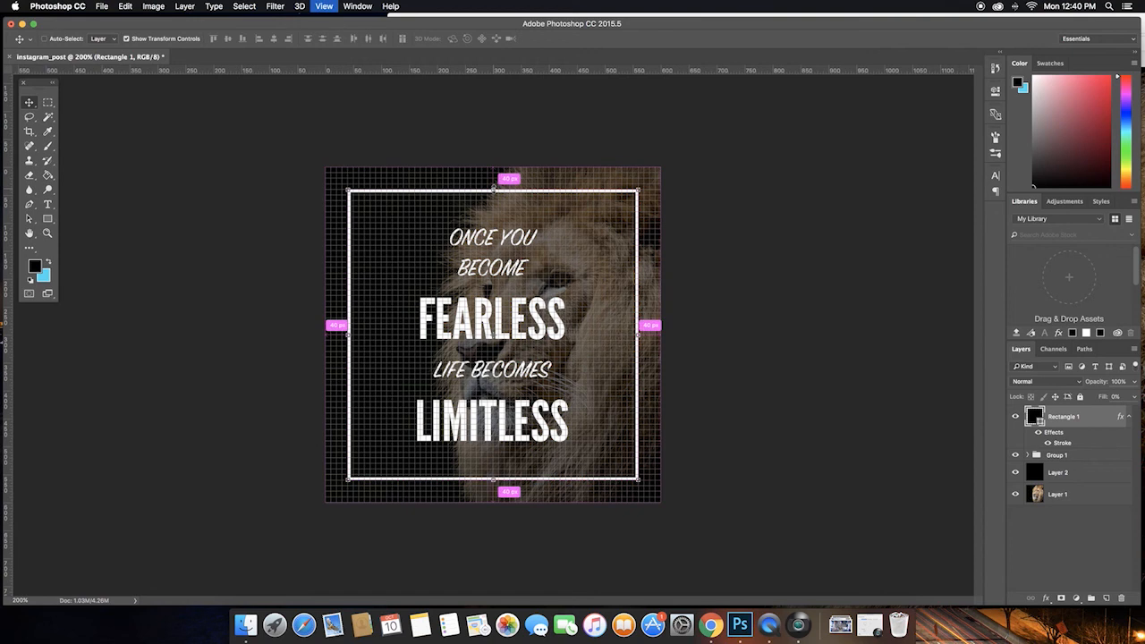
key(super+apostrophe)
click(278, 157)
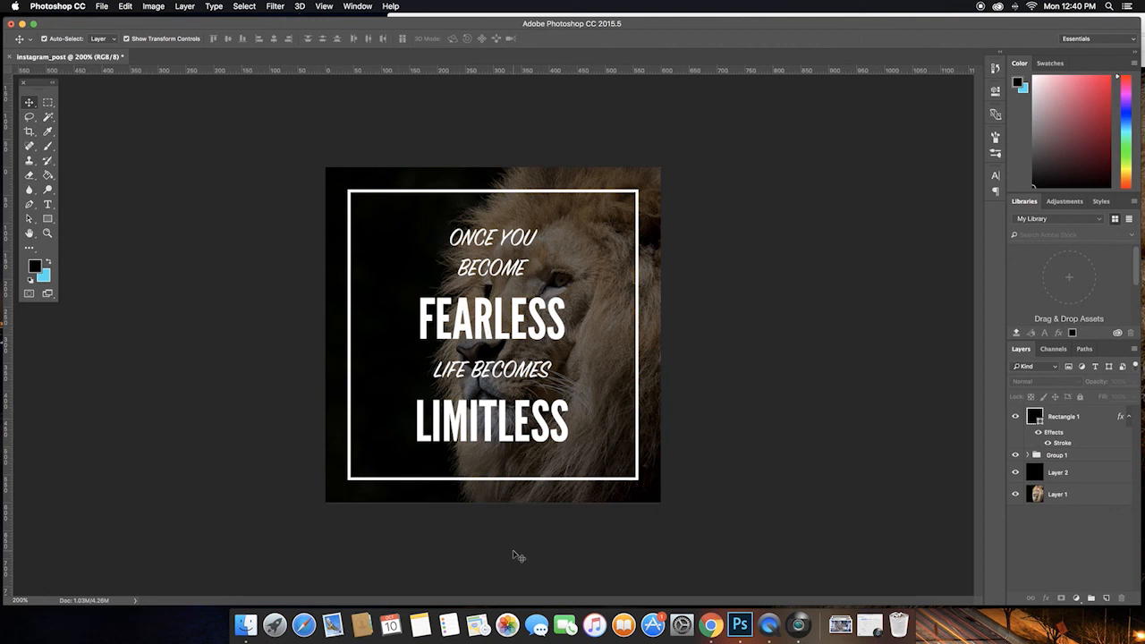
Switch to Chrome and open the Flaticon website
click(711, 622)
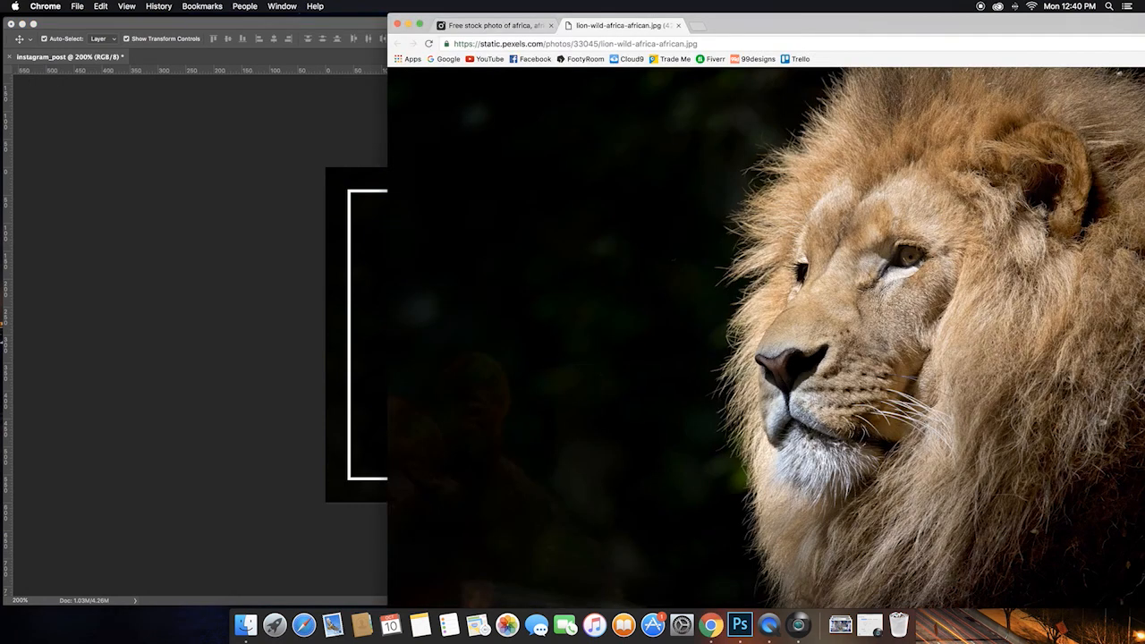
drag(856, 25, 582, 4)
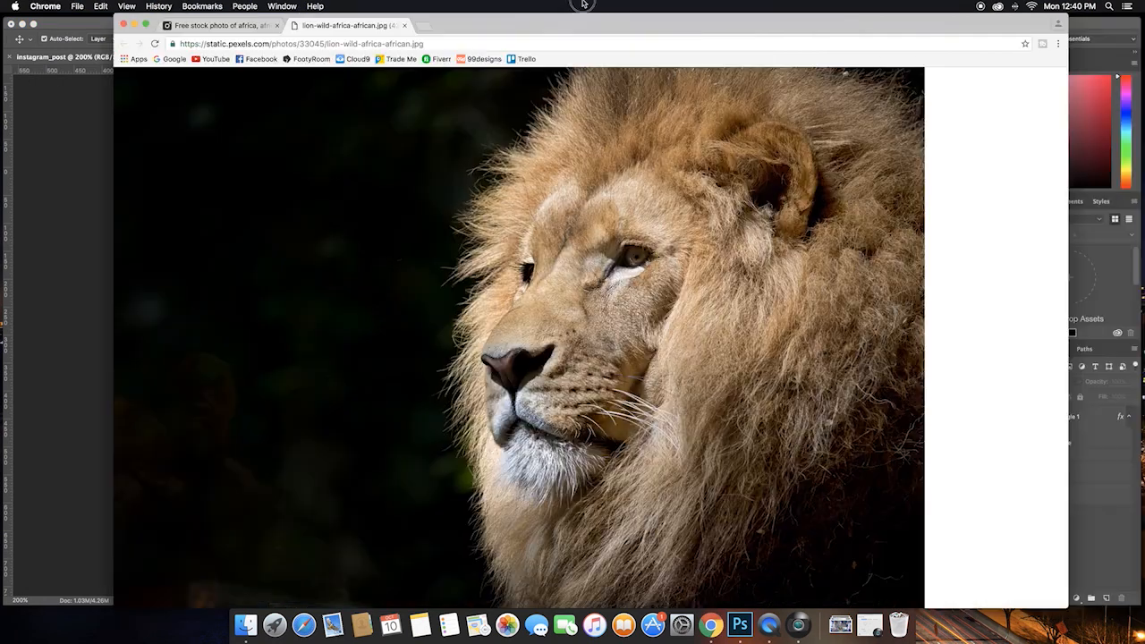
click(514, 43)
text(flaticon)
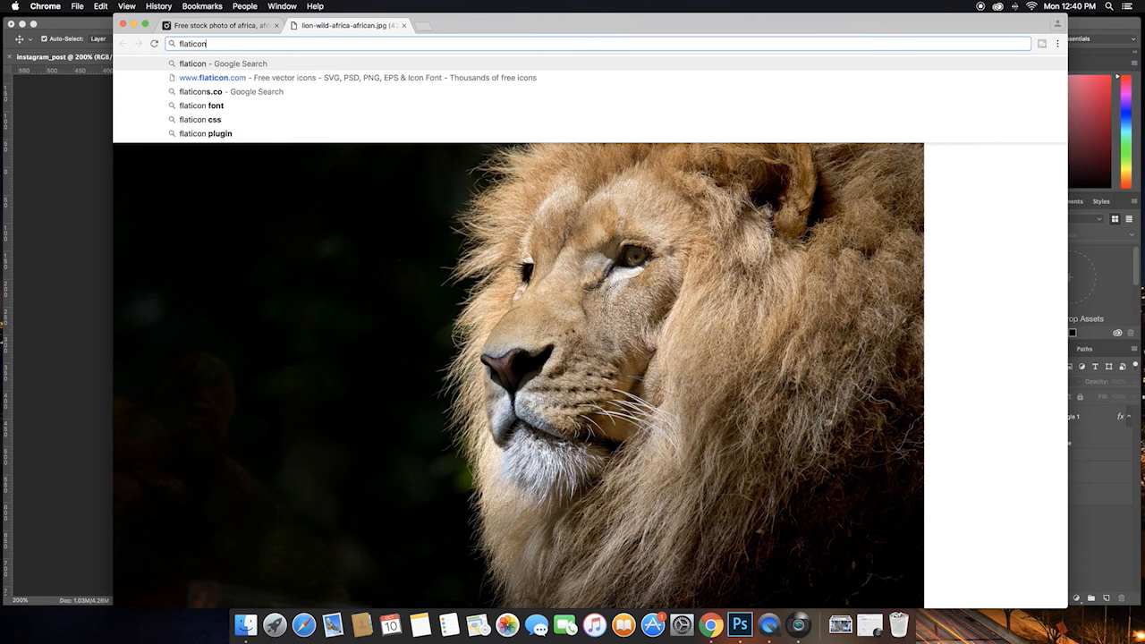
key(Return)
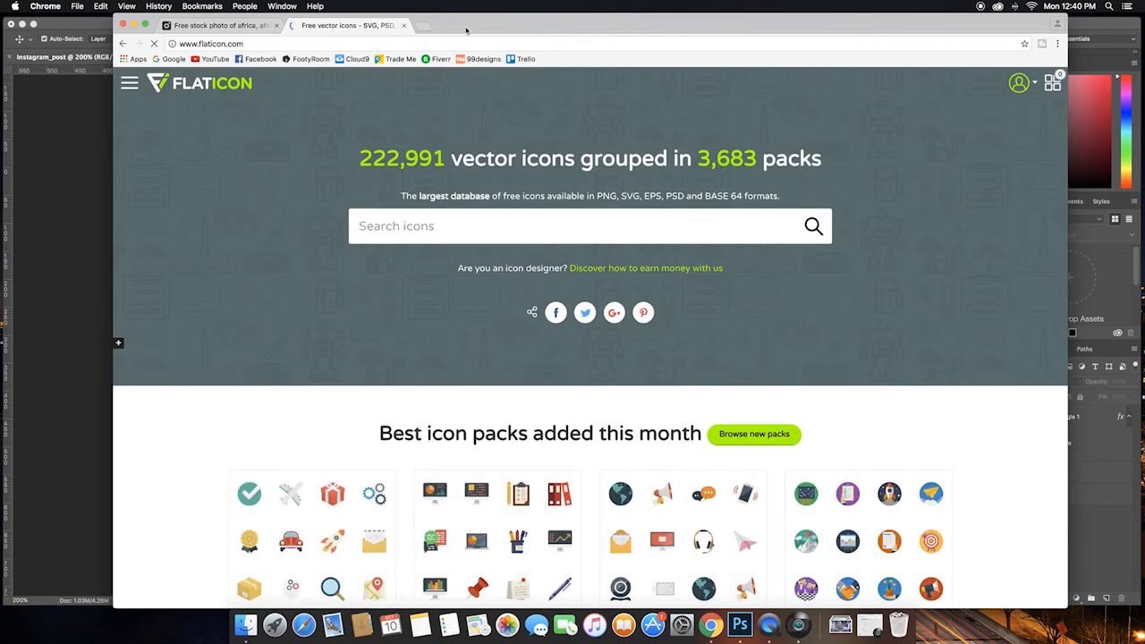
drag(466, 30, 515, 5)
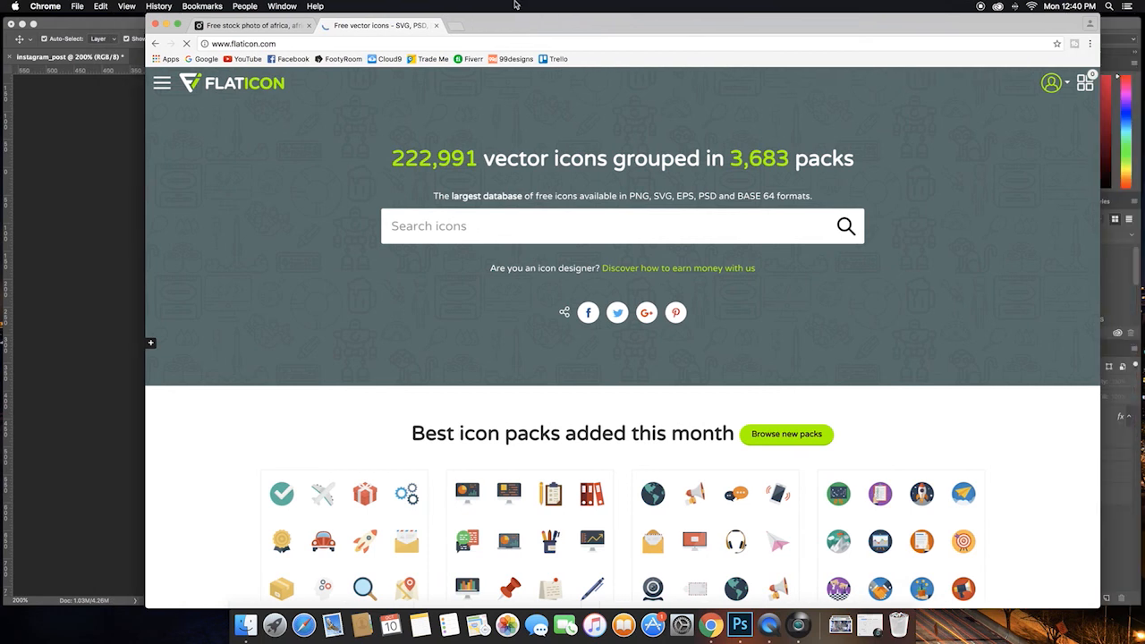
Search Flaticon for star icons and filter the results to Monocolor
text(star)
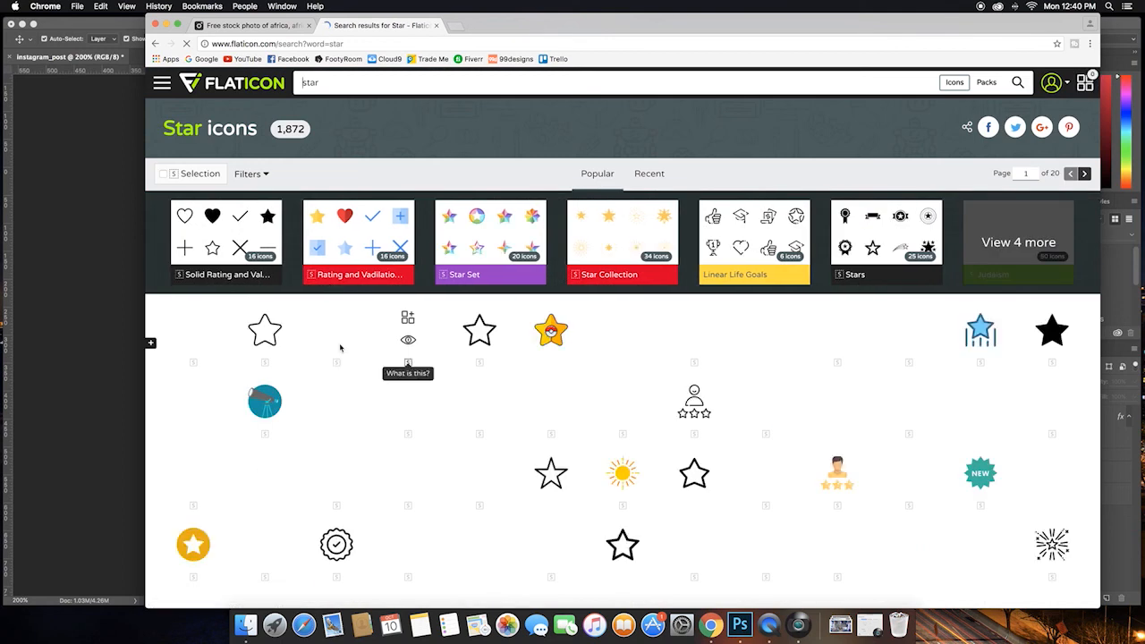
drag(532, 28, 508, 5)
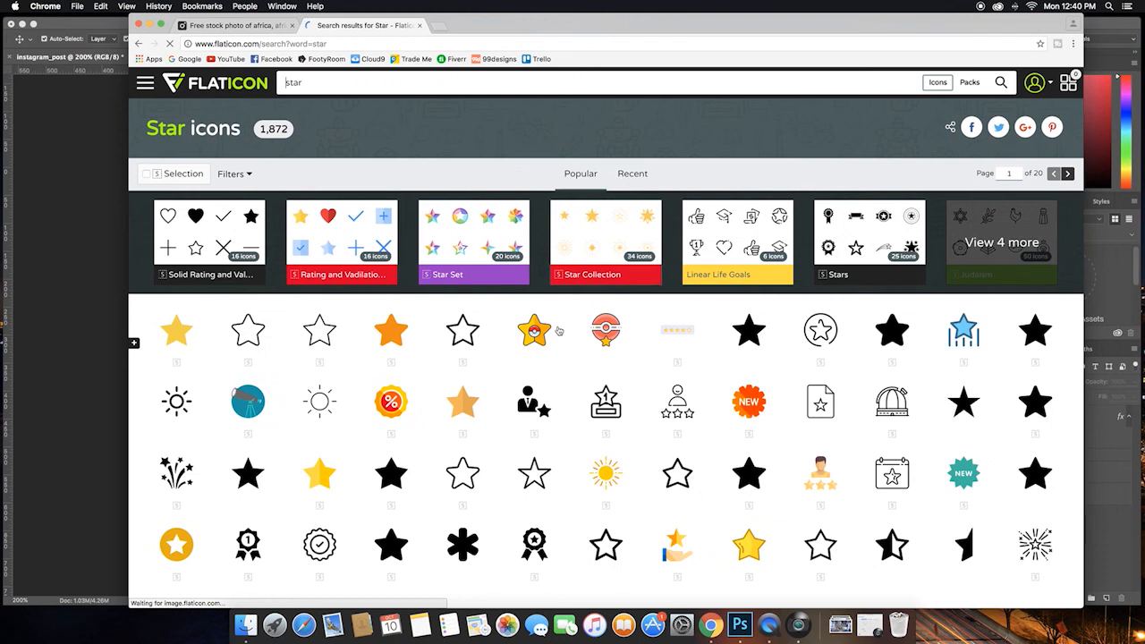
click(250, 175)
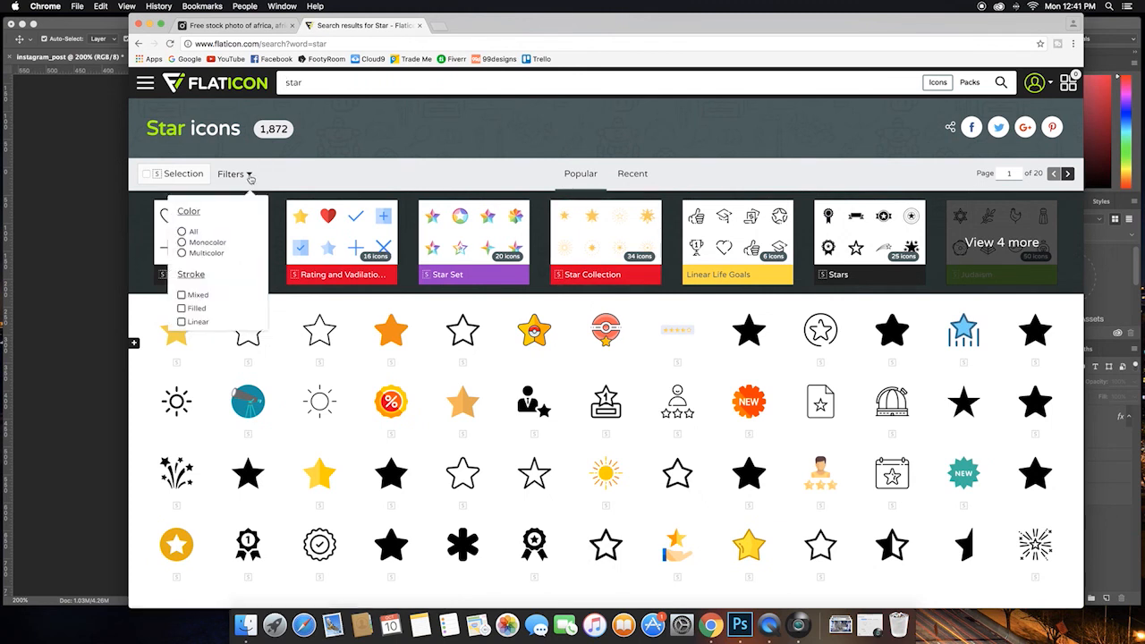
click(182, 242)
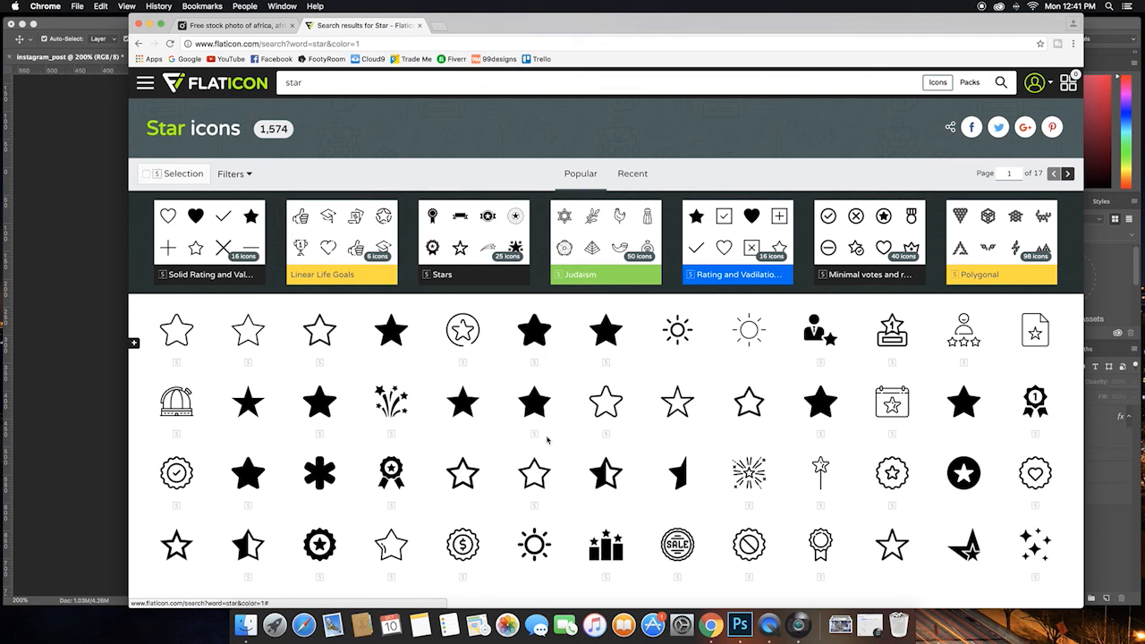
Open the details of the solid black "Rate star button" icon and close the Shutterstock pop-up window
mouse_move(253, 417)
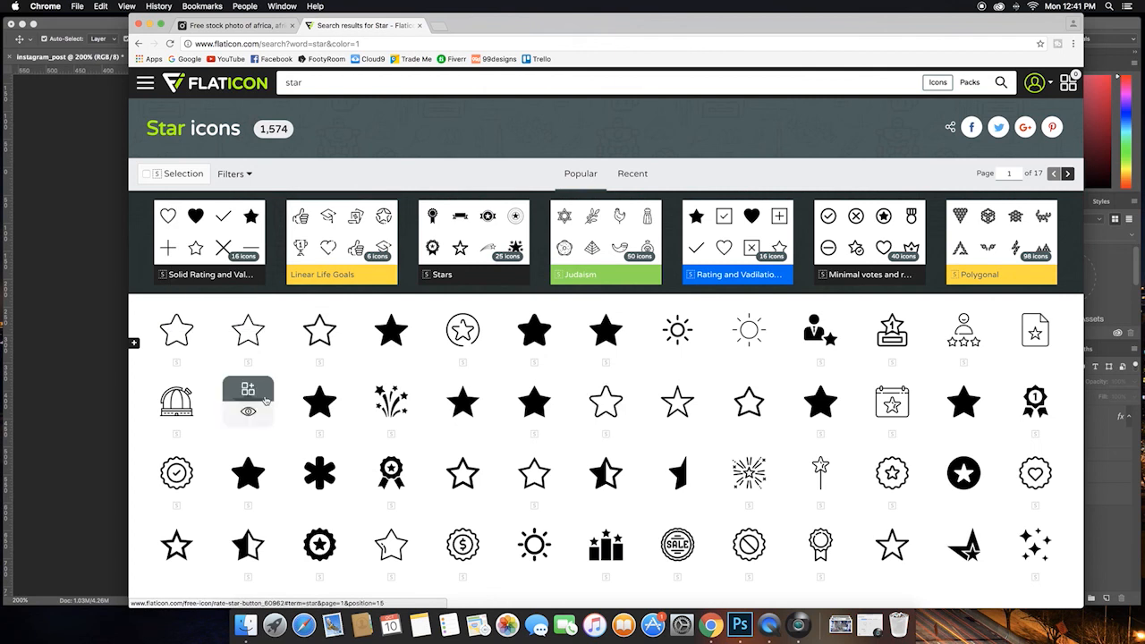
click(253, 416)
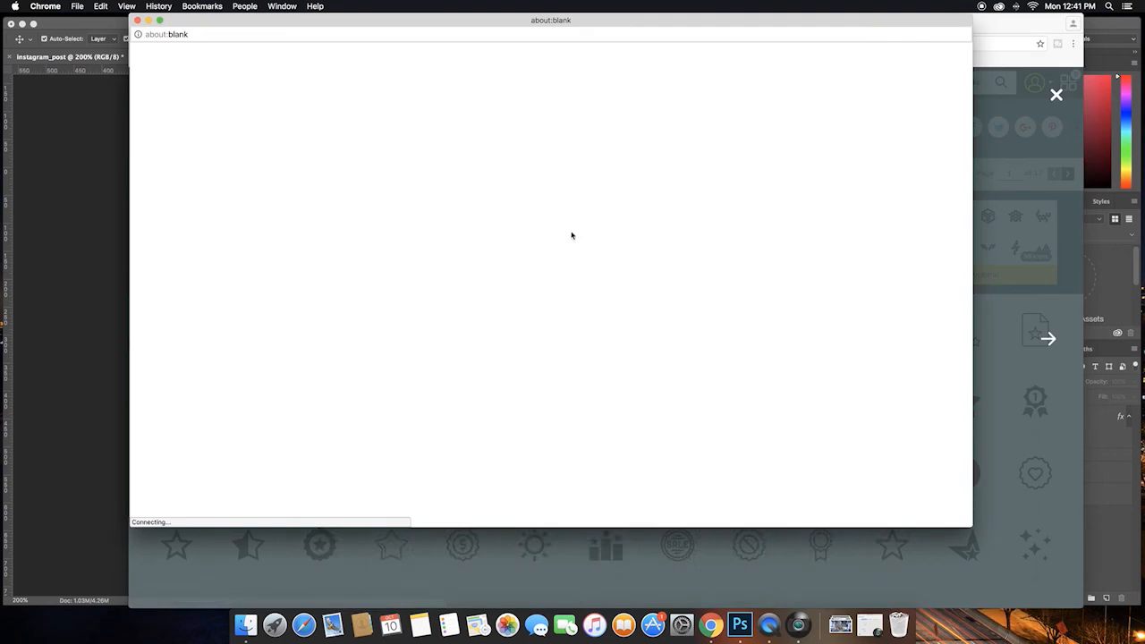
drag(628, 22, 739, 43)
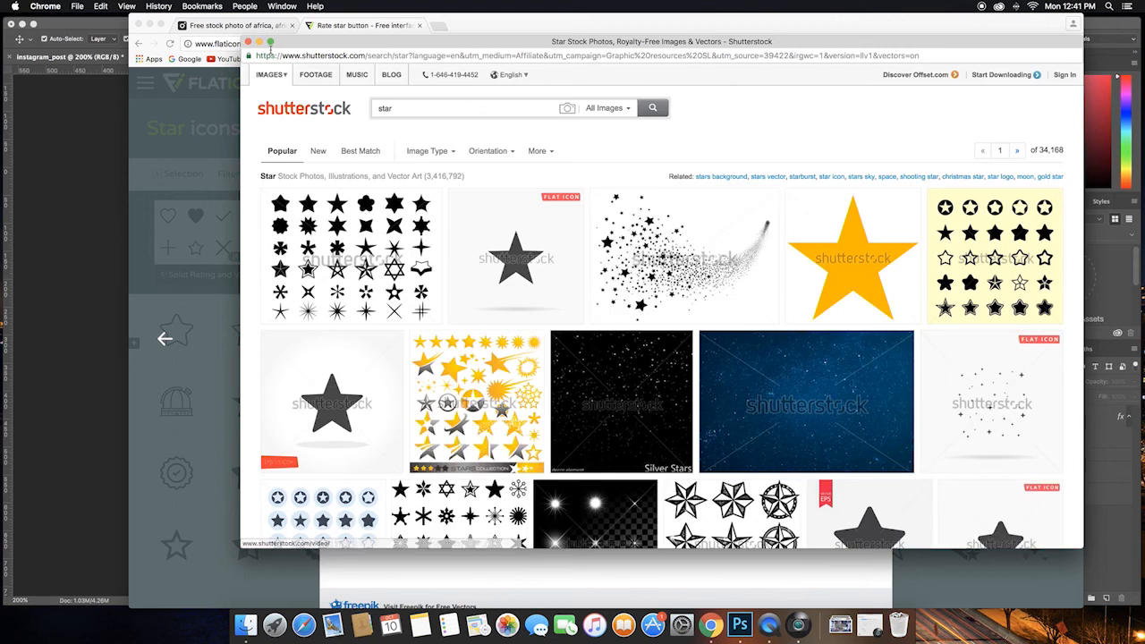
key(super+w)
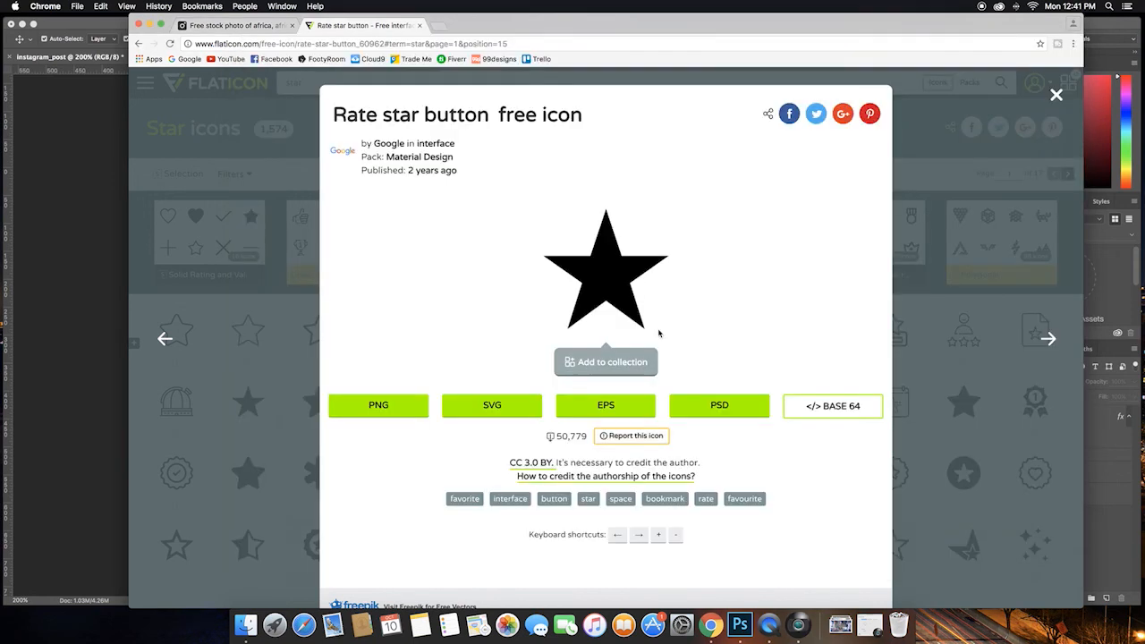
Download the star icon as an EPS file using the free download option and uncover the Photoshop canvas behind the browser
scroll(688, 394, down, 2)
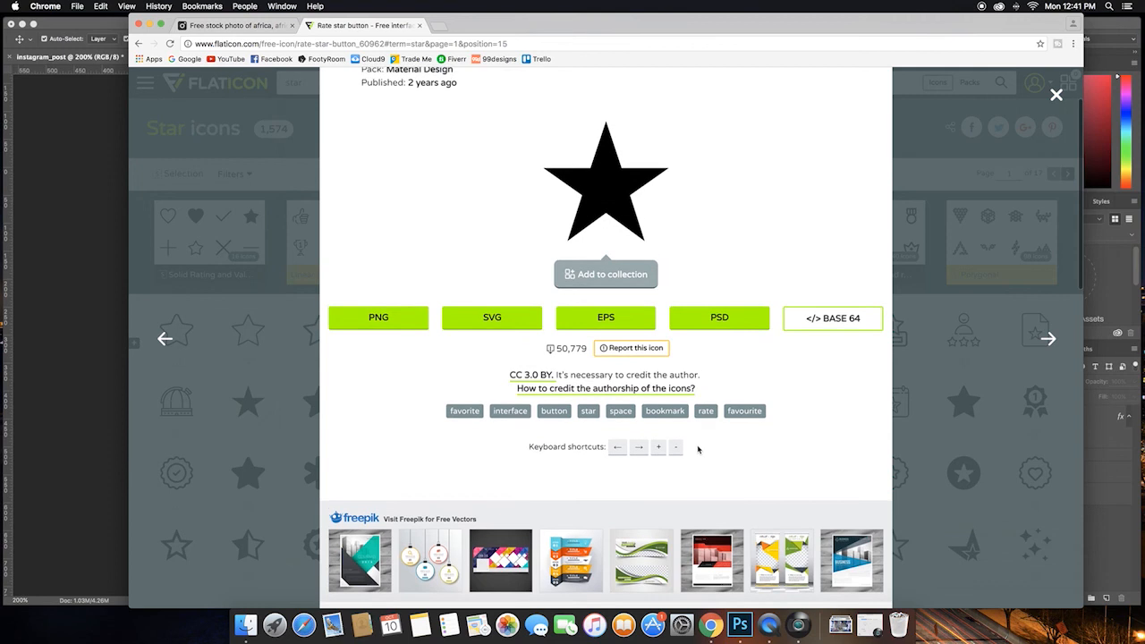
click(595, 327)
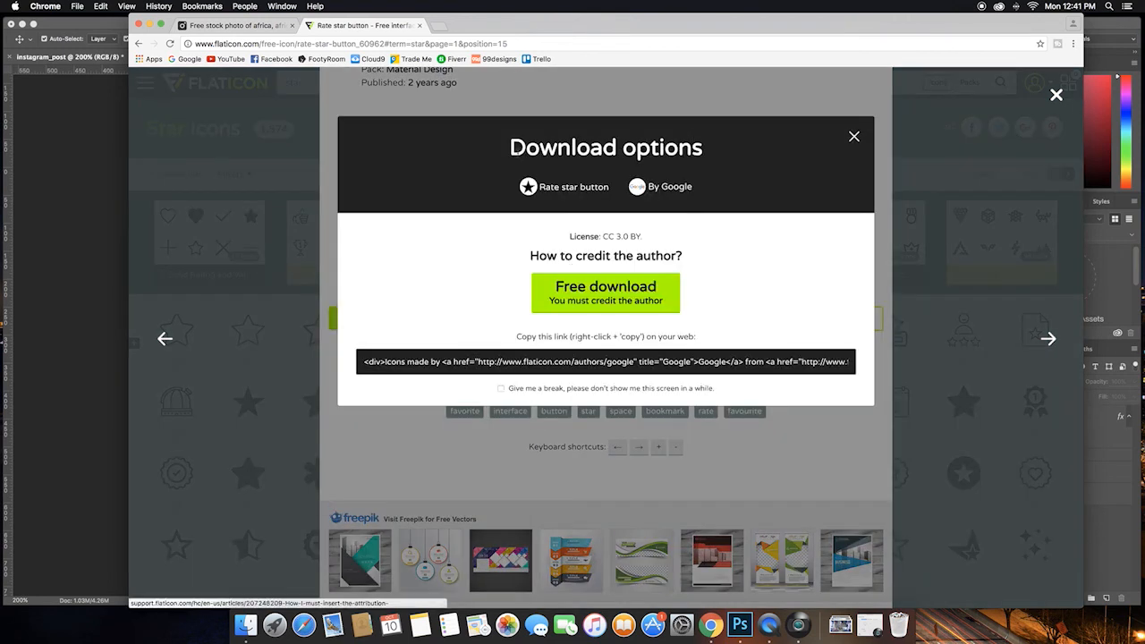
click(602, 289)
drag(575, 22, 807, 22)
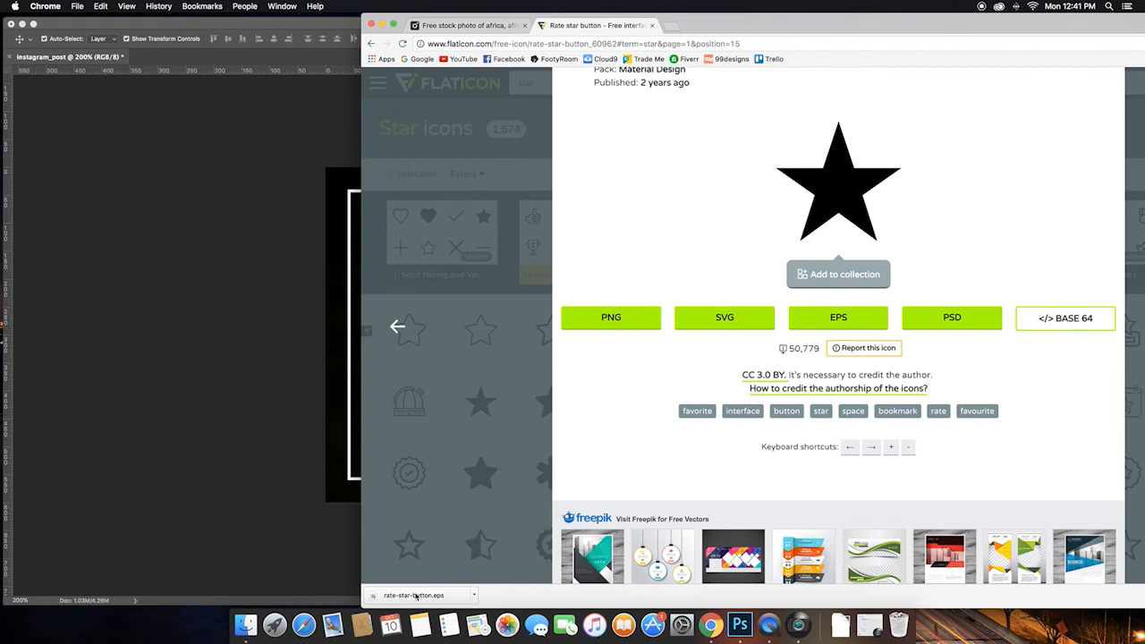
Place the downloaded rate-star-button.eps into the Photoshop document and enlarge it around its centre to about 3930%
drag(408, 598, 278, 473)
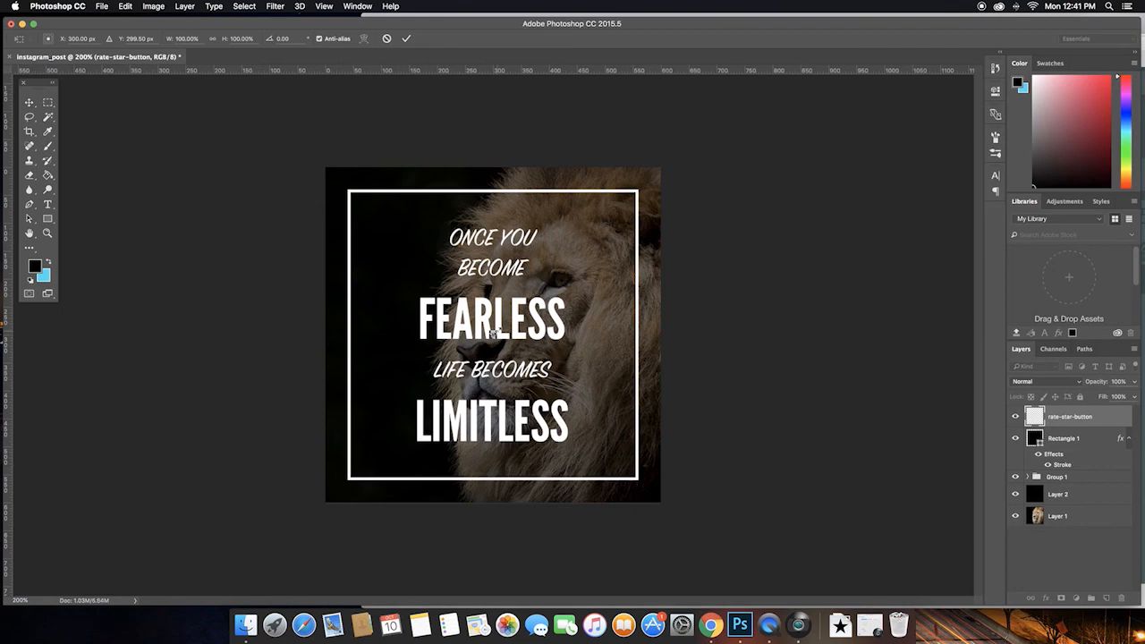
drag(494, 331, 604, 217)
key(Return)
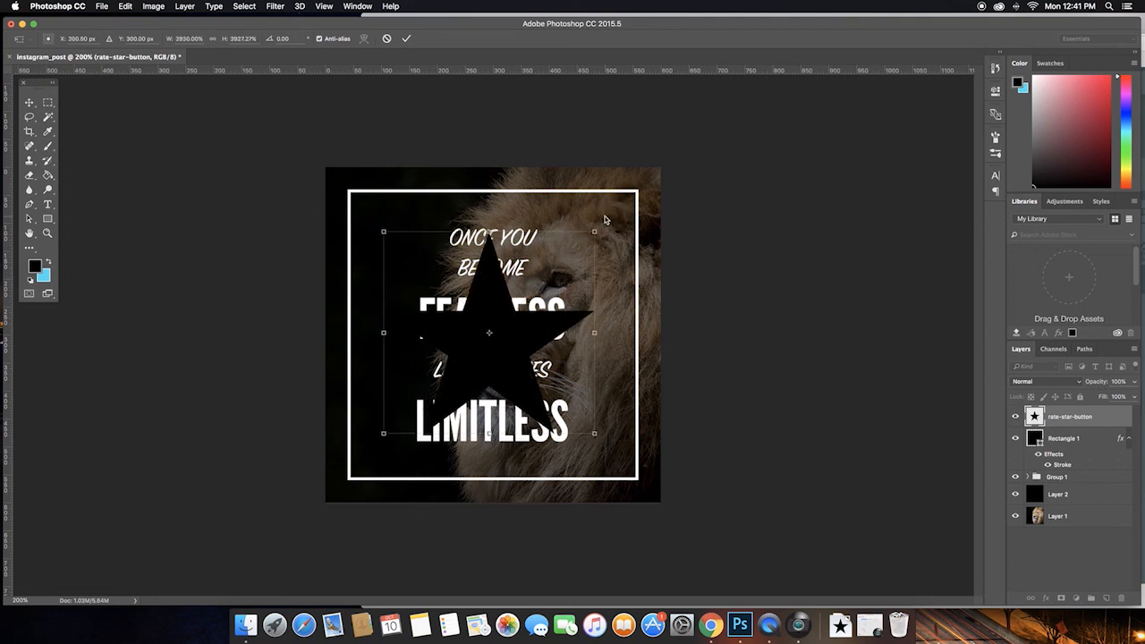
Convert the rate-star-button layer to a smart object
right_click(1105, 419)
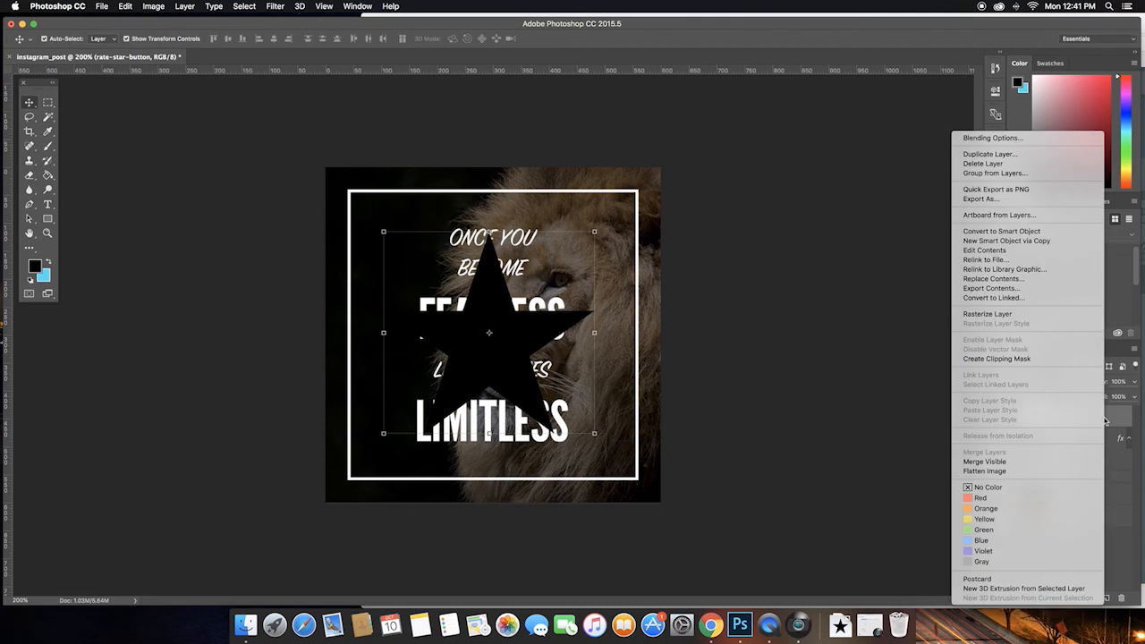
click(995, 233)
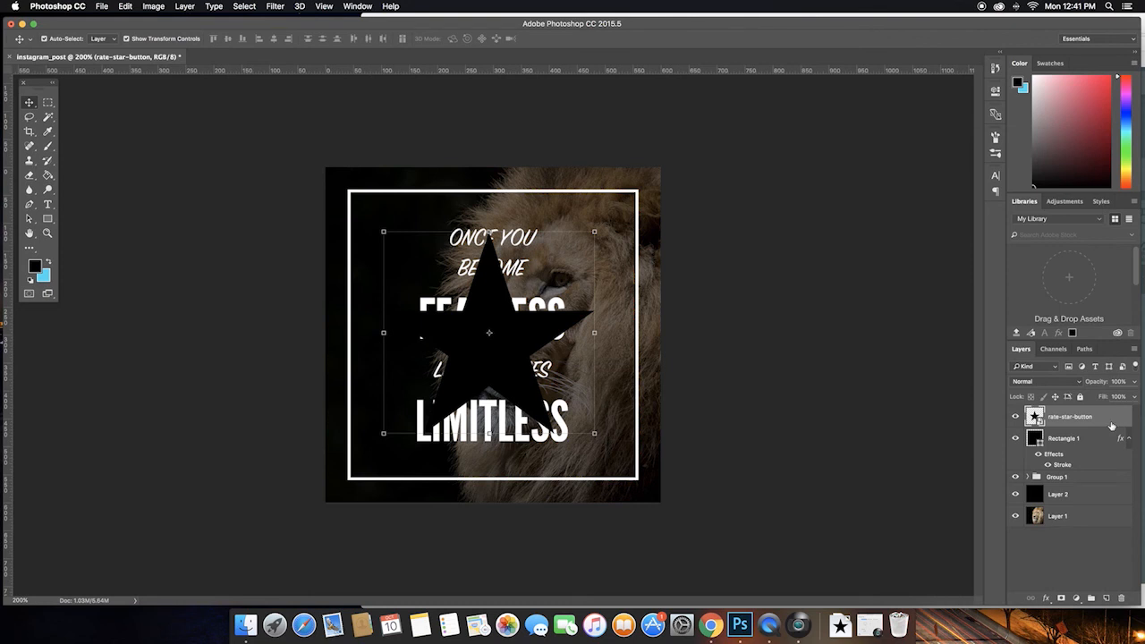
Apply a white Color Overlay in Normal blend mode at 100% opacity to the rate-star-button layer
double_click(1103, 419)
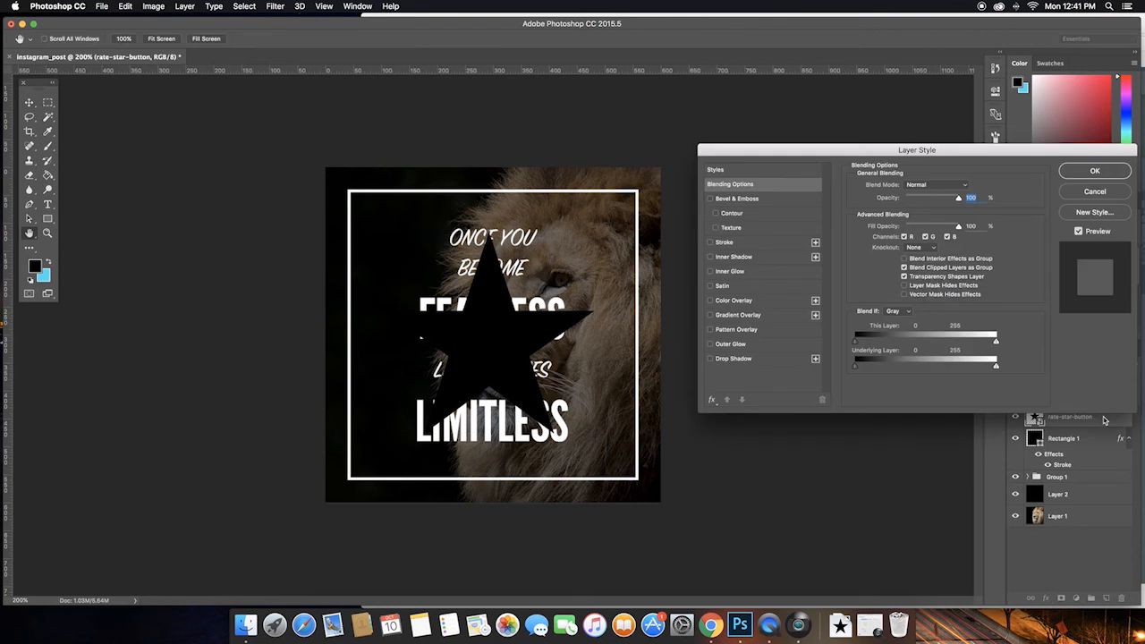
click(773, 300)
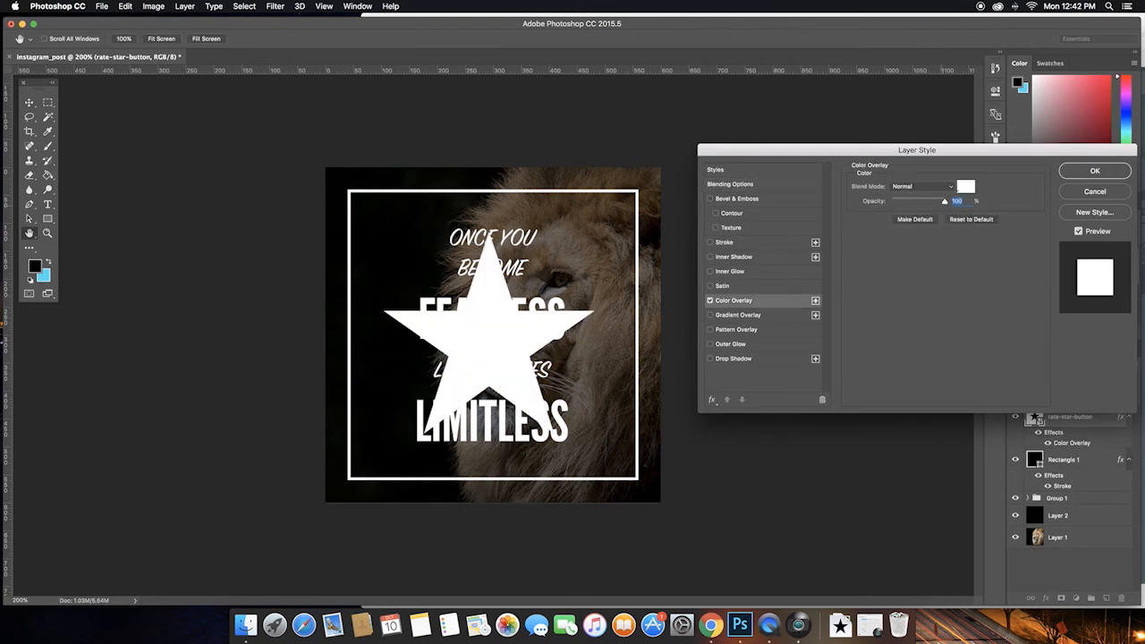
click(1073, 173)
Shrink the white star around its centre to about a fifth of its size
click(29, 104)
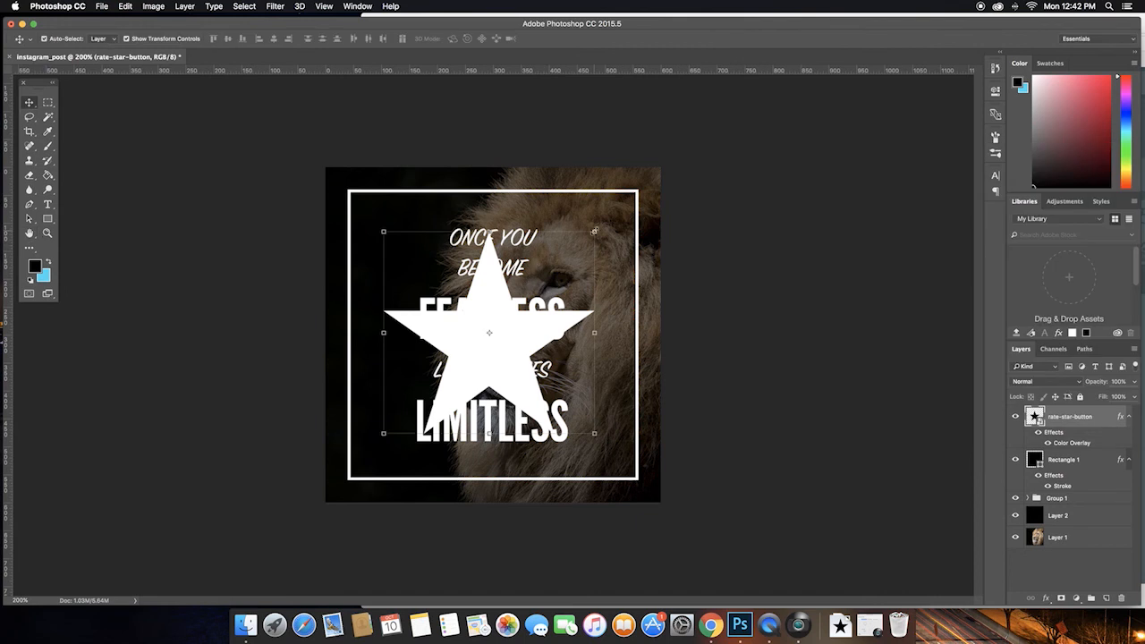
drag(593, 231, 516, 317)
key(Return)
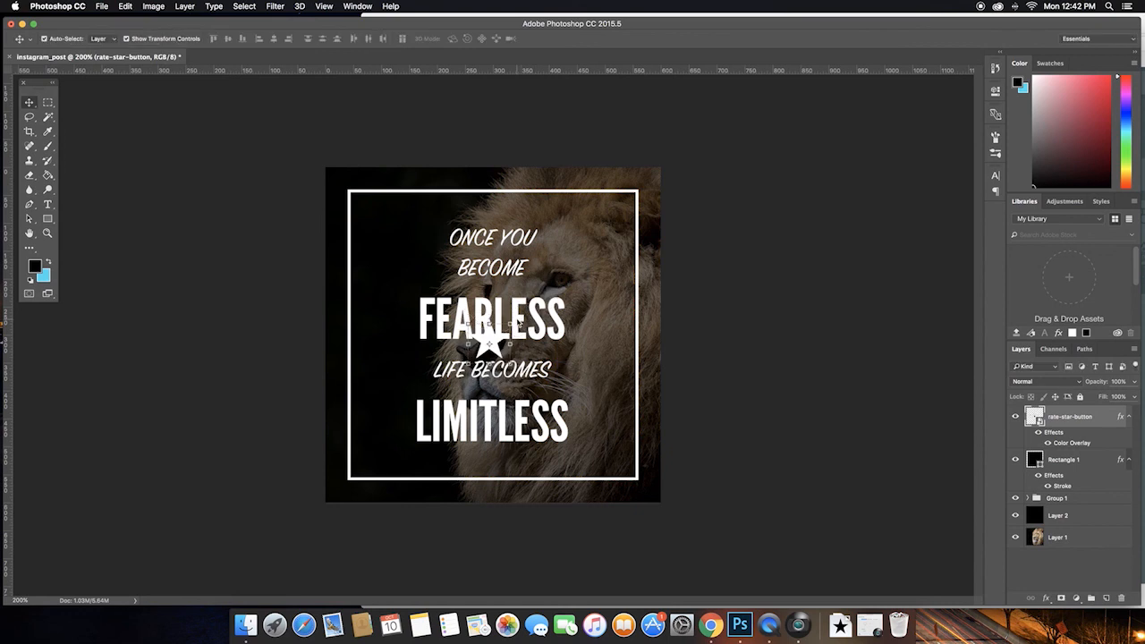
Move the star below the word LIMITLESS, just above the frame's lower line, and scale it down to about 12.17%
key(shift+Down)
key(shift+Down)
key(shift+Down)
key(shift+Down)
key(shift+Down)
key(shift+Down)
key(shift+Down)
key(shift+Down)
key(shift+Down)
key(Up)
key(Up)
key(Up)
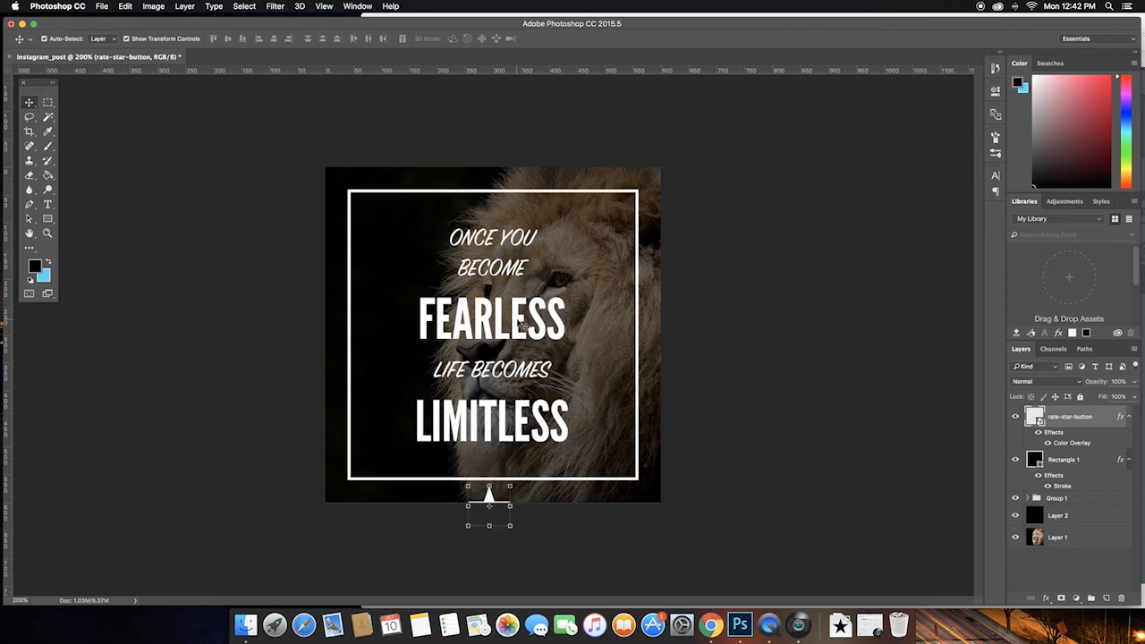
key(shift+Up)
key(Up)
key(Up)
key(Up)
key(Up)
key(Up)
key(Up)
key(Up)
key(Up)
key(Up)
key(Up)
key(Up)
key(Up)
mouse_move(510, 446)
mouse_down()
mouse_move(515, 457)
mouse_move(503, 460)
mouse_up()
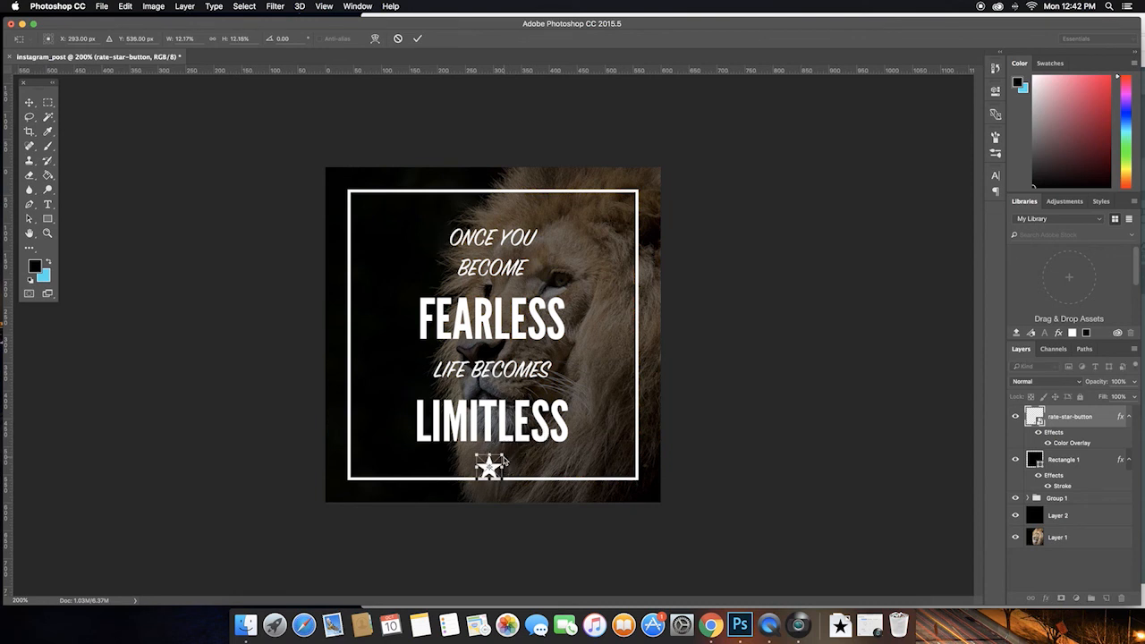
key(Return)
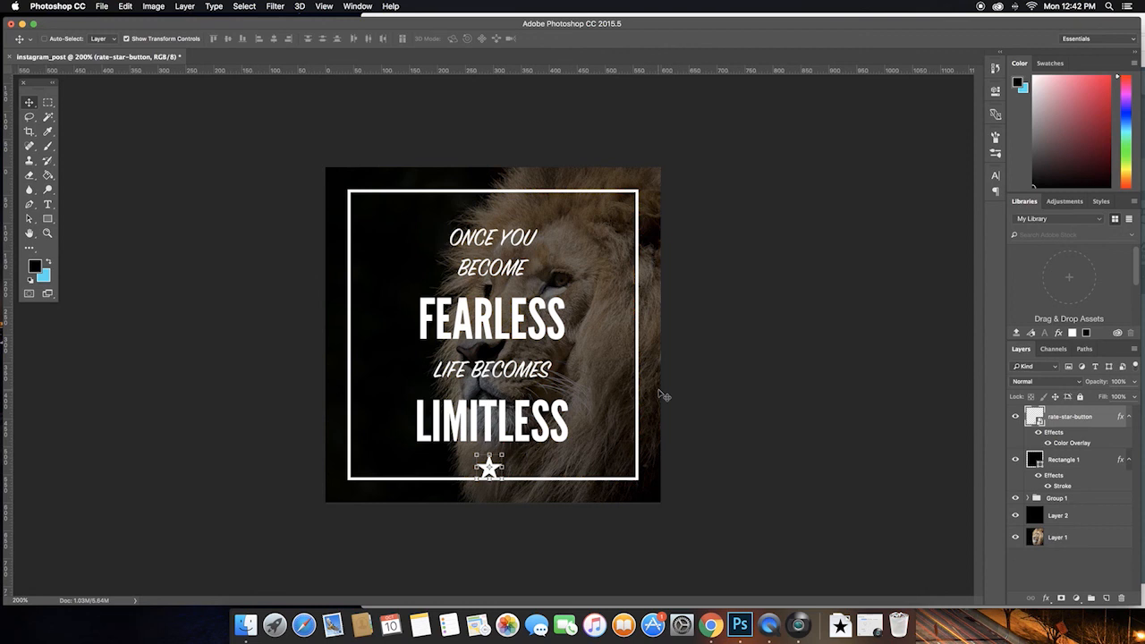
Show the grid and nudge the star down vertically until it sits over the frame's lower line
key(super+equal)
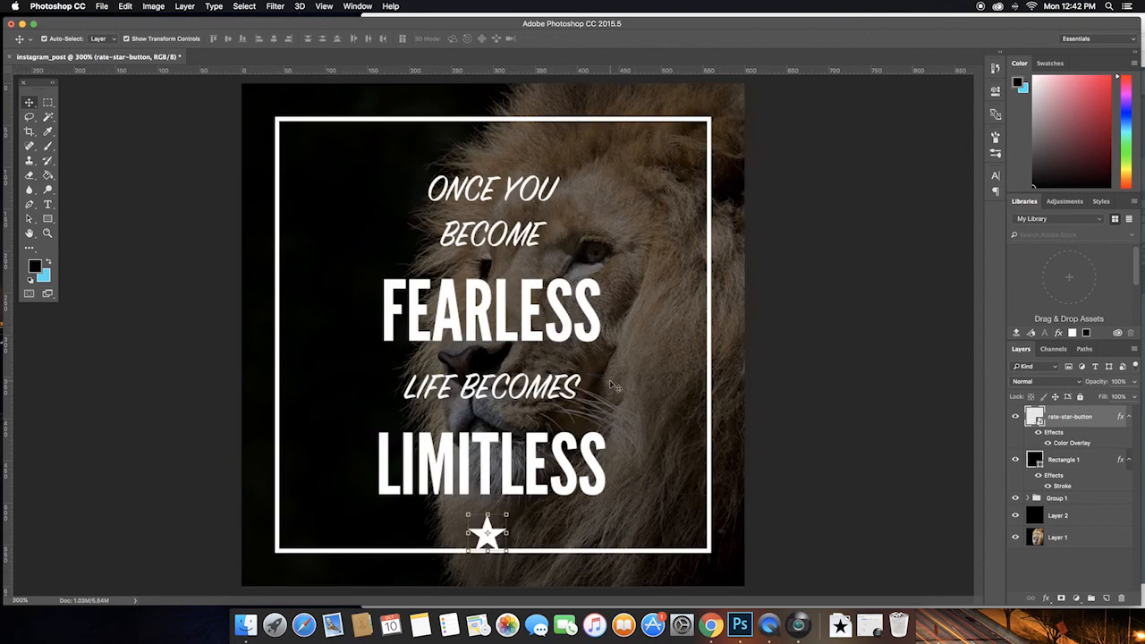
key(super)
key(super+apostrophe)
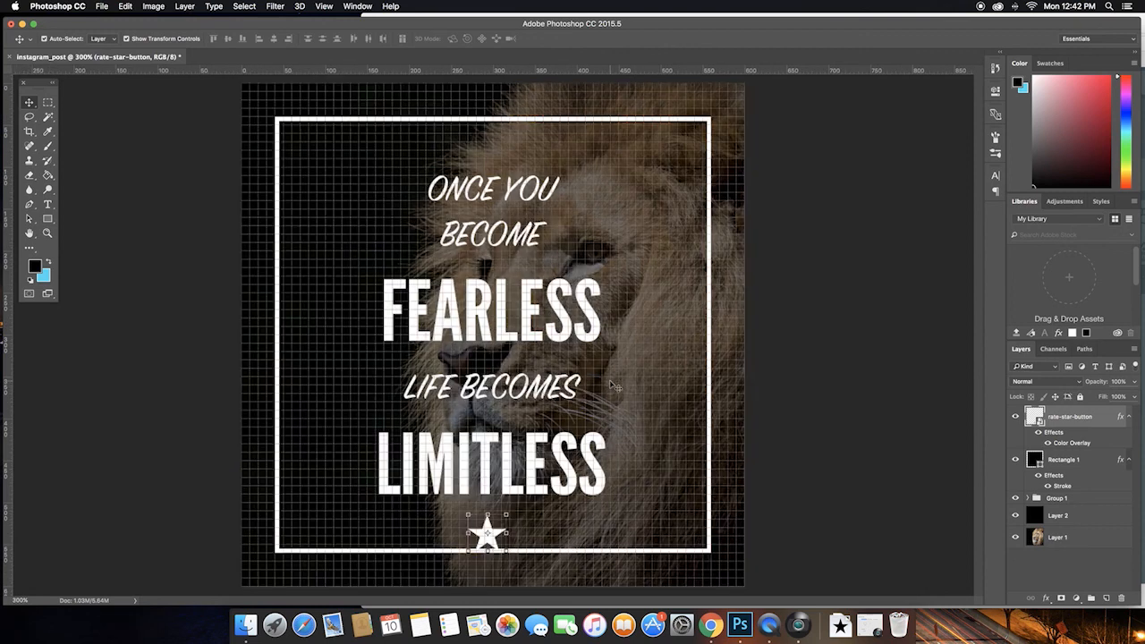
key(Up)
key(Up)
key(Up)
key(Up)
key(Up)
key(Up)
key(Up)
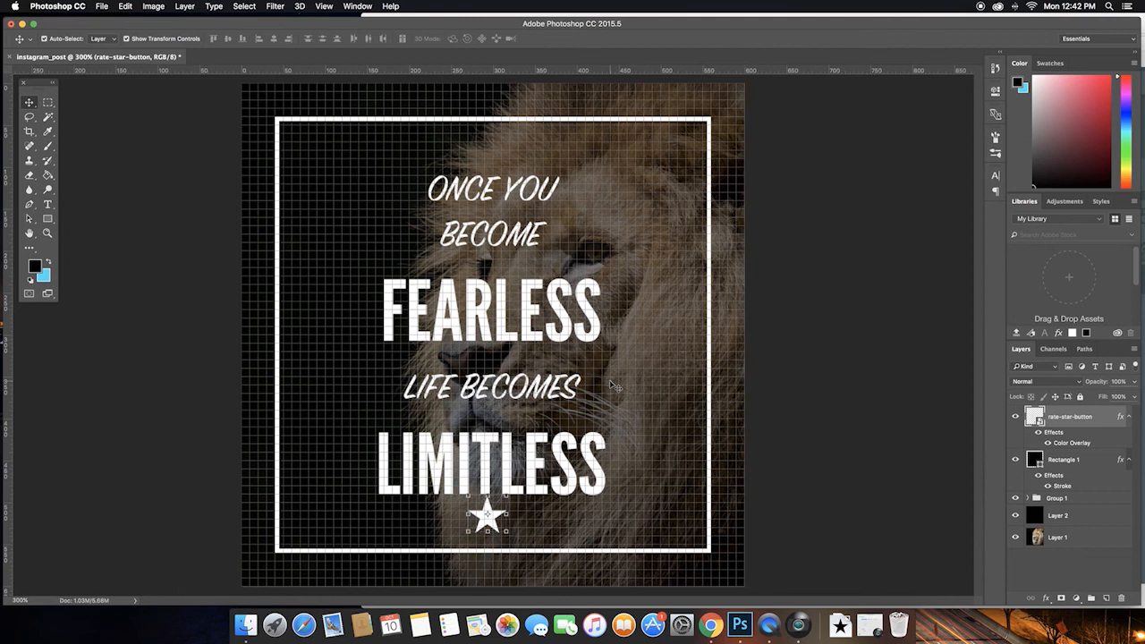
key(Up)
key(shift+Down)
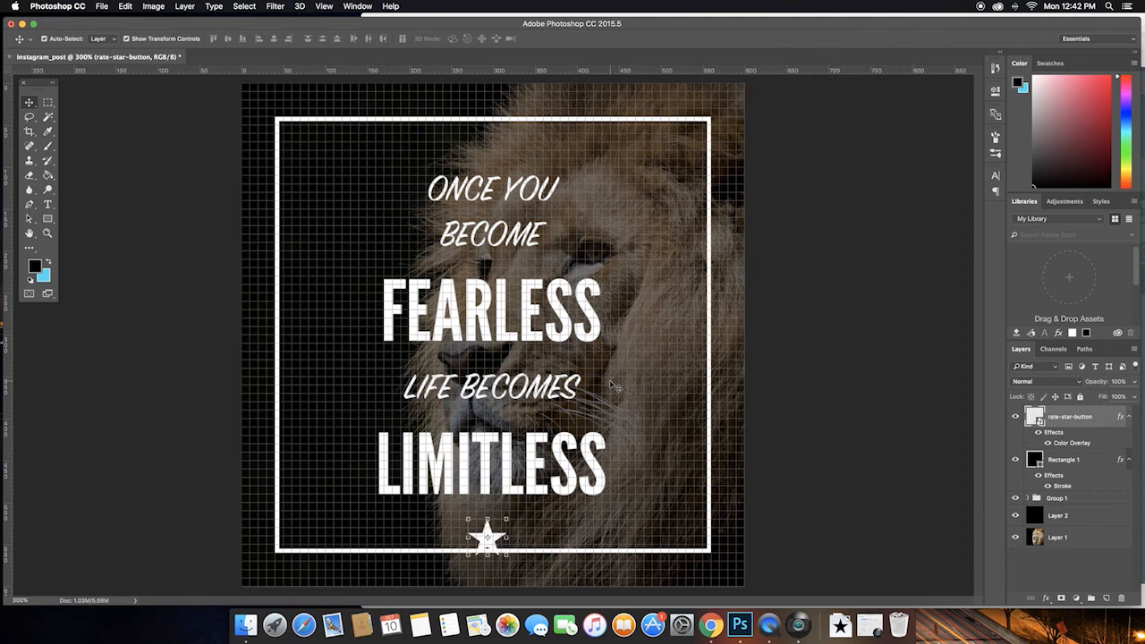
key(Down)
key(Down)
key(Down)
Move the rate-star-button layer into Group 1 and centre the group vertically on the canvas
click(1092, 424)
drag(1092, 424, 1079, 498)
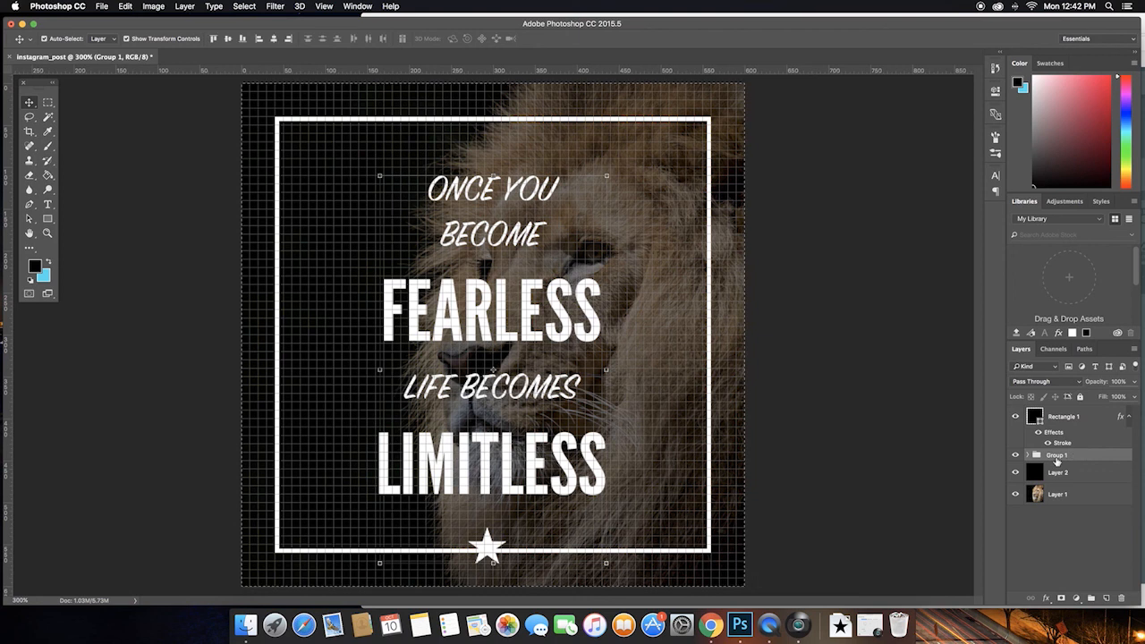
click(228, 40)
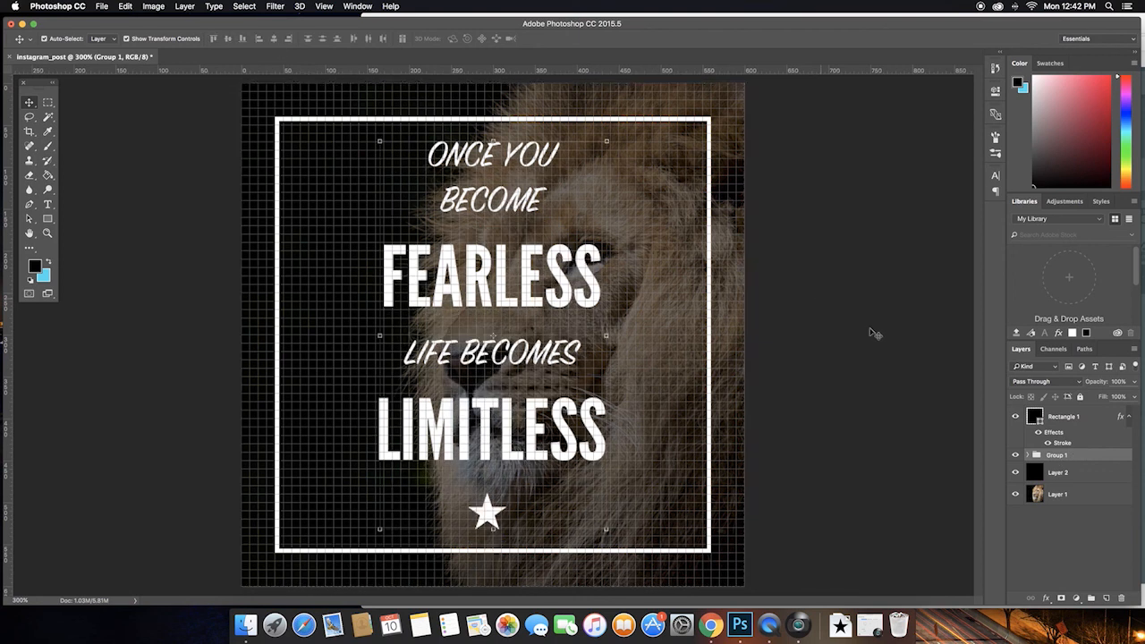
Deselect the text group and hide the grid
click(914, 407)
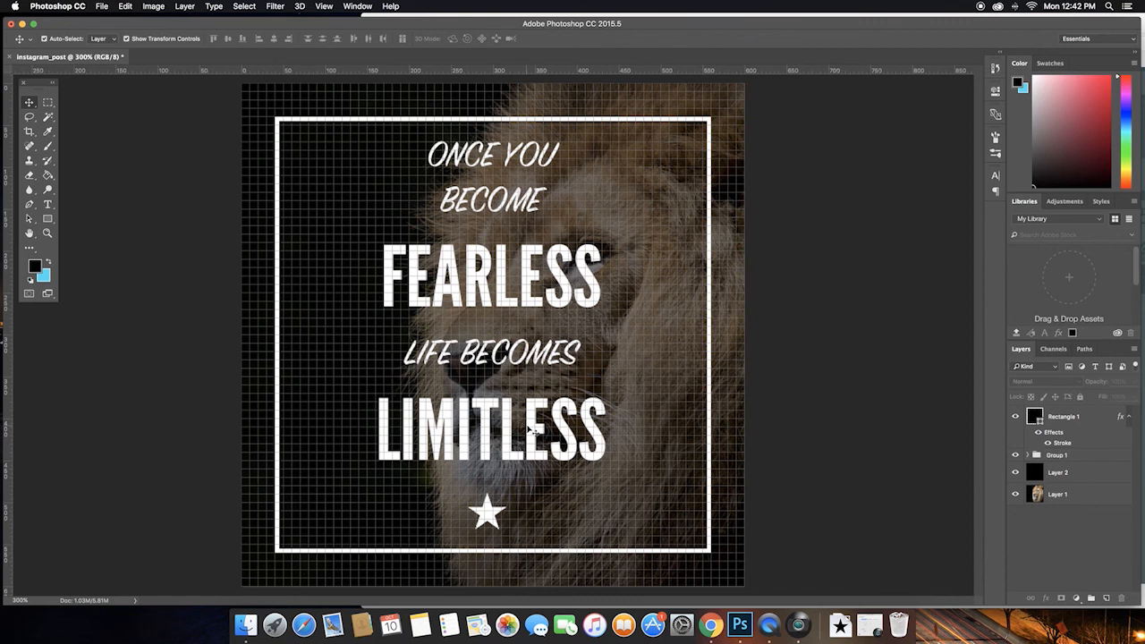
key(super+apostrophe)
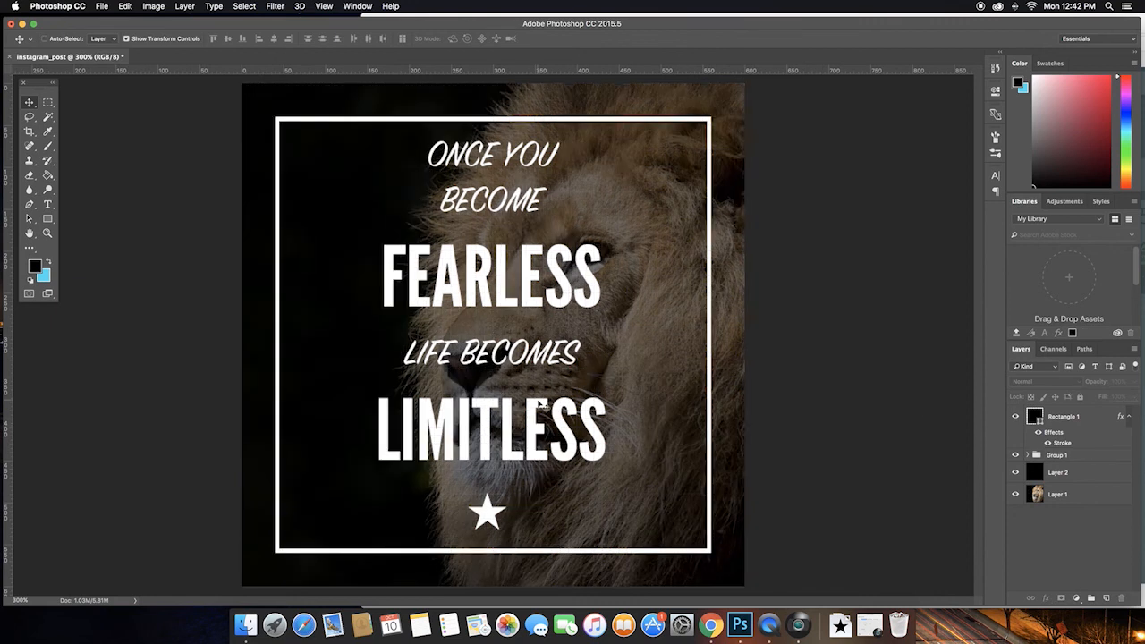
key(super+minus)
key(super+minus)
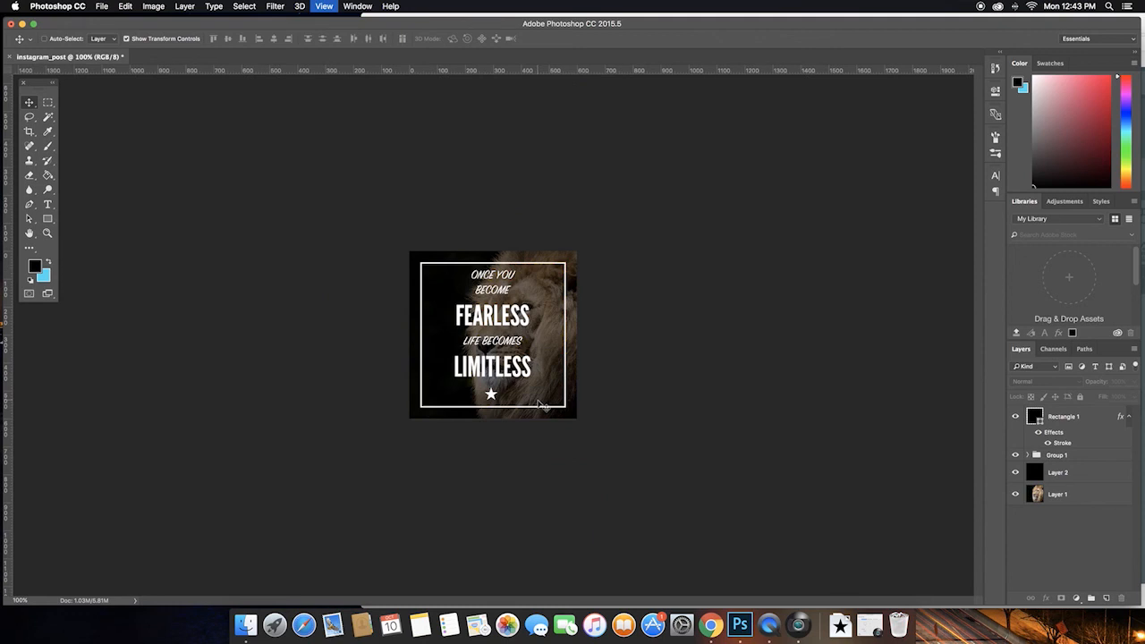
key(super+plus)
key(super+plus)
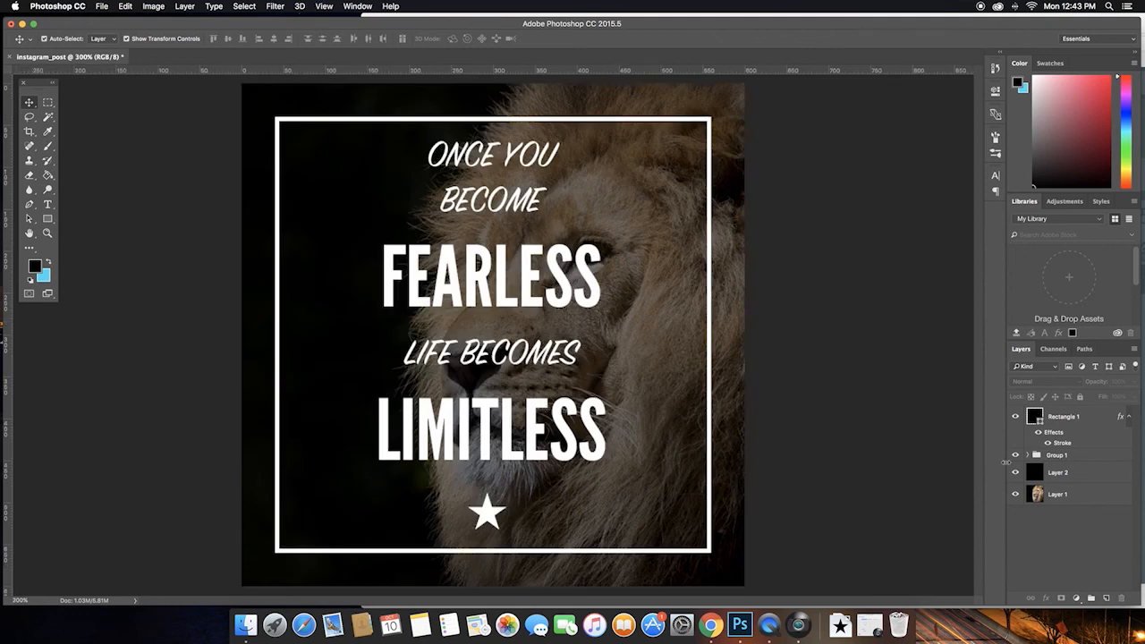
Move only the star inside Group 1 up 20 px, closer to the word LIMITLESS, and collapse the group
click(1037, 455)
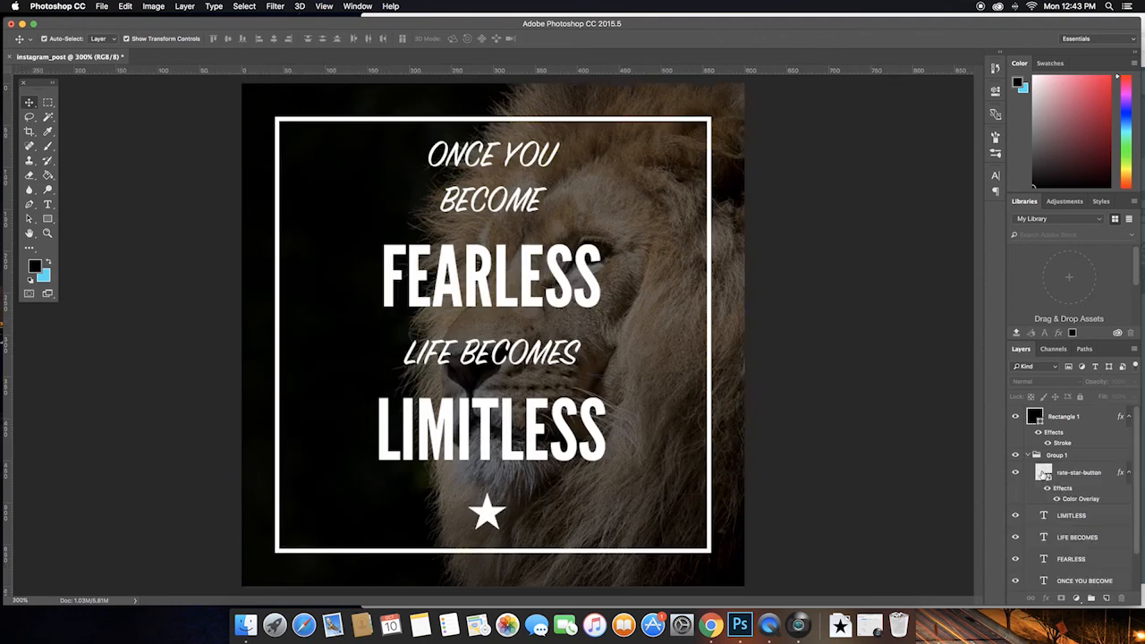
click(1115, 476)
click(1119, 473)
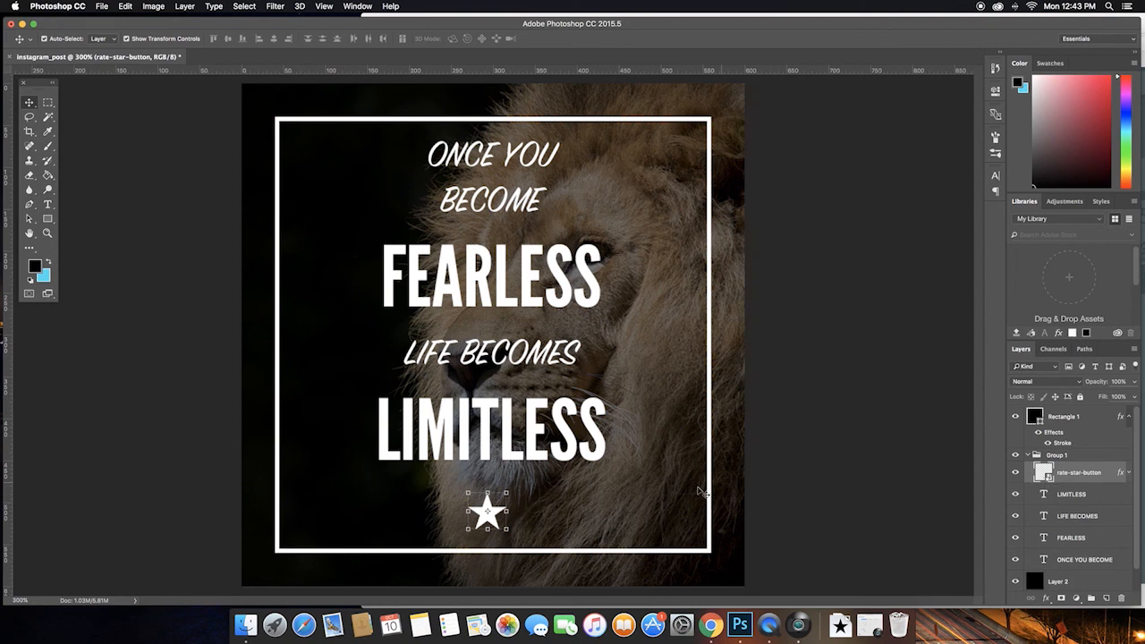
key(shift+Up)
key(shift+Up)
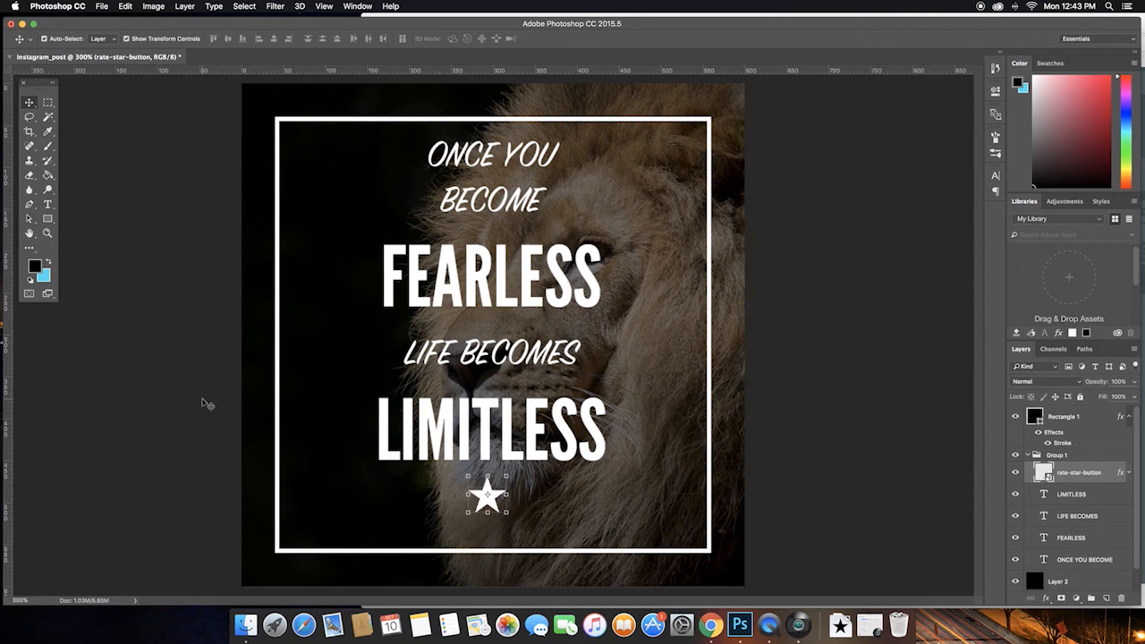
click(1037, 457)
click(1030, 455)
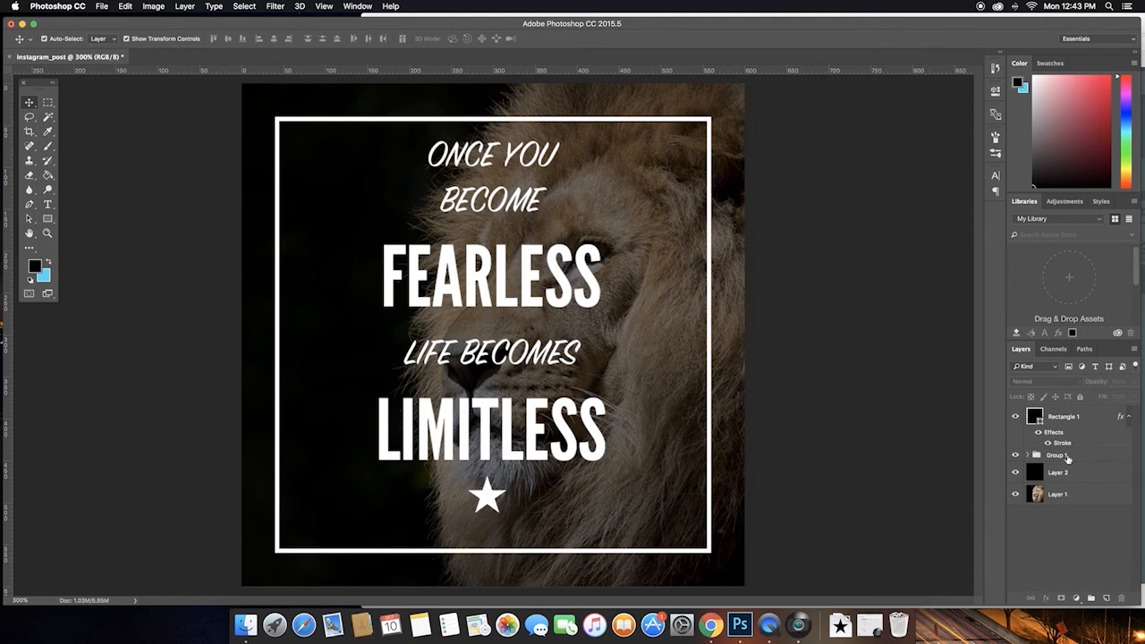
Centre Group 1 vertically on the whole canvas again and clear the selection
click(1073, 457)
key(super+a)
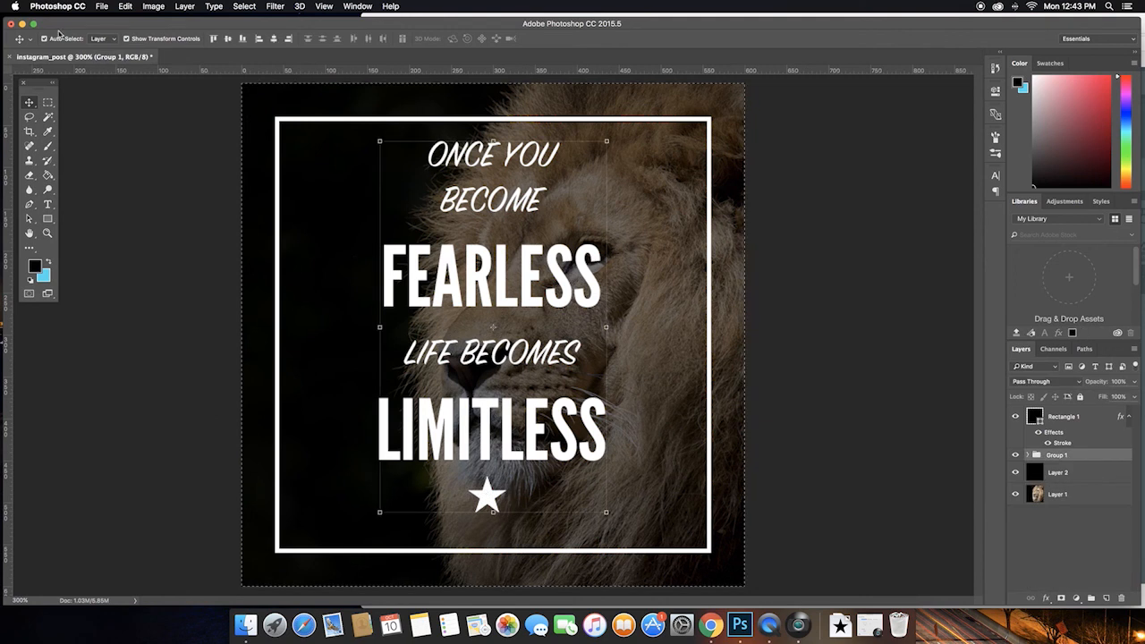
click(227, 40)
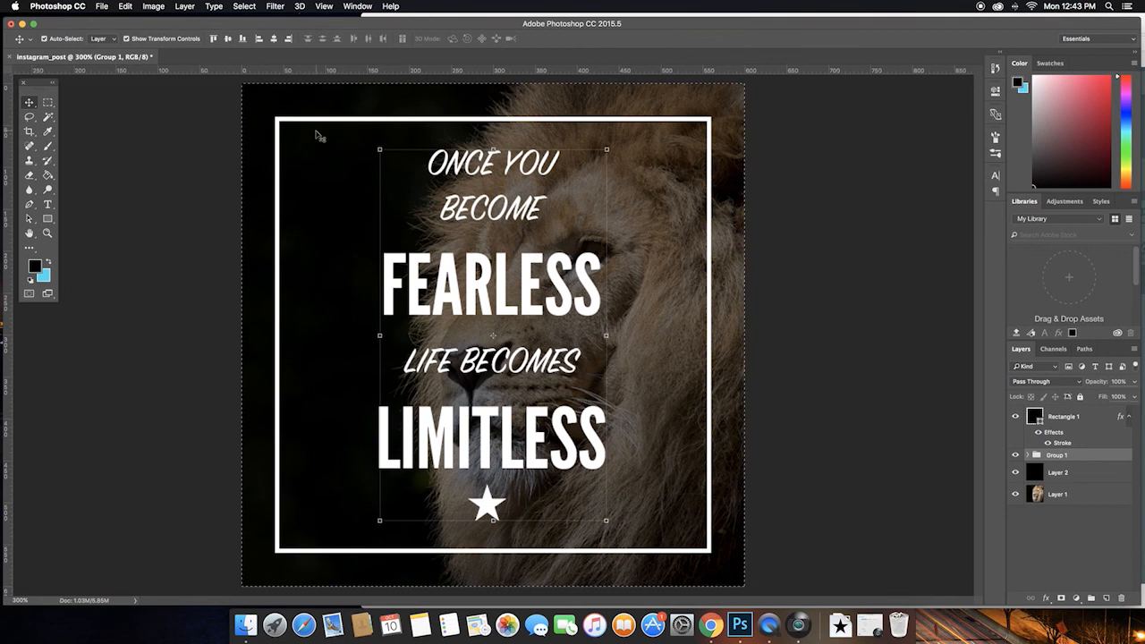
click(777, 247)
key(super+h)
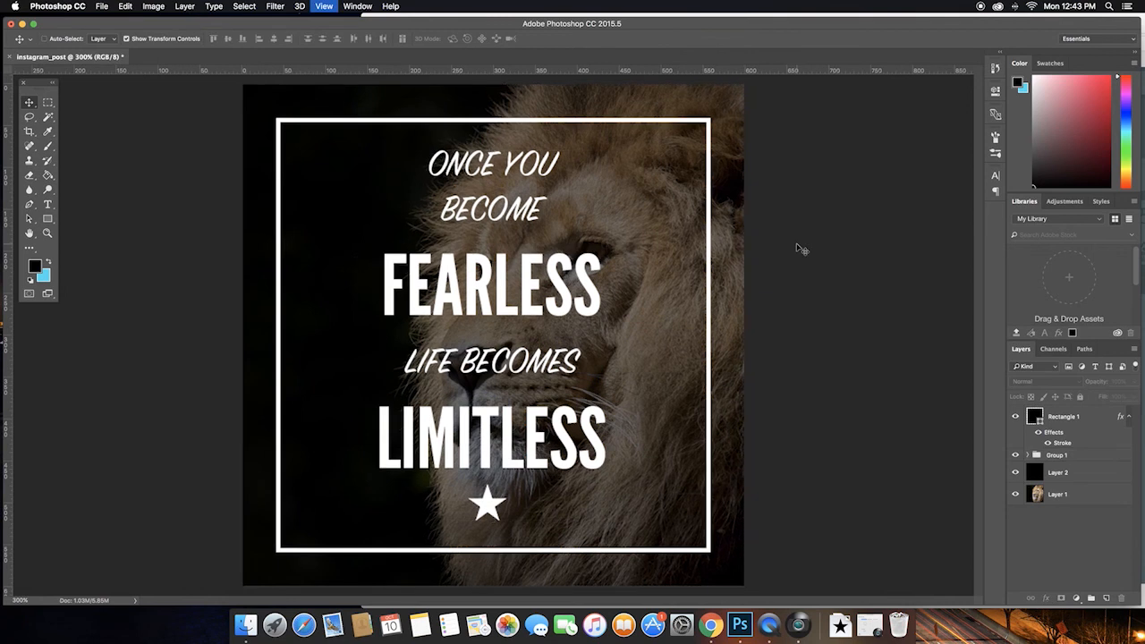
key(super+minus)
key(super+minus)
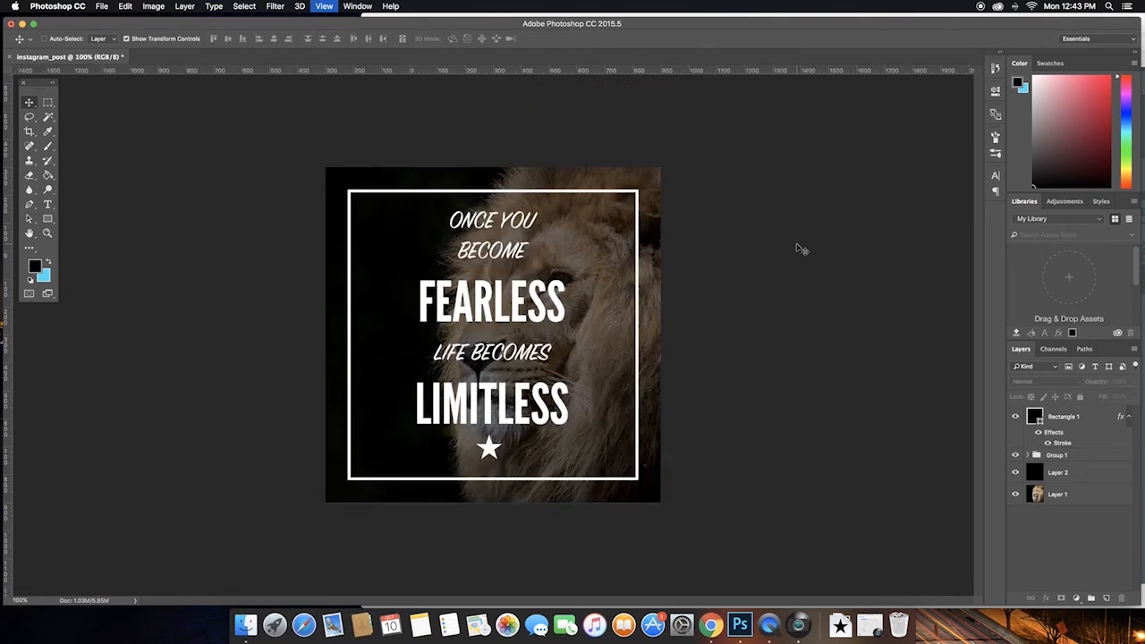
key(super+plus)
key(super+minus)
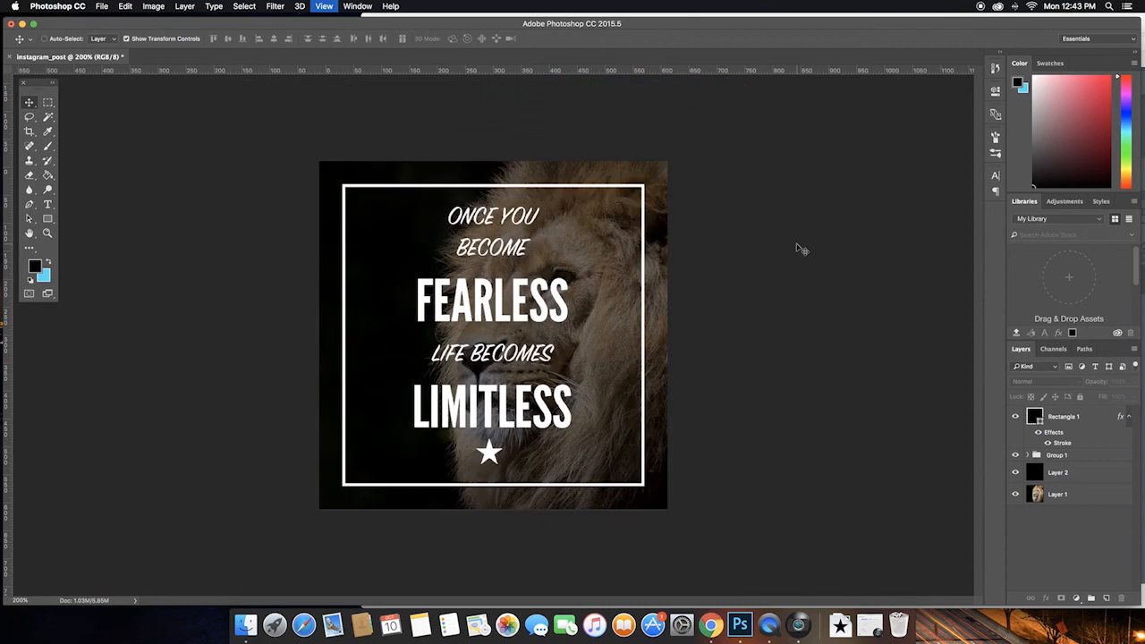
key(super+plus)
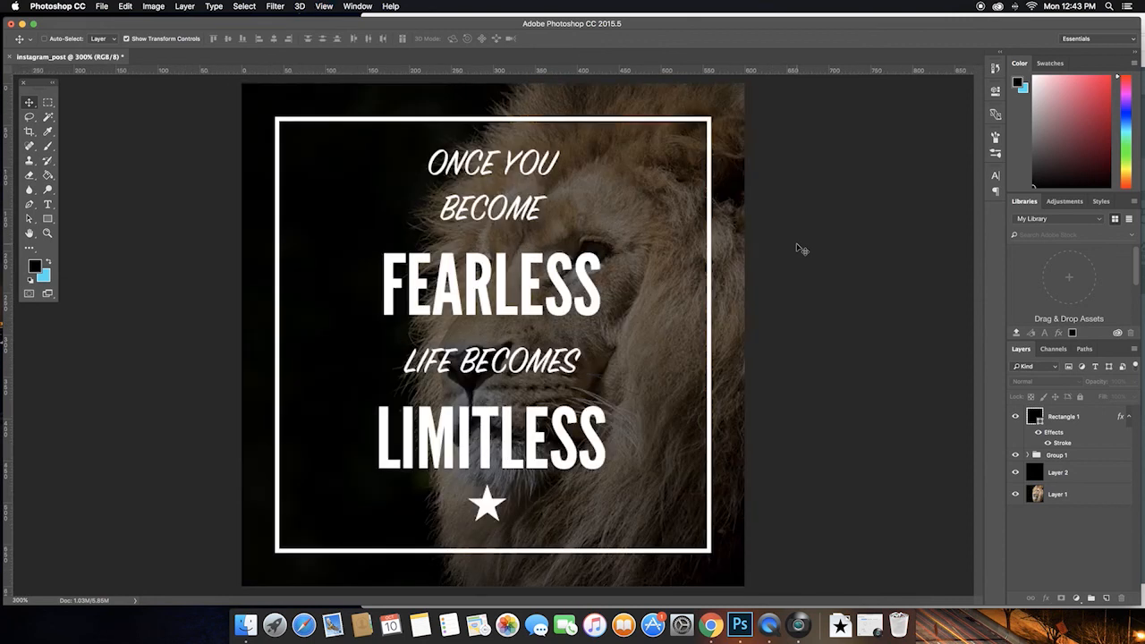
key(super+minus)
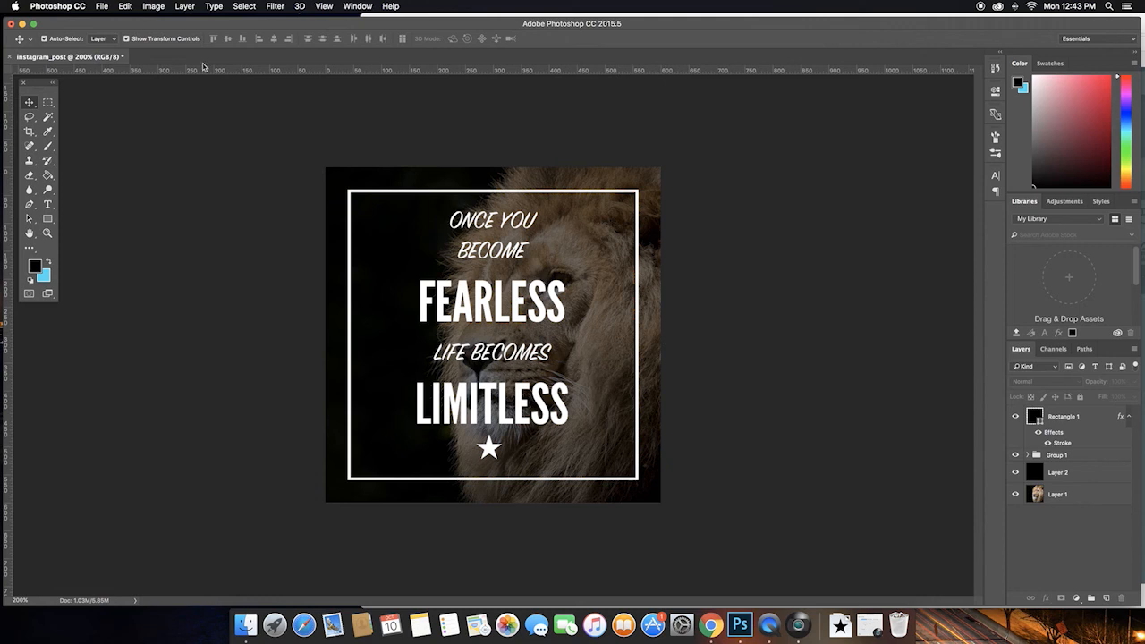
Save the document to the Desktop as instagram_post.psd in Photoshop format with layers kept
click(102, 6)
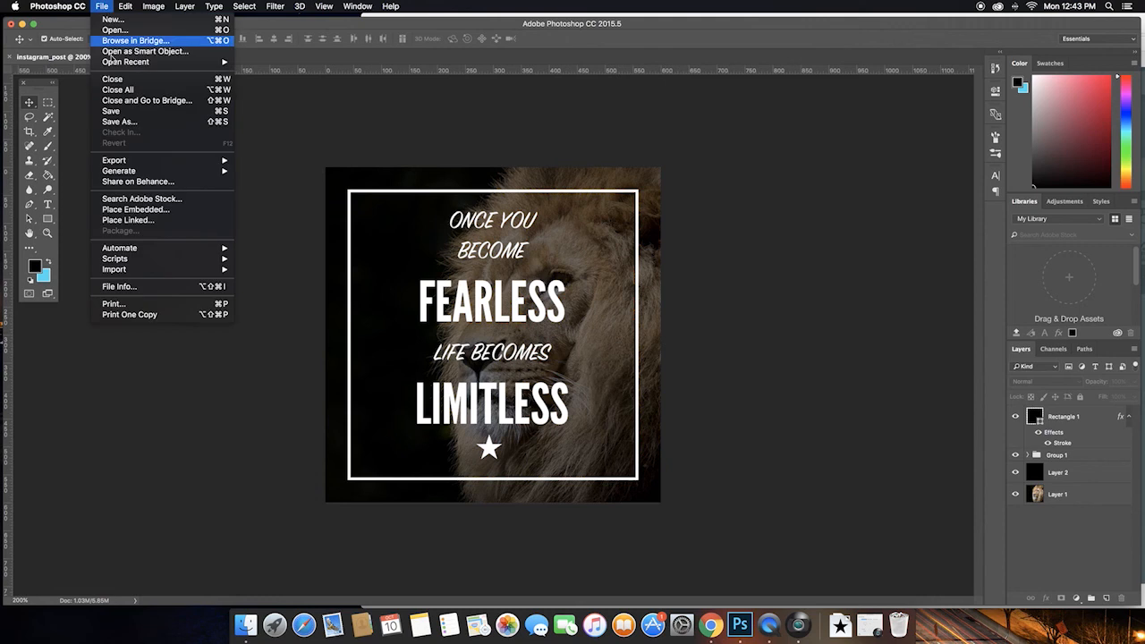
click(113, 112)
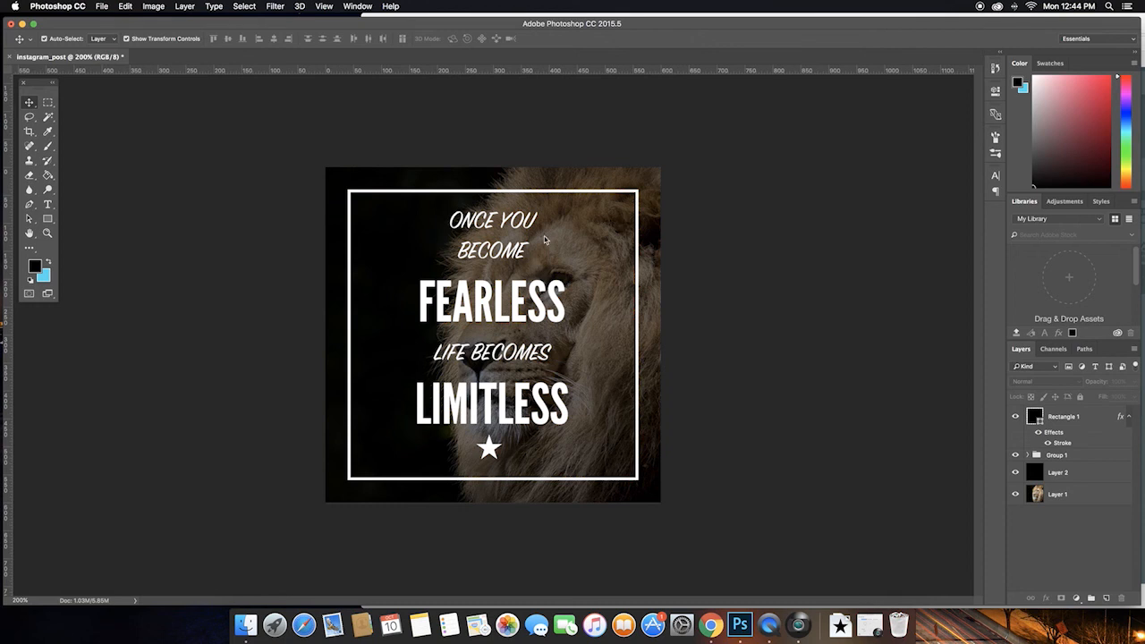
key(super+shift+s)
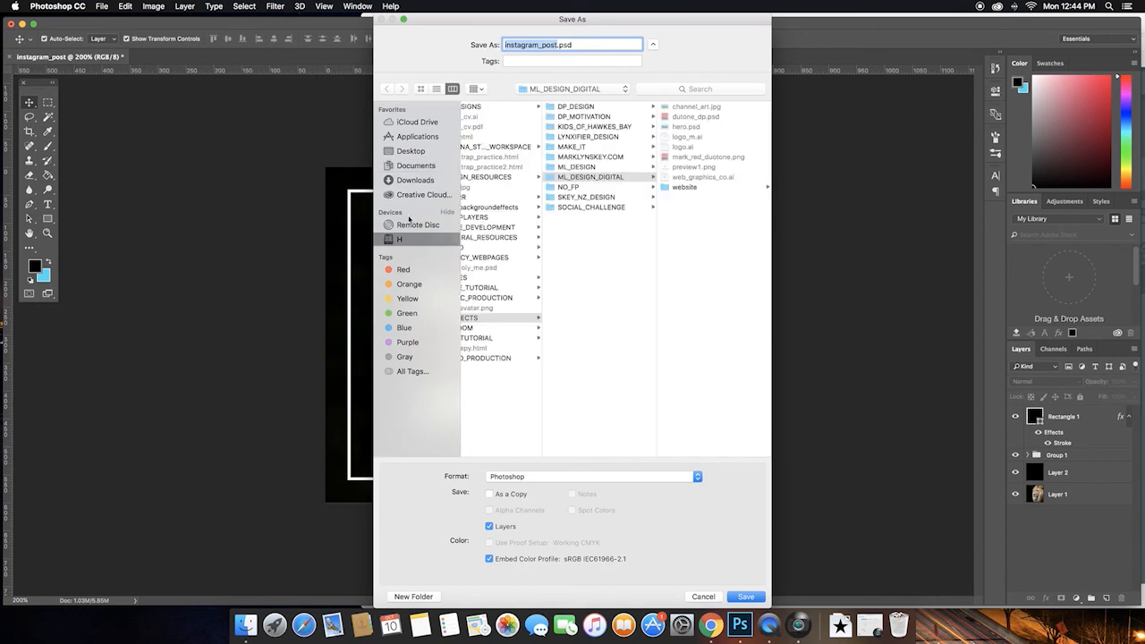
click(414, 153)
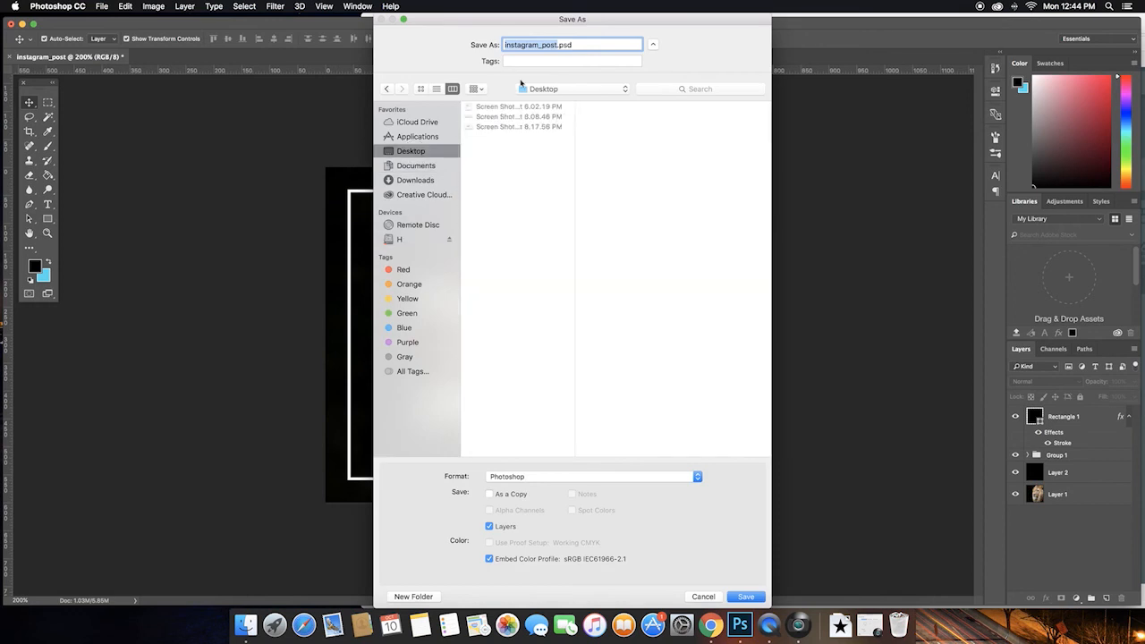
key(Right)
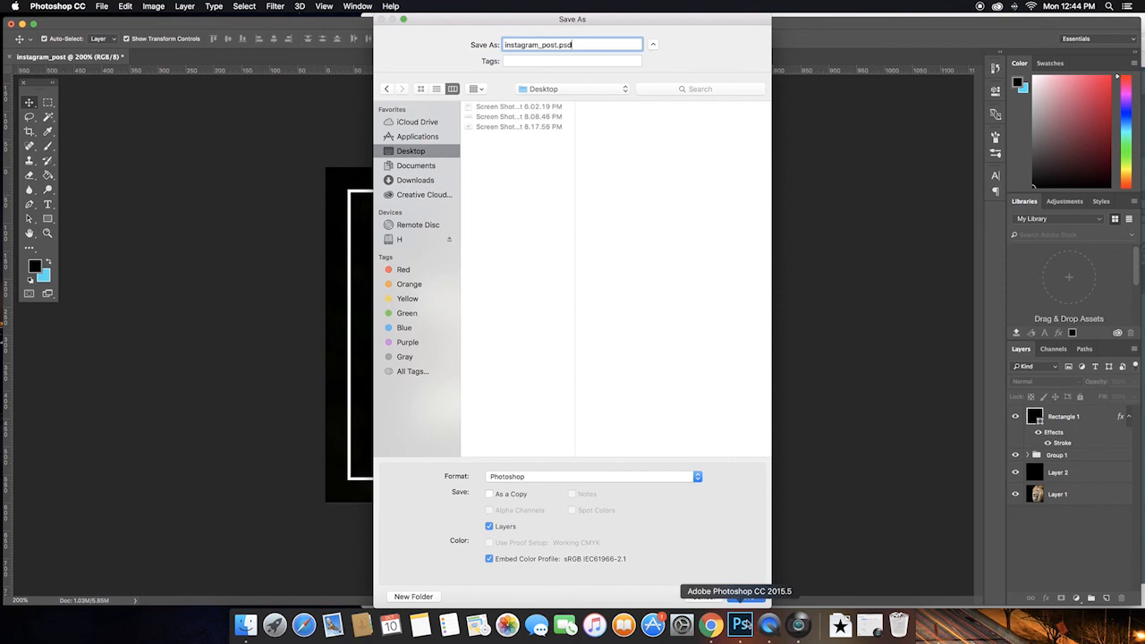
key(Return)
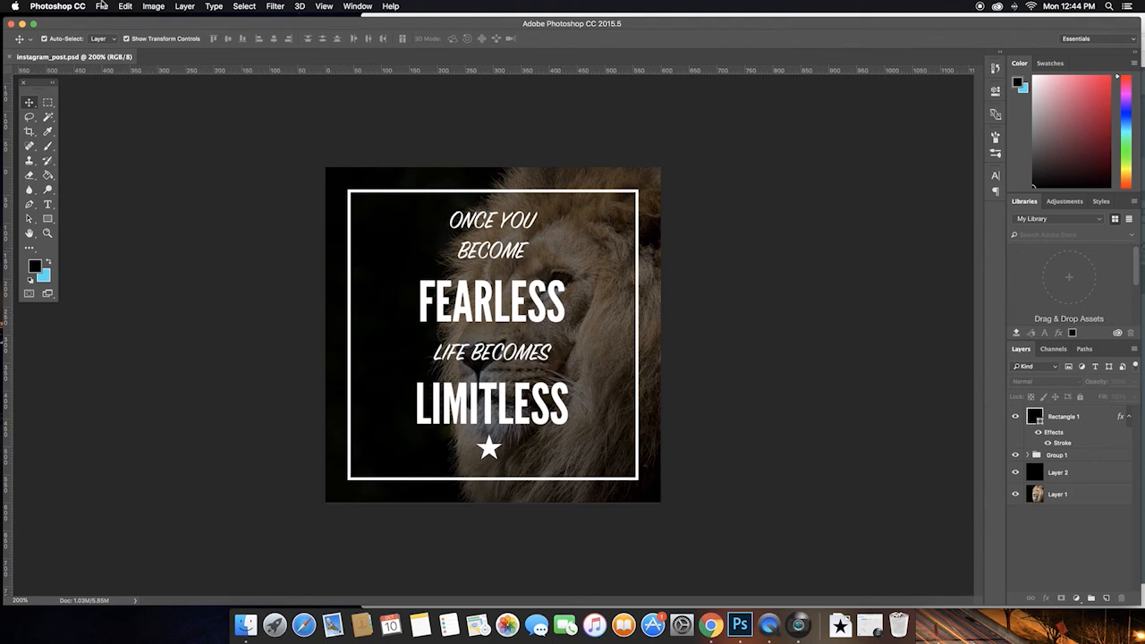
Set up a Save for Web export of the post with the JPEG High preset at 600 x 600 px
click(102, 5)
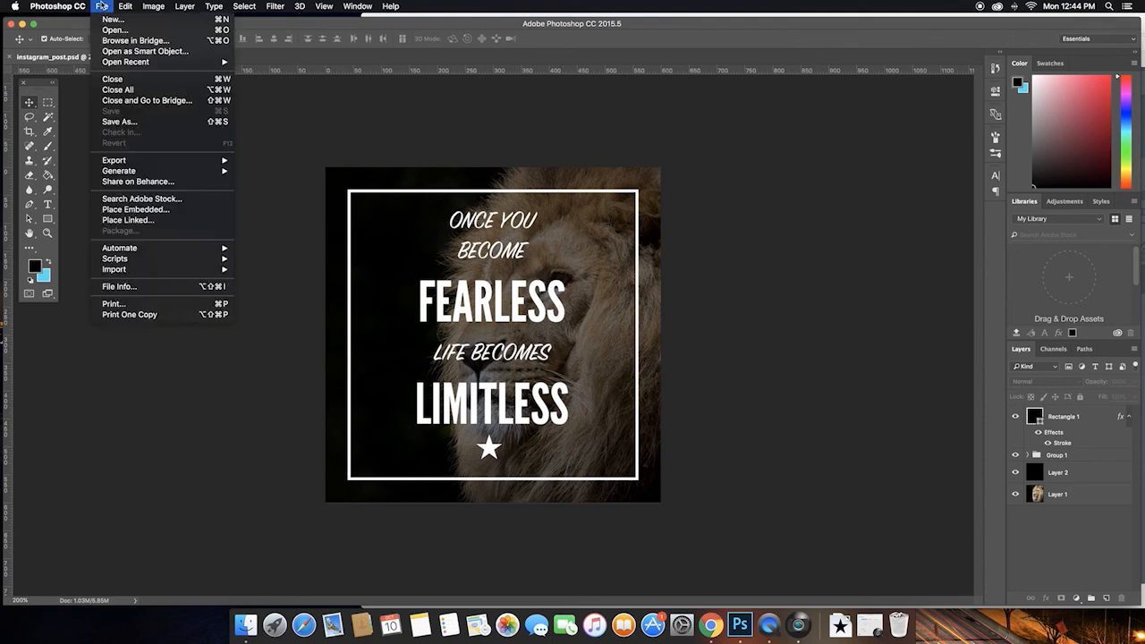
key(Down)
key(Down)
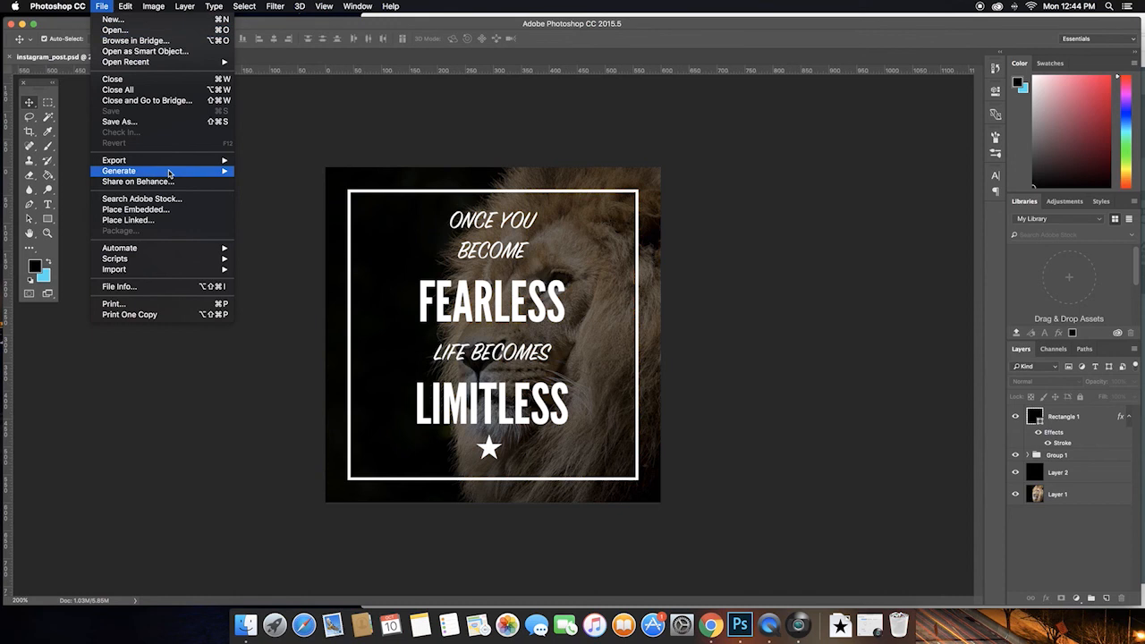
mouse_move(179, 160)
click(296, 206)
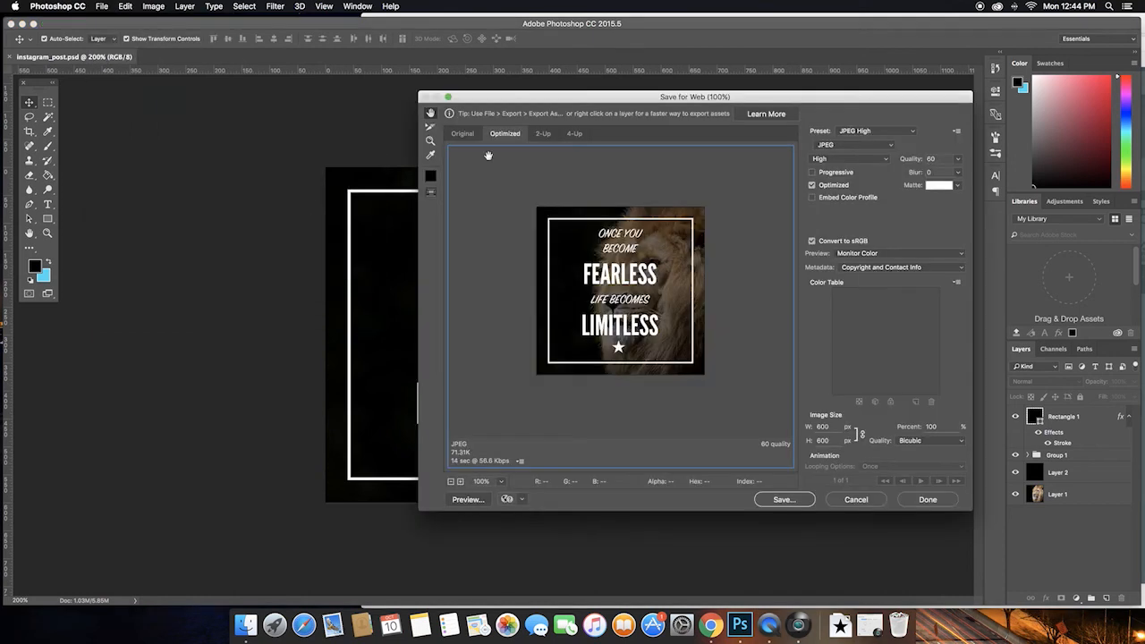
click(864, 131)
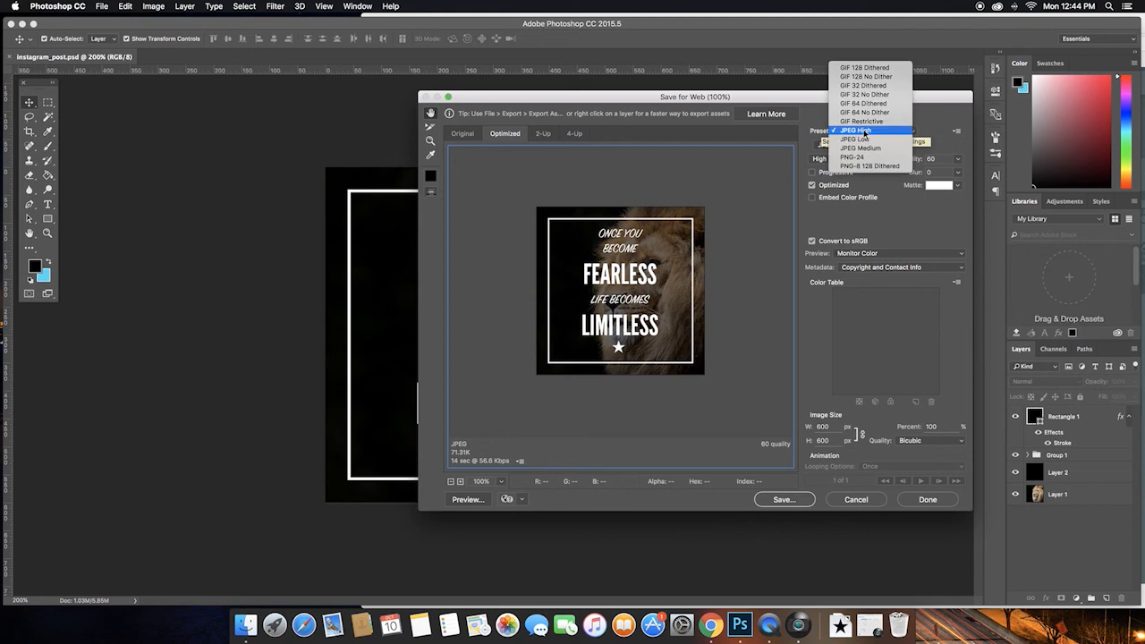
click(864, 132)
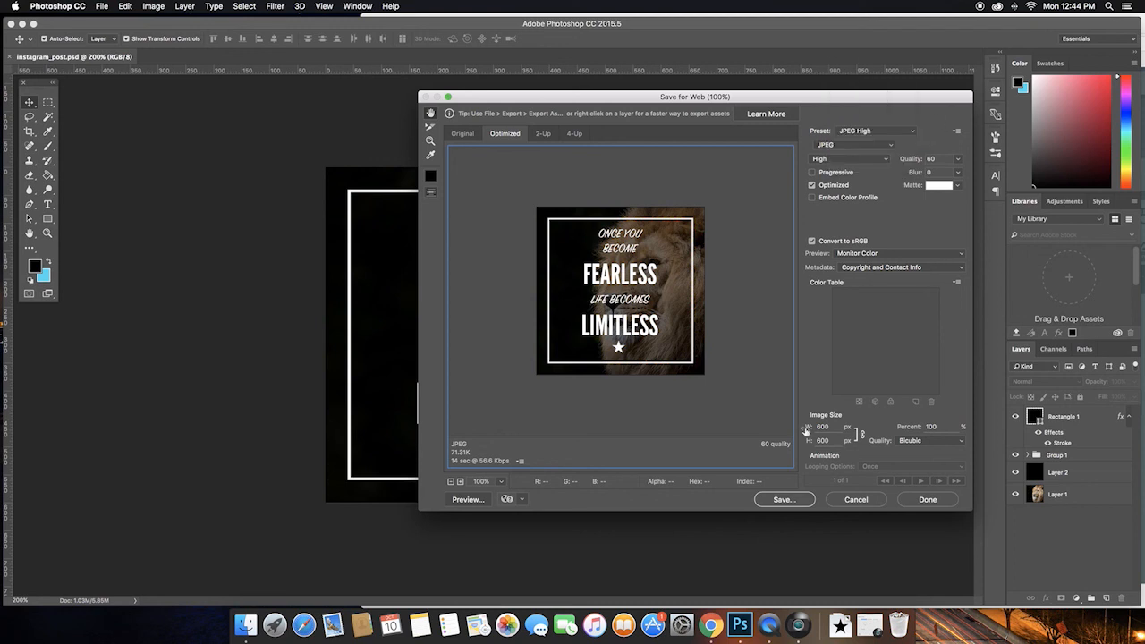
Save the optimized image to the Desktop as instagram_post.jpg, images only with default settings
click(802, 505)
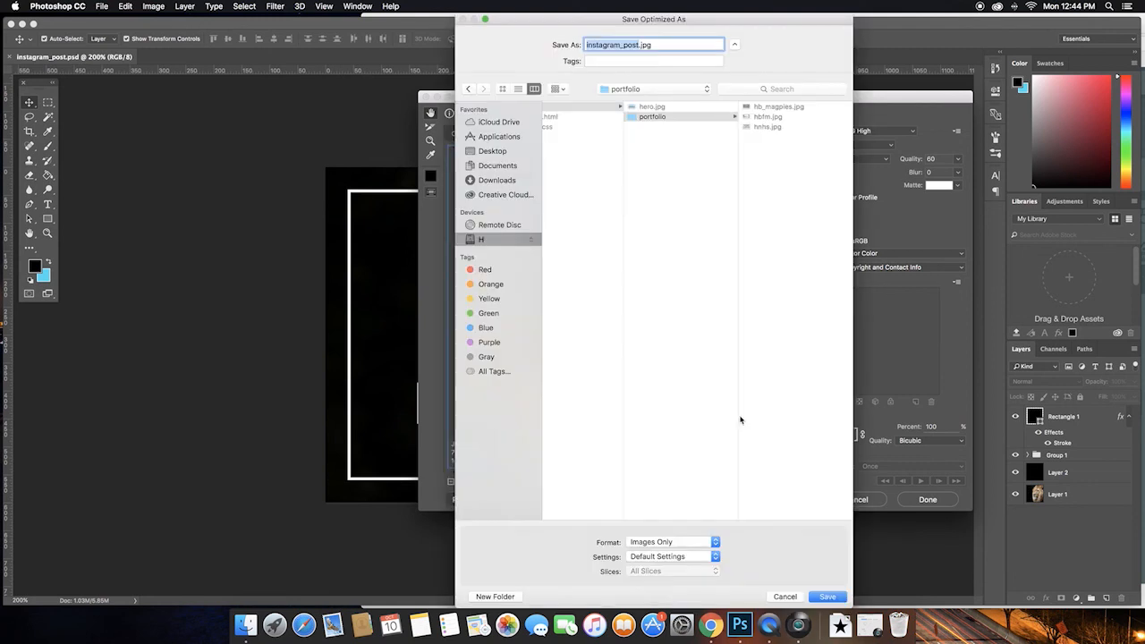
click(659, 44)
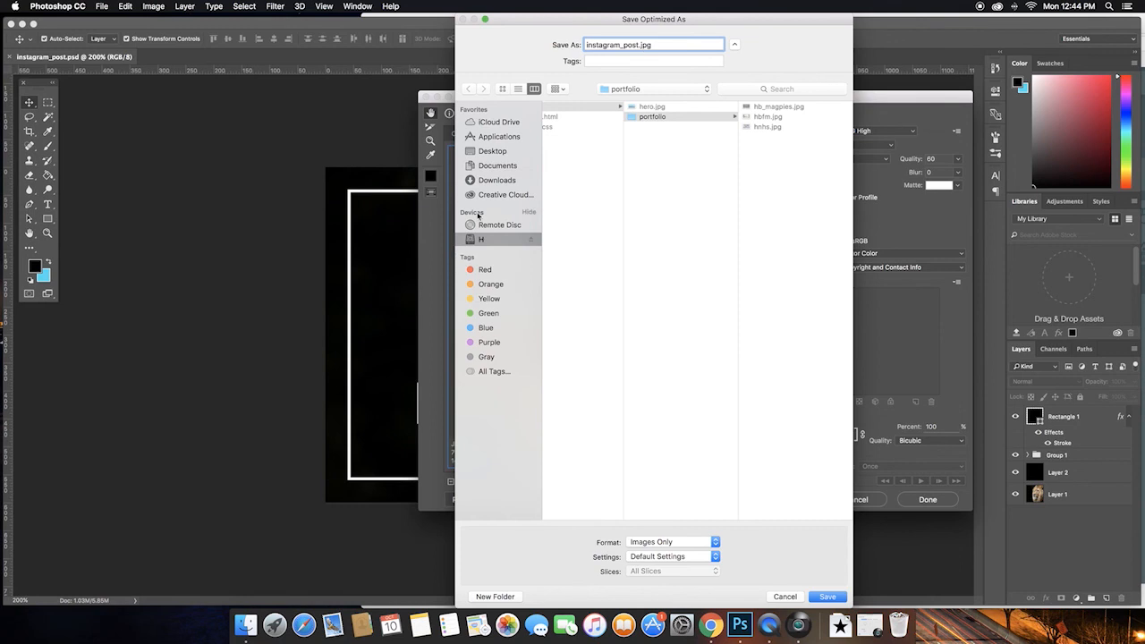
click(490, 152)
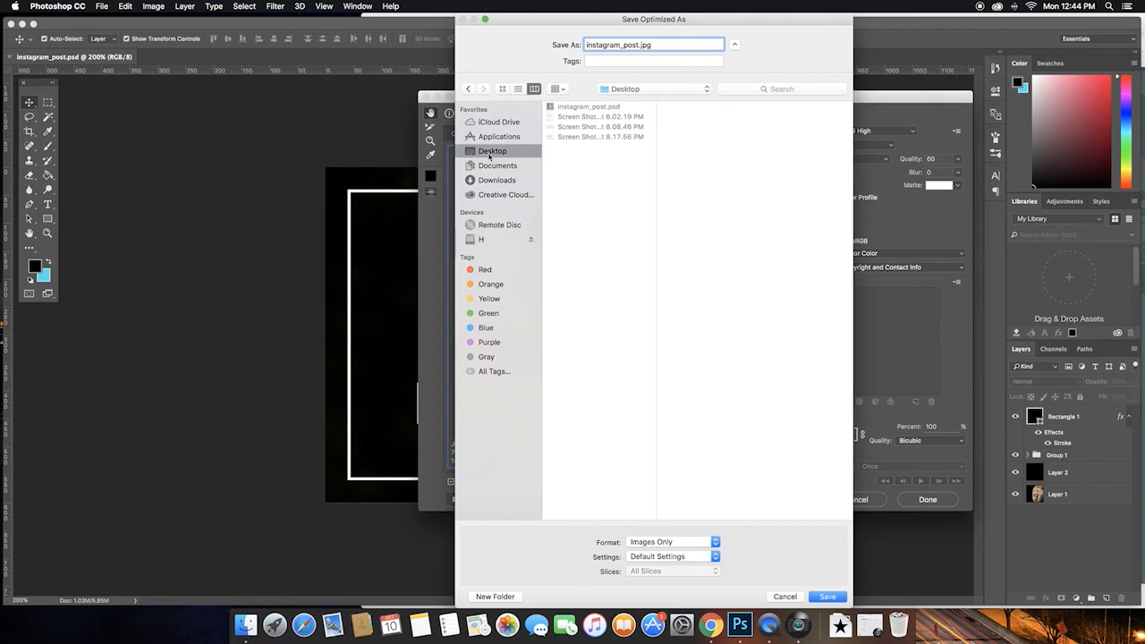
click(827, 597)
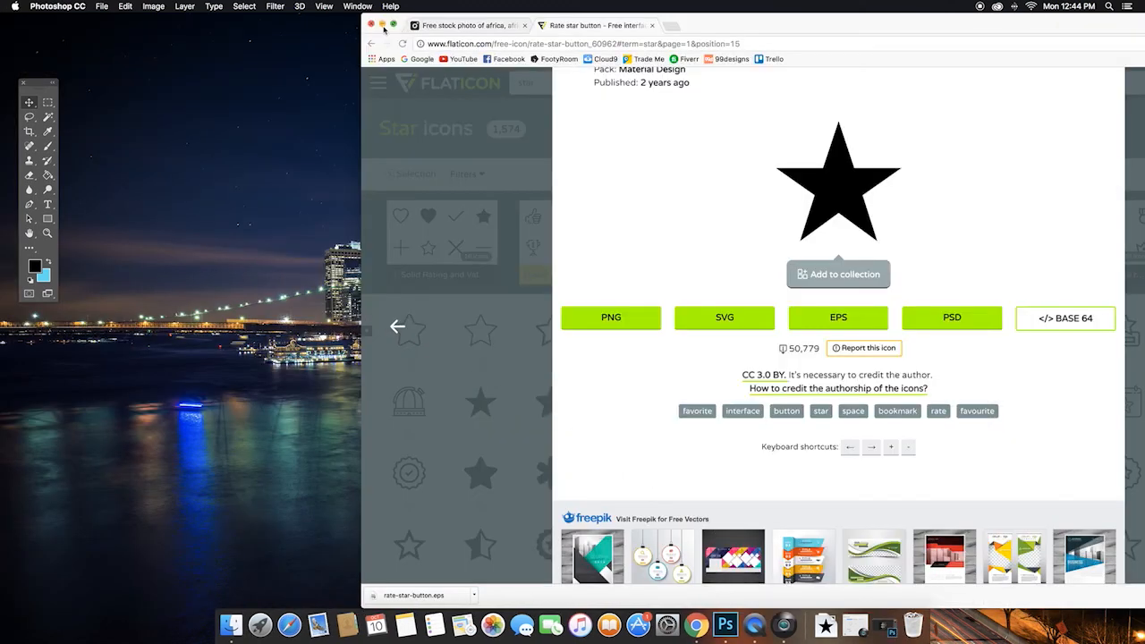
Minimize the browser, open instagram_post.jpg from the desktop in Preview and move its window towards the middle of the screen
click(382, 26)
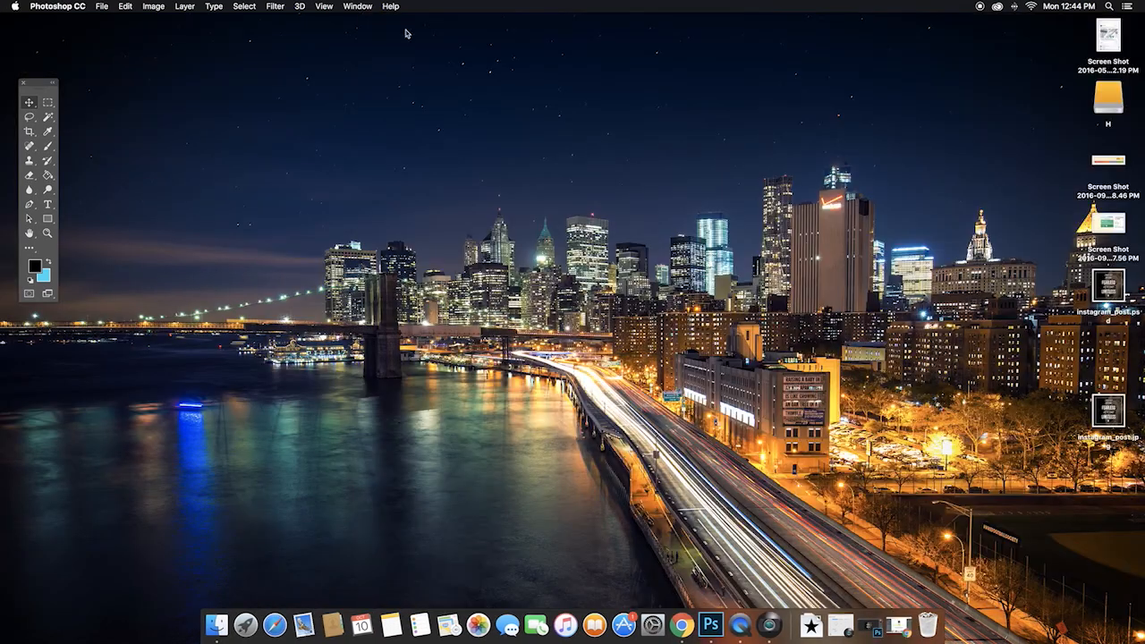
click(1113, 33)
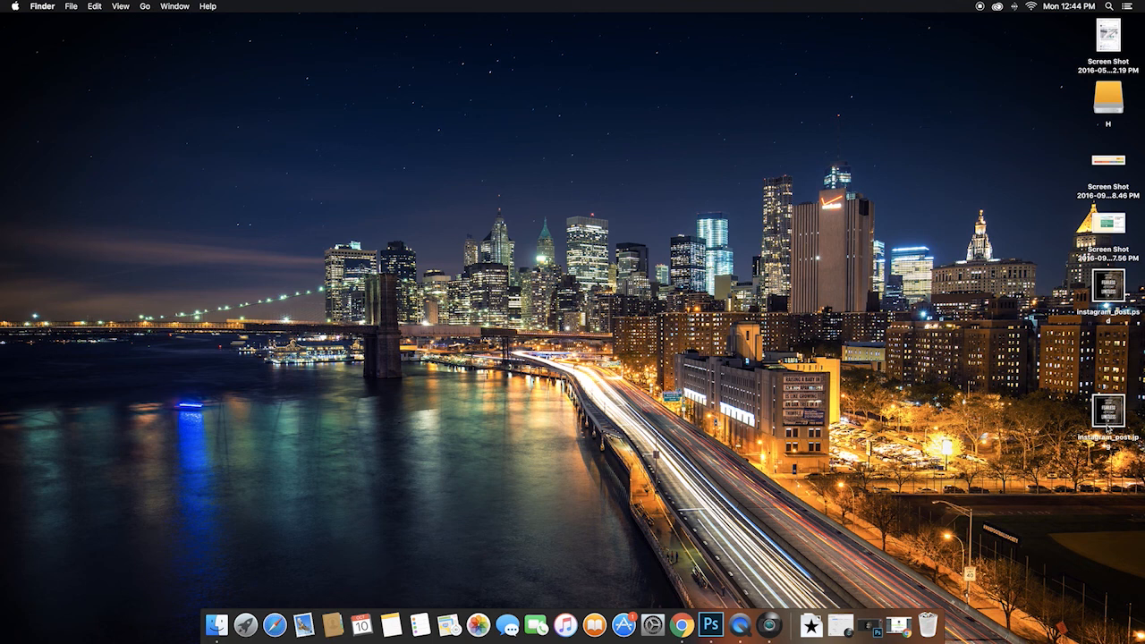
click(1107, 288)
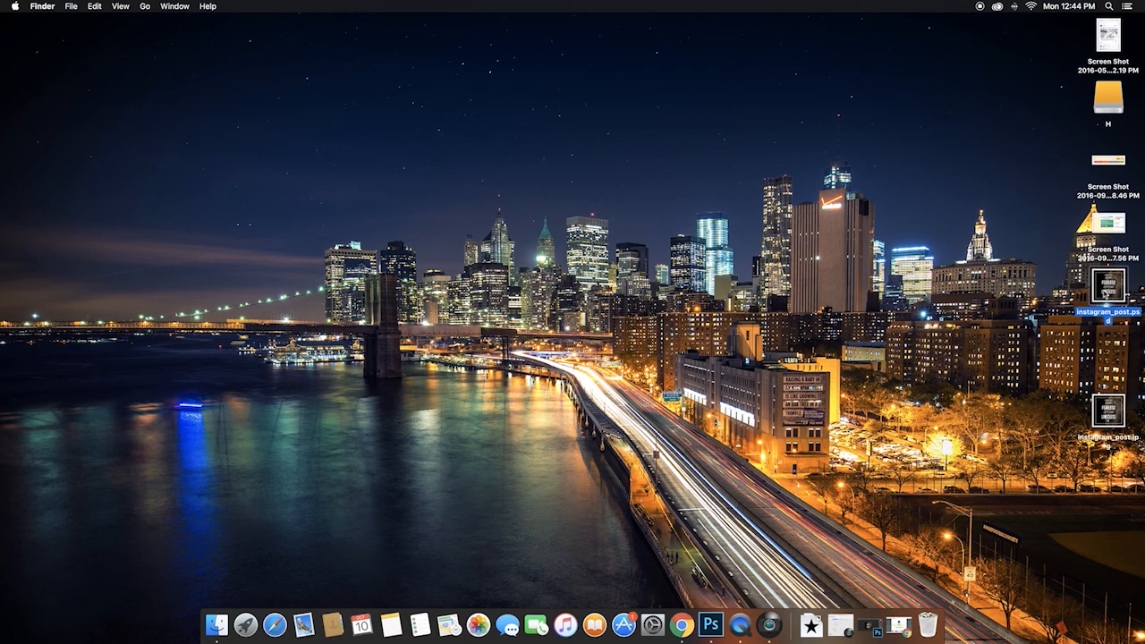
click(1107, 413)
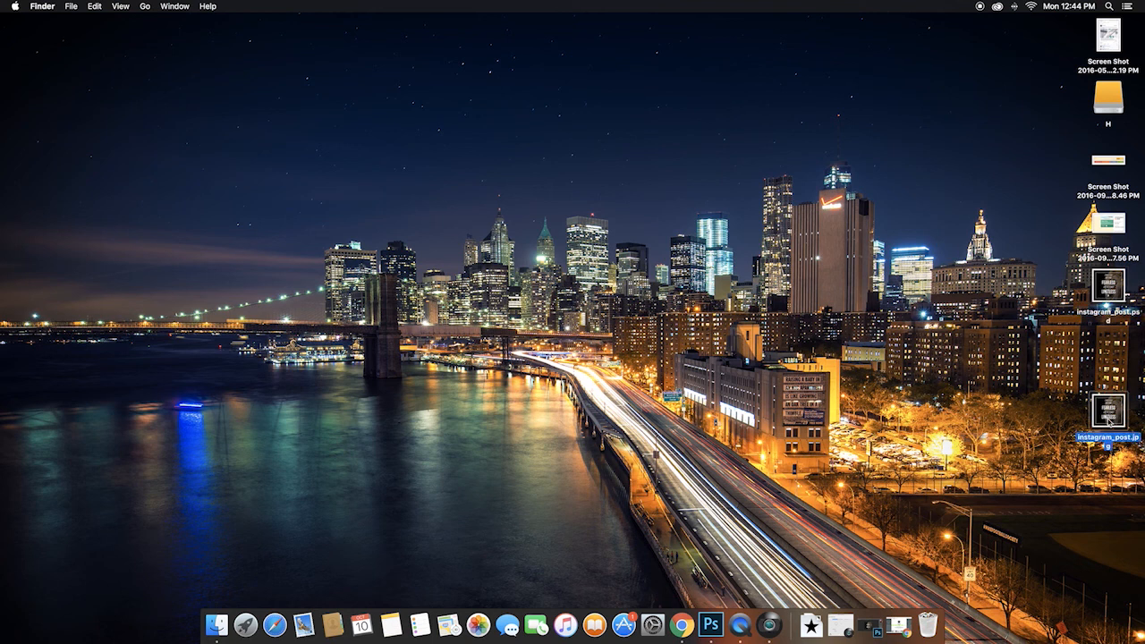
double_click(1107, 413)
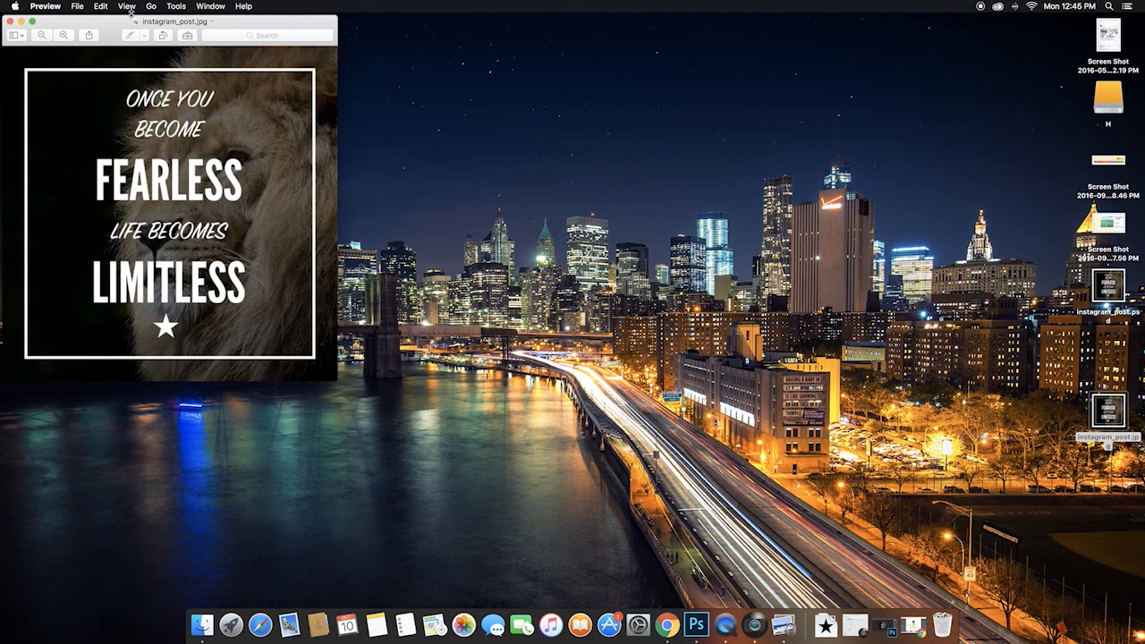
drag(103, 20, 492, 53)
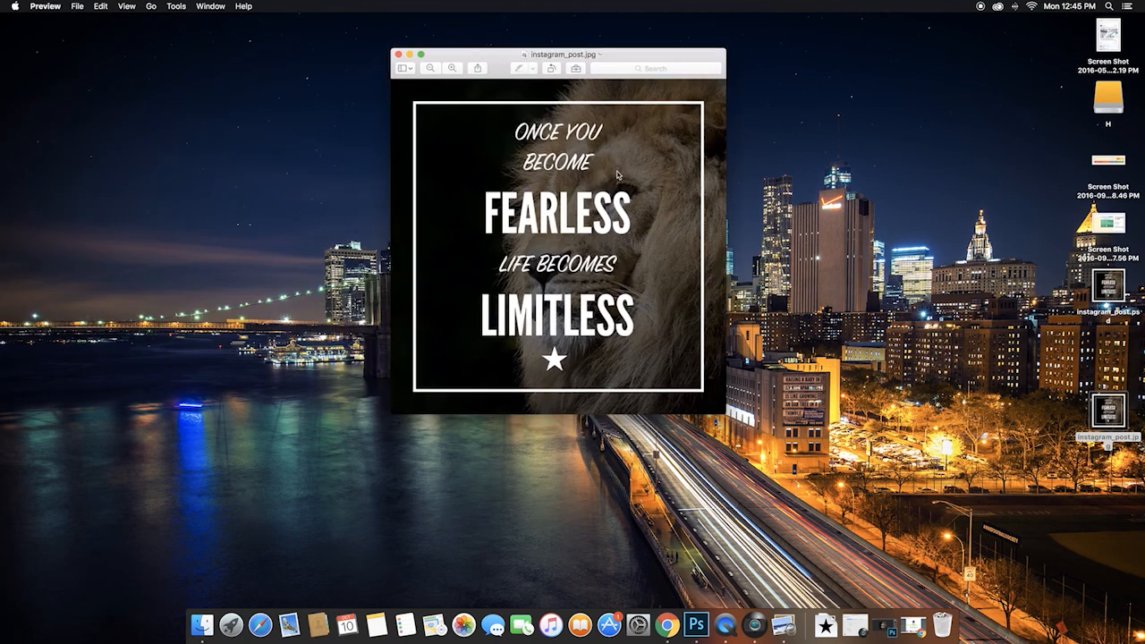